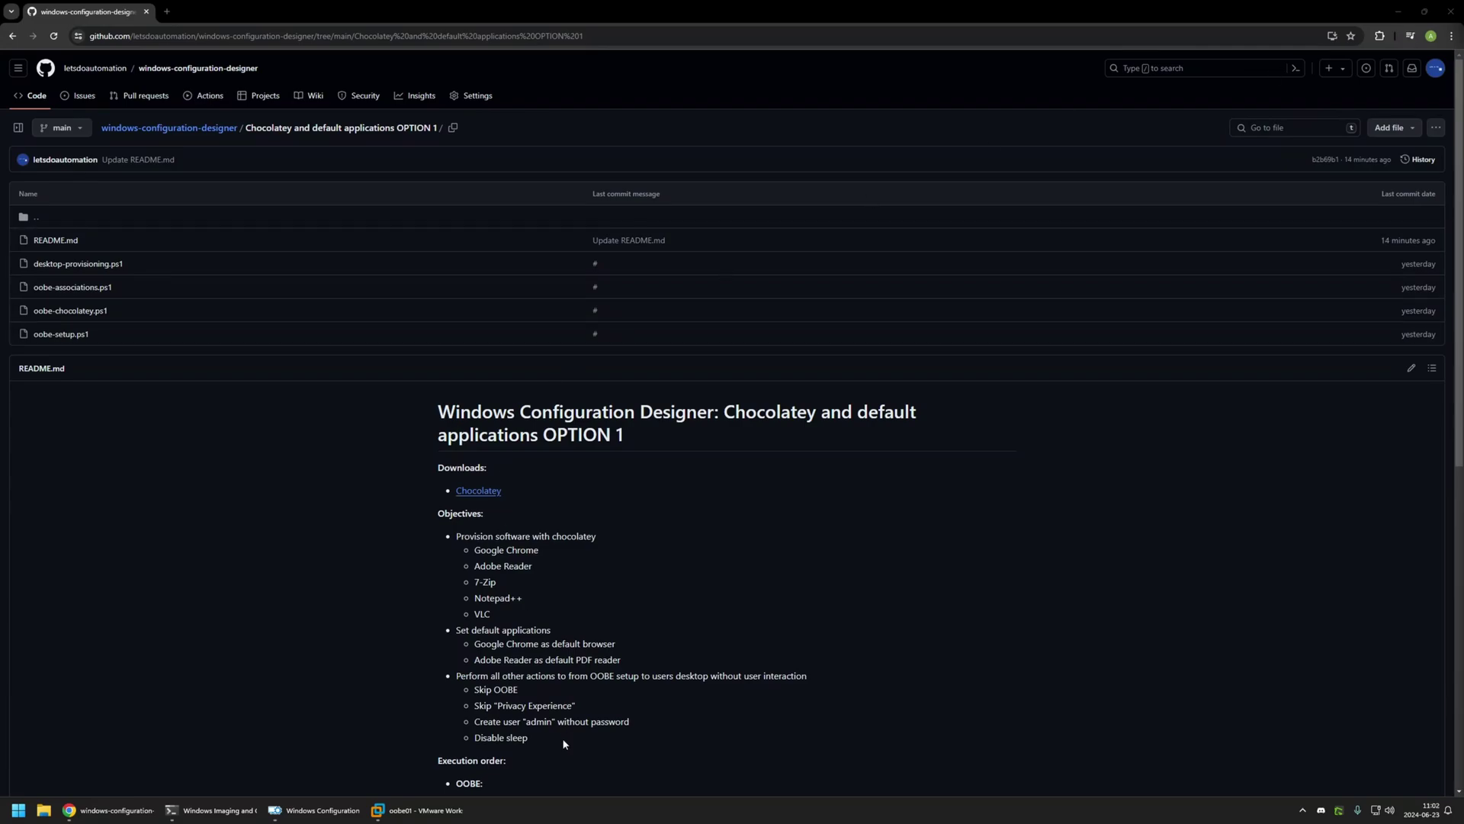
Step: Examine the README's Objectives list, covering the Chocolatey software, default applications and unattended actions from OOBE to desktop
drag(561, 738, 450, 534)
click(565, 562)
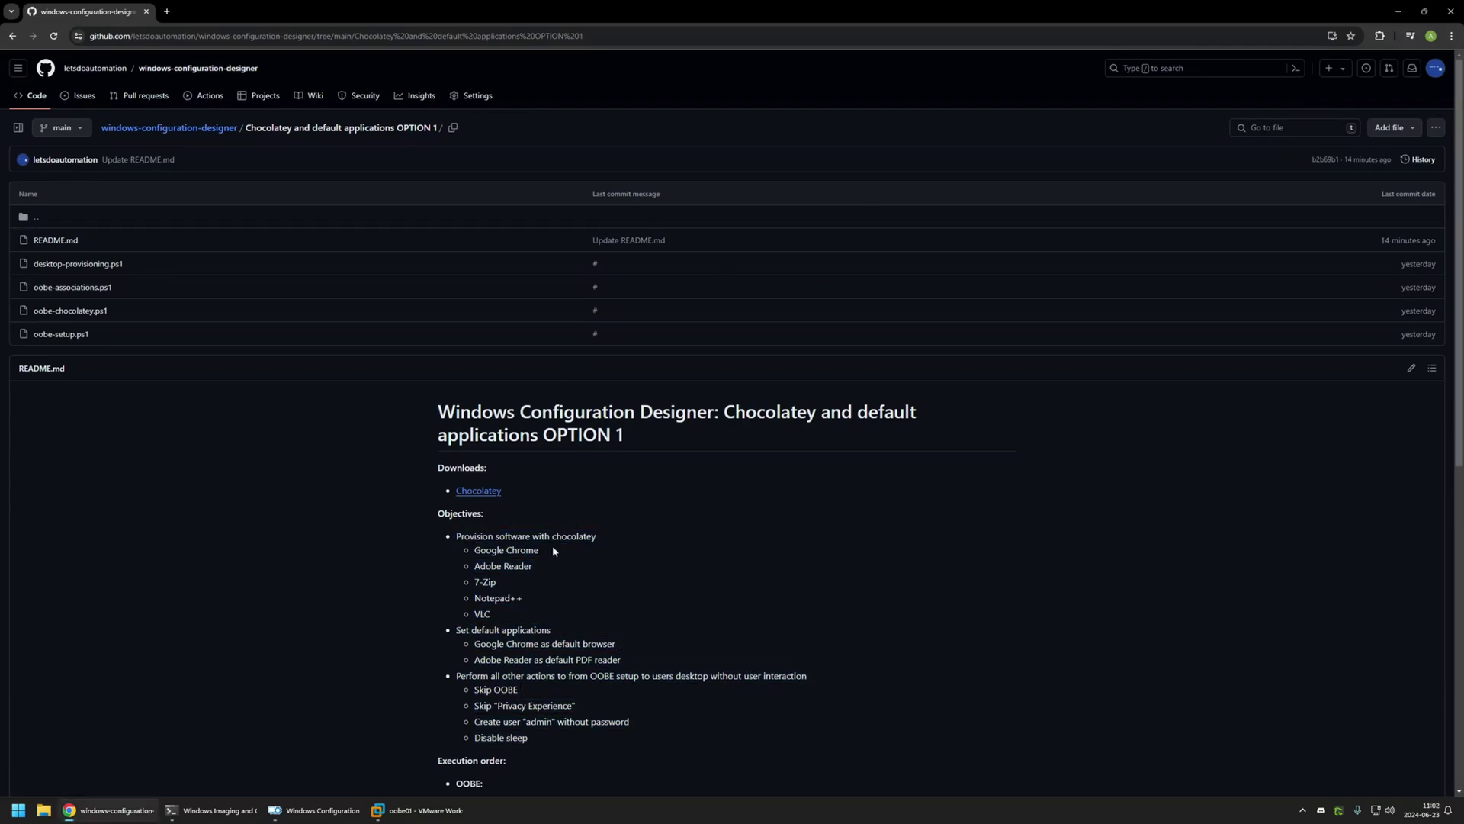
drag(555, 534, 594, 539)
drag(489, 550, 615, 643)
drag(480, 659, 627, 658)
click(627, 658)
drag(541, 734, 475, 692)
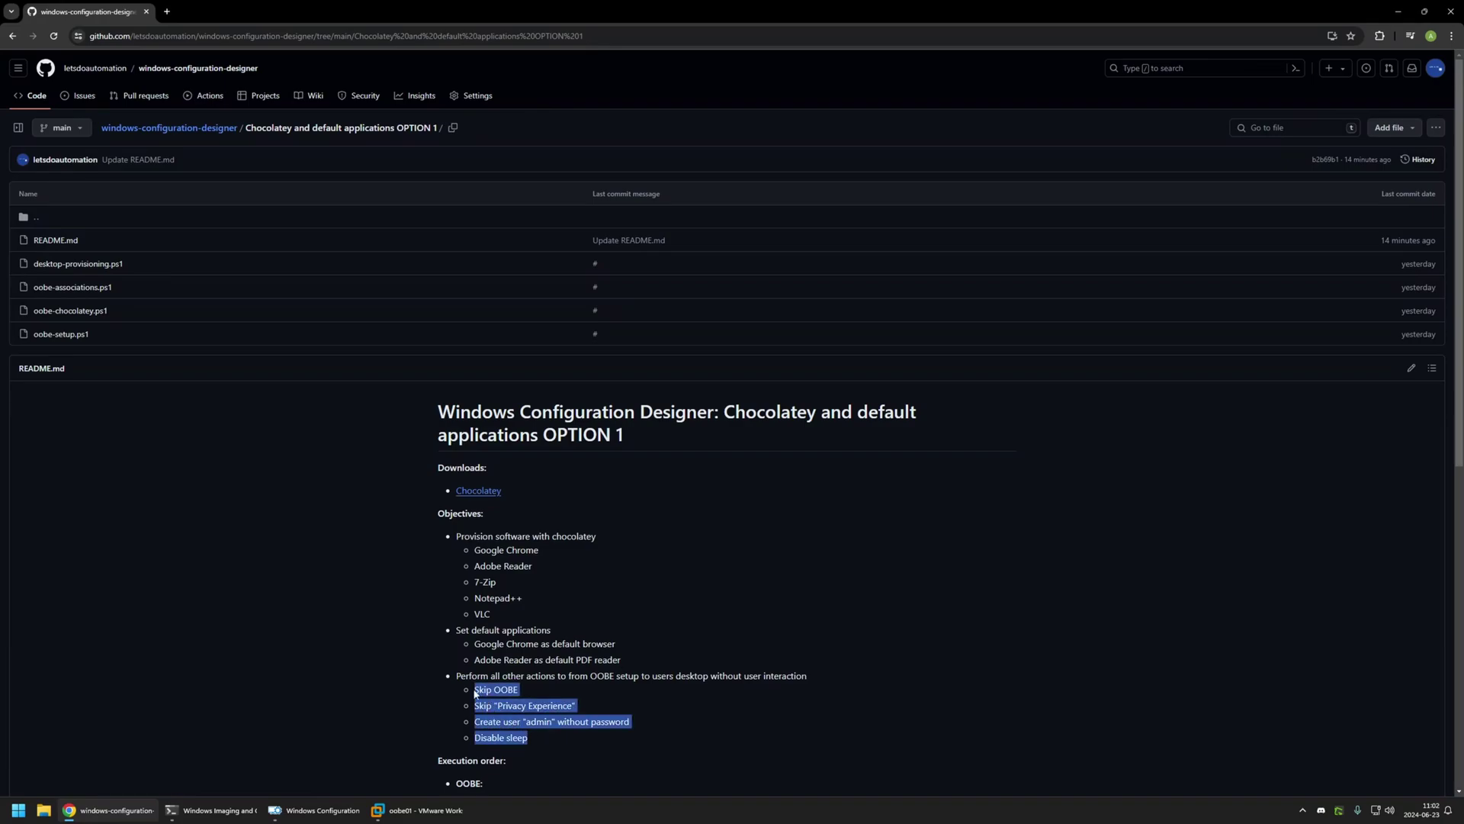
click(529, 692)
drag(478, 688, 566, 705)
drag(474, 721, 610, 716)
drag(475, 738, 496, 734)
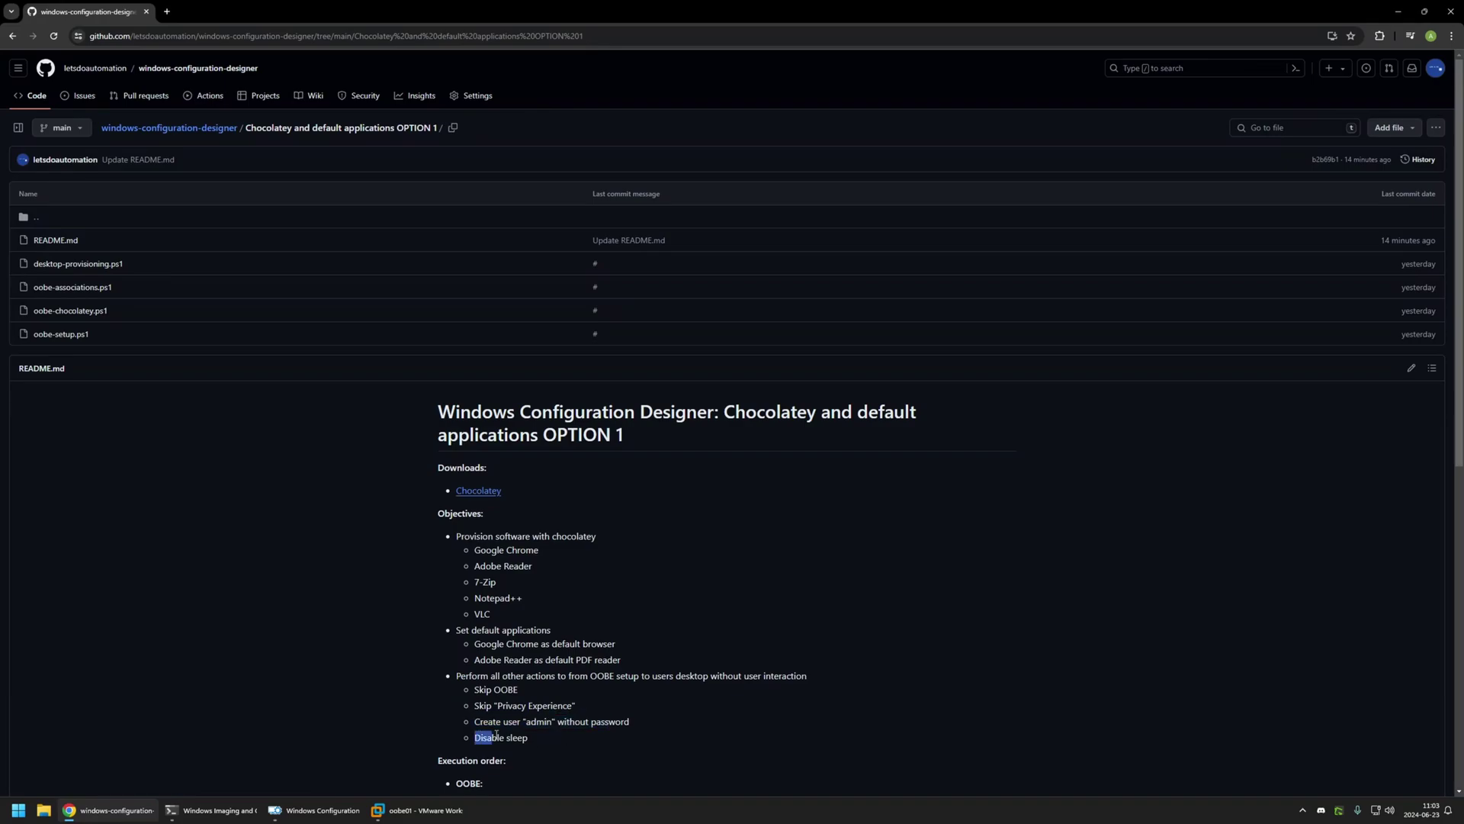
click(536, 738)
Step: Examine the README's Execution order section, from skipping OOBE through oobe-setup.ps1 to the oobe-chocolatey.ps1 script
scroll(537, 738, down, 5)
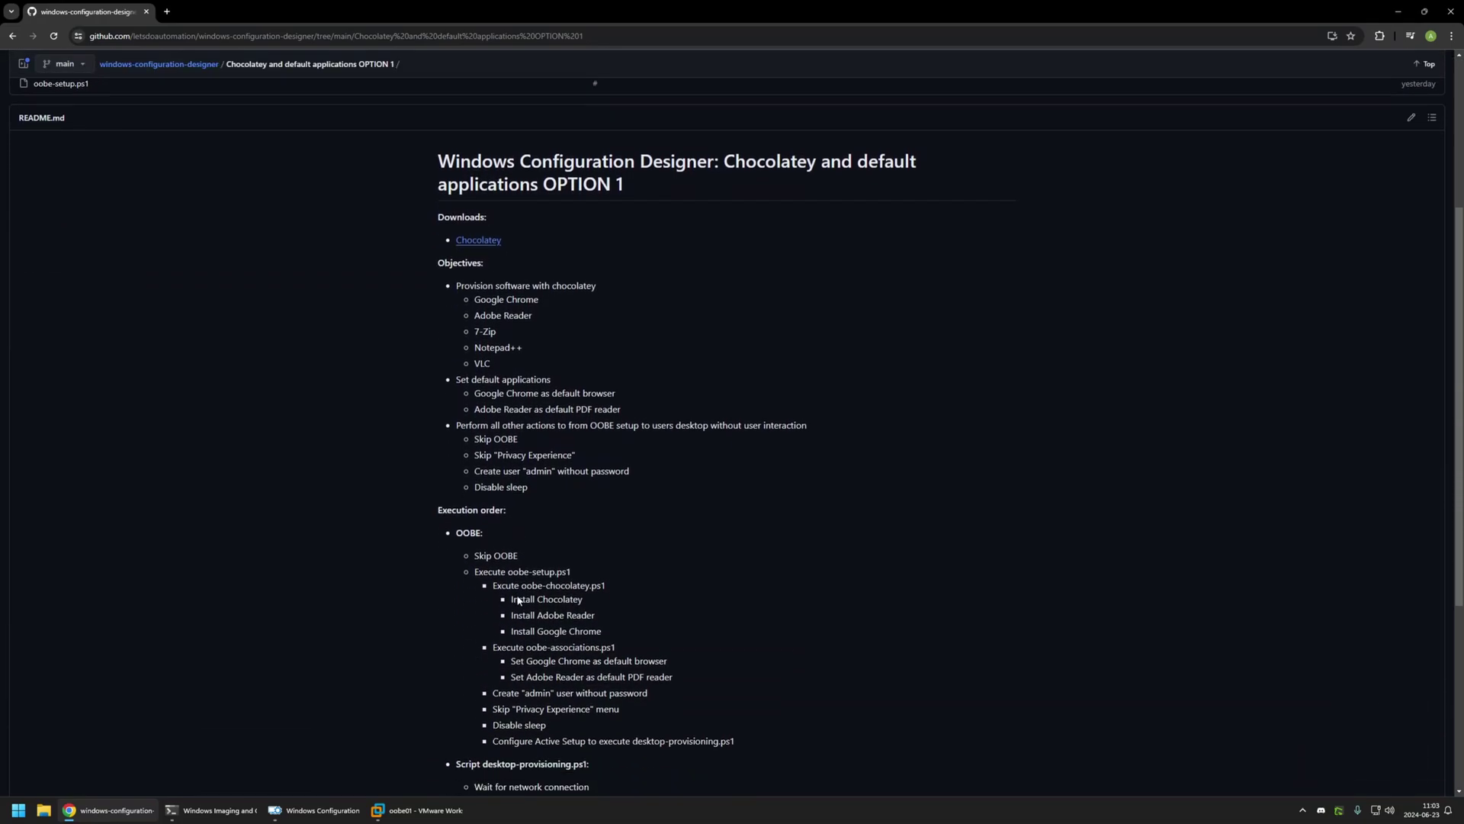
drag(431, 416, 557, 741)
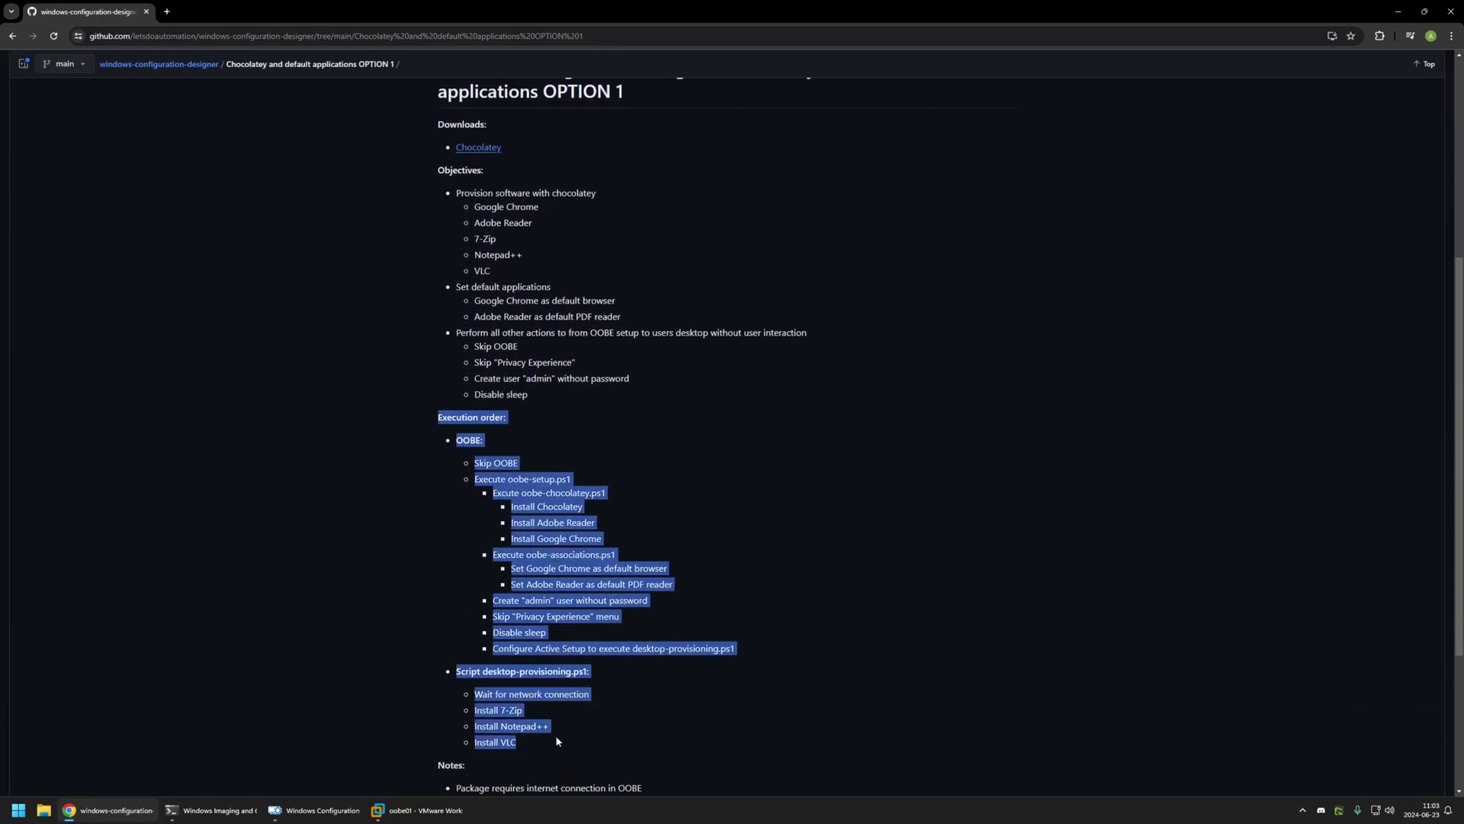
click(523, 745)
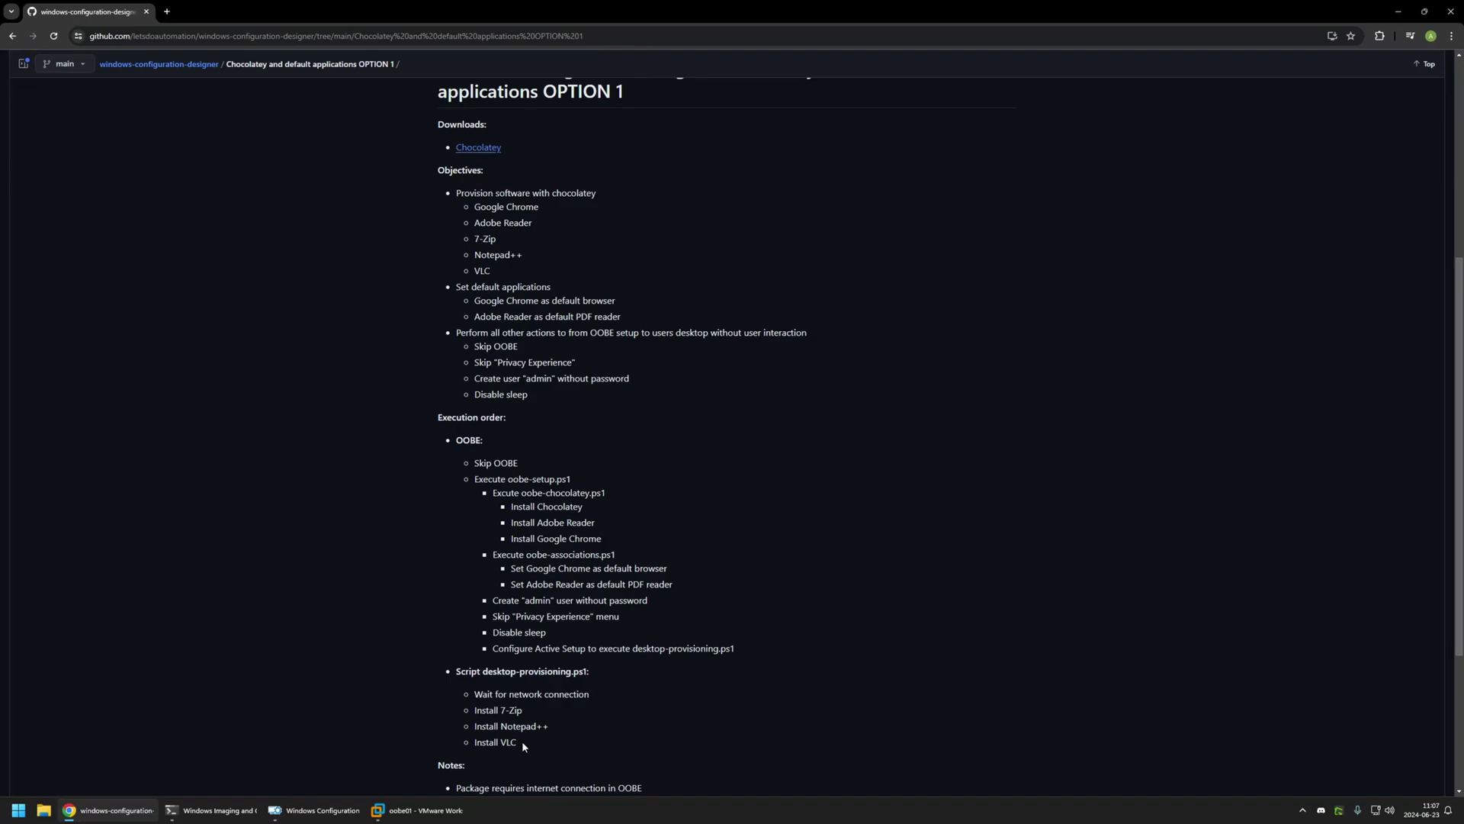
drag(470, 462, 525, 467)
click(524, 468)
drag(506, 478, 570, 474)
click(576, 482)
drag(519, 492, 601, 540)
click(607, 494)
drag(520, 492, 596, 493)
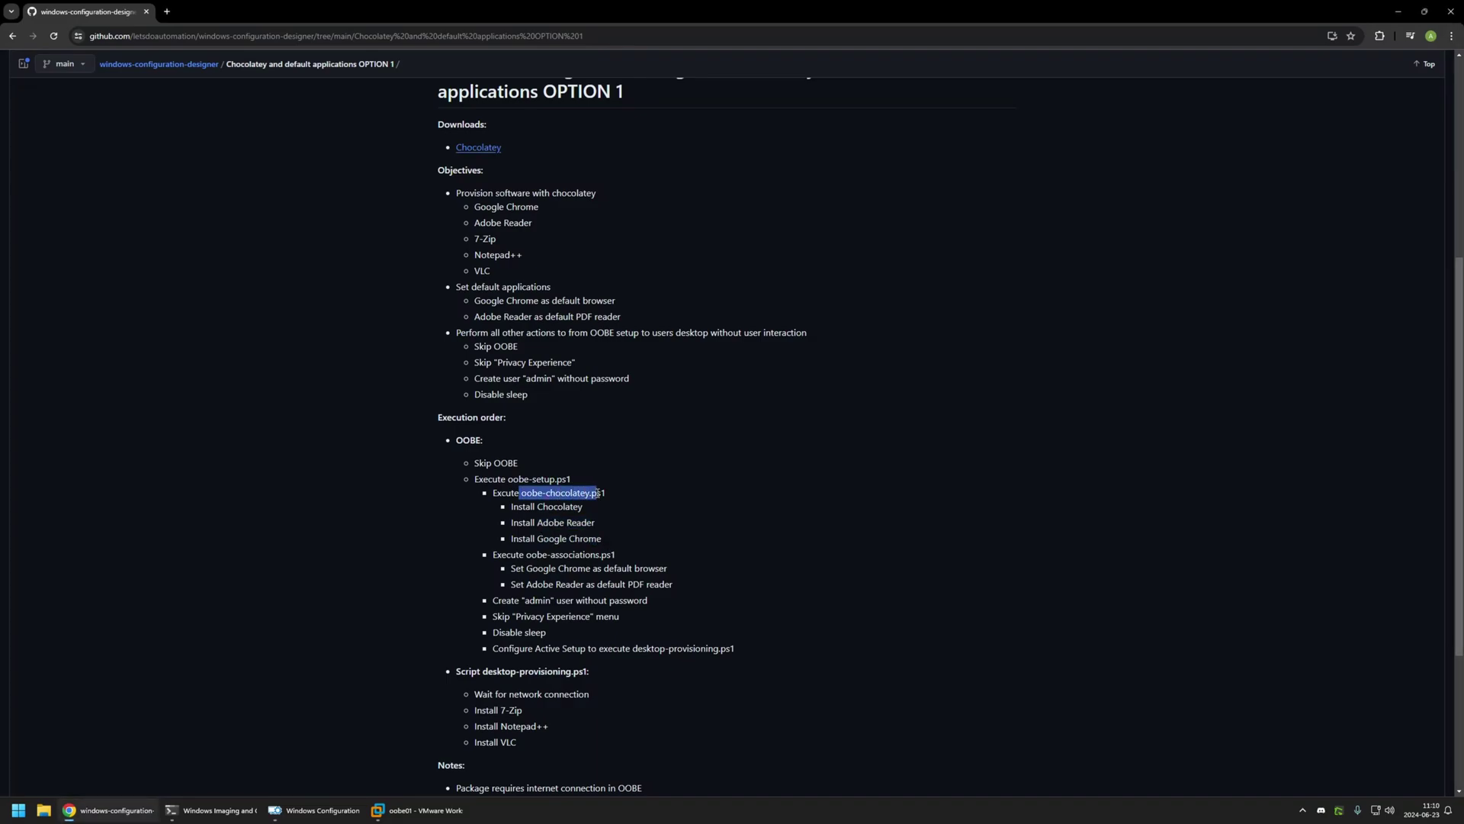
click(605, 538)
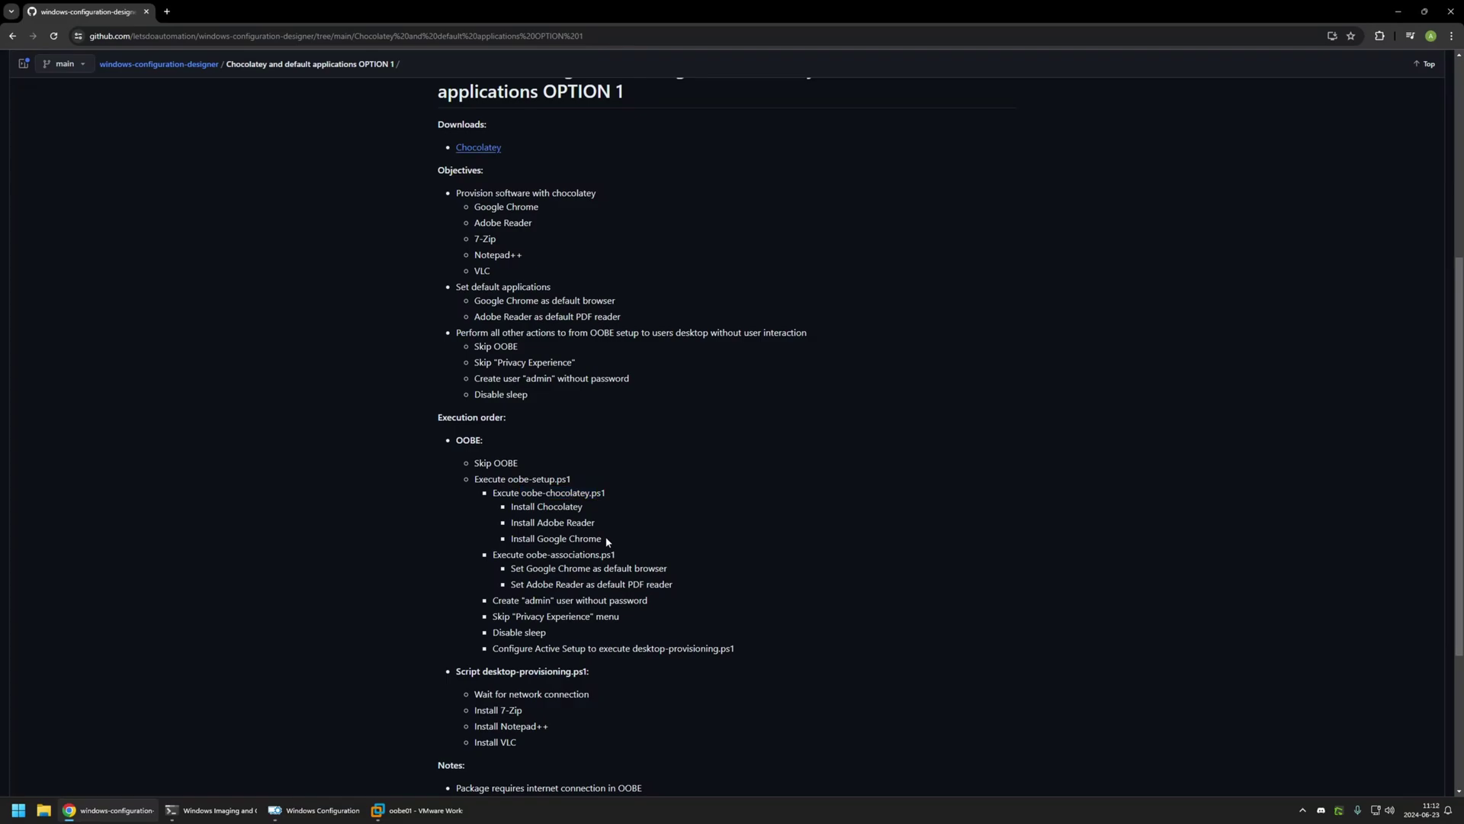
Step: Examine the README's install entries under oobe-chocolatey.ps1 and the default browser and PDF reader entries under oobe-associations.ps1
drag(512, 507, 602, 537)
click(585, 509)
click(607, 542)
drag(513, 523, 589, 539)
click(616, 538)
drag(524, 554, 608, 555)
click(624, 558)
drag(528, 568, 642, 584)
click(679, 585)
drag(608, 537, 493, 526)
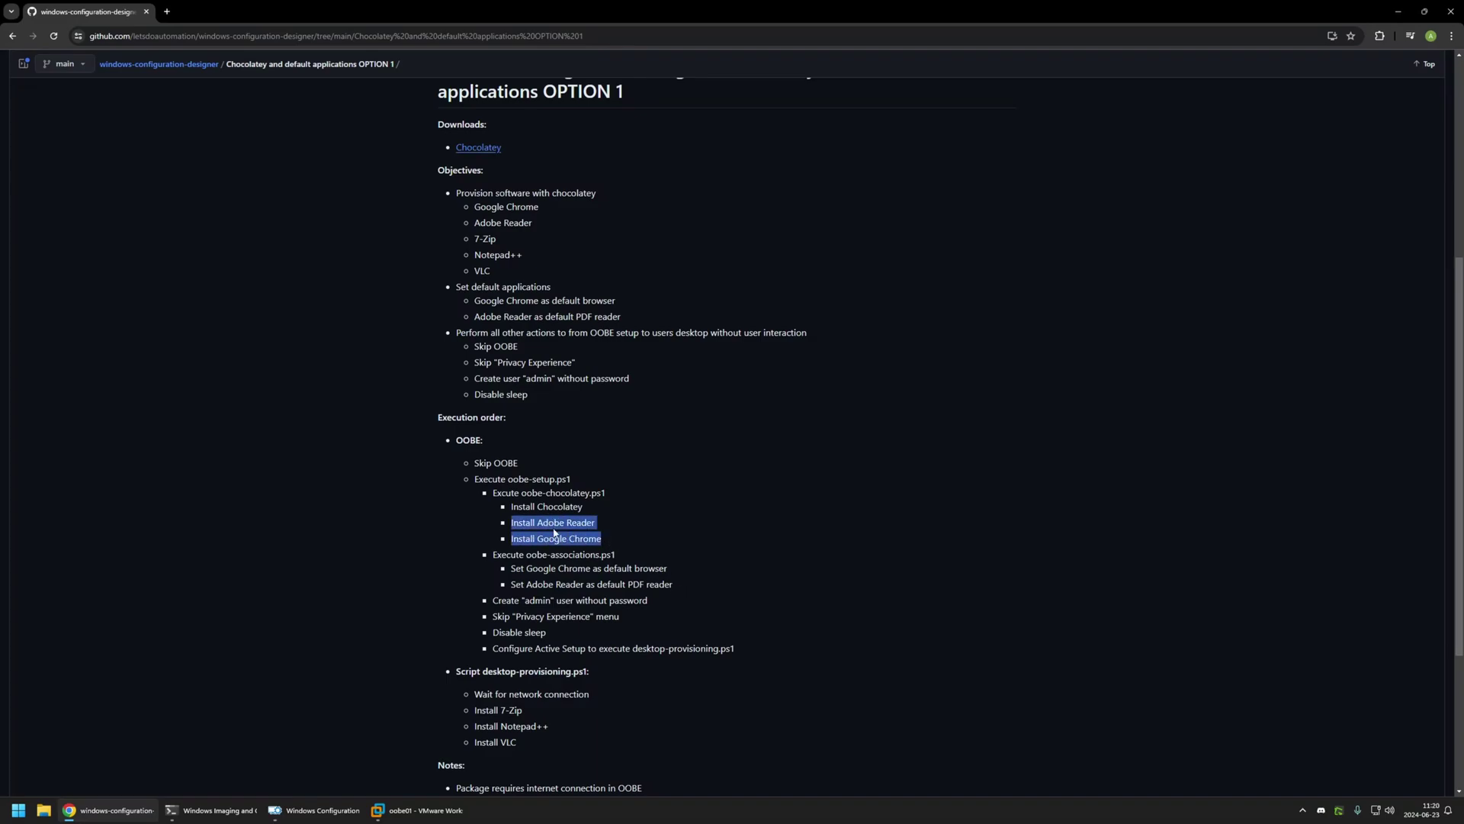
drag(526, 554, 613, 555)
click(676, 585)
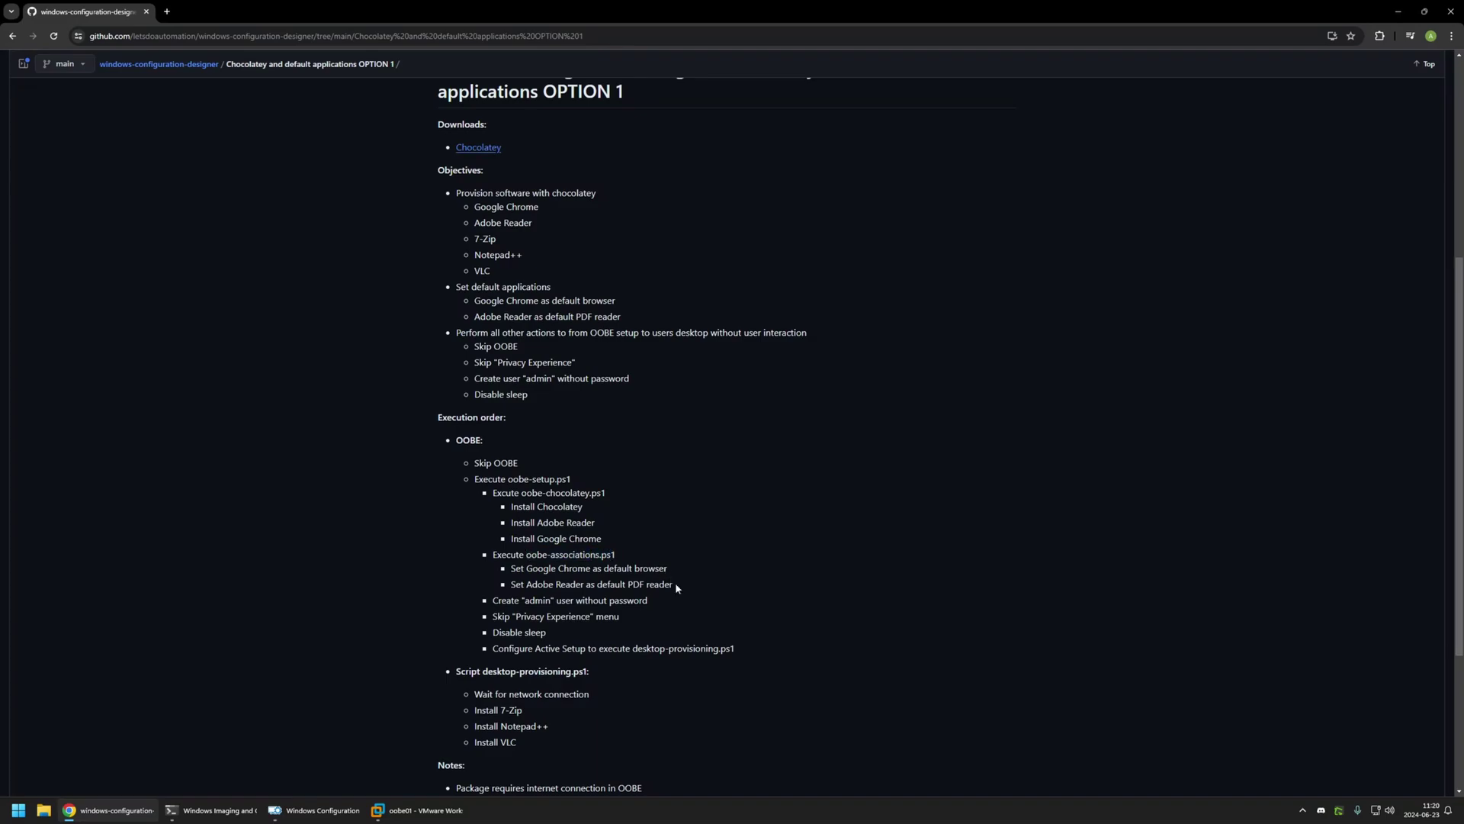
Step: Examine the remaining OOBE entries on the admin user, the Privacy Experience menu, sleep and Active Setup
drag(515, 555, 604, 555)
click(604, 555)
drag(497, 600, 621, 601)
click(621, 601)
drag(495, 612, 611, 616)
click(539, 627)
drag(493, 632, 735, 652)
click(592, 649)
drag(533, 649, 587, 648)
drag(455, 440, 490, 440)
click(611, 461)
Step: Examine the desktop-provisioning.ps1 entries and the README's note on the OOBE internet connection
drag(483, 693, 584, 696)
click(599, 694)
drag(500, 708, 441, 453)
click(504, 740)
click(520, 742)
click(672, 546)
drag(657, 788, 606, 703)
click(478, 697)
click(633, 703)
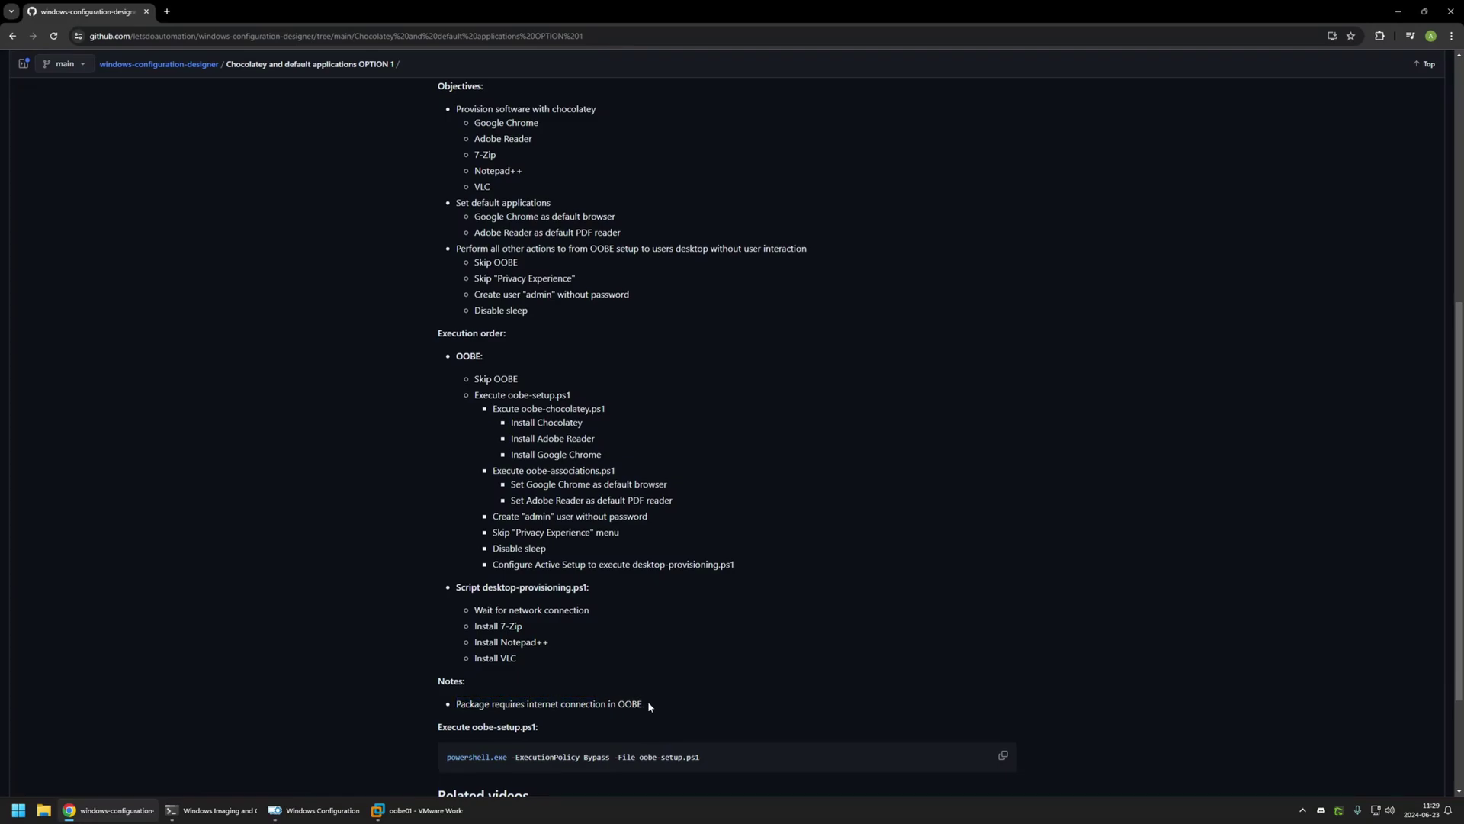
Step: Review the OOBE execution order again, focusing on the Adobe Reader and Google Chrome installs
drag(655, 700, 439, 347)
click(660, 536)
drag(765, 566, 451, 378)
drag(602, 455, 499, 441)
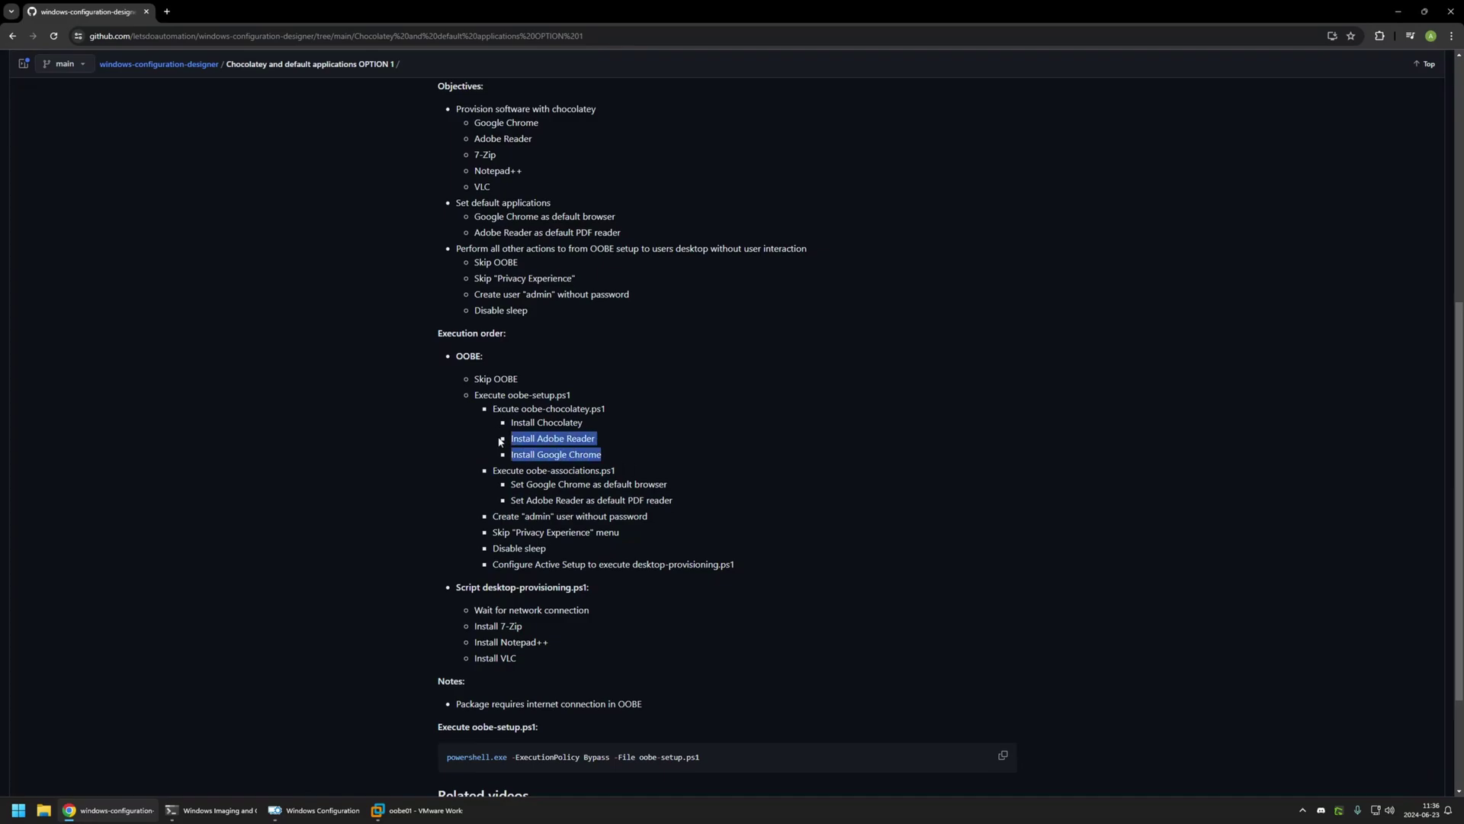
click(608, 459)
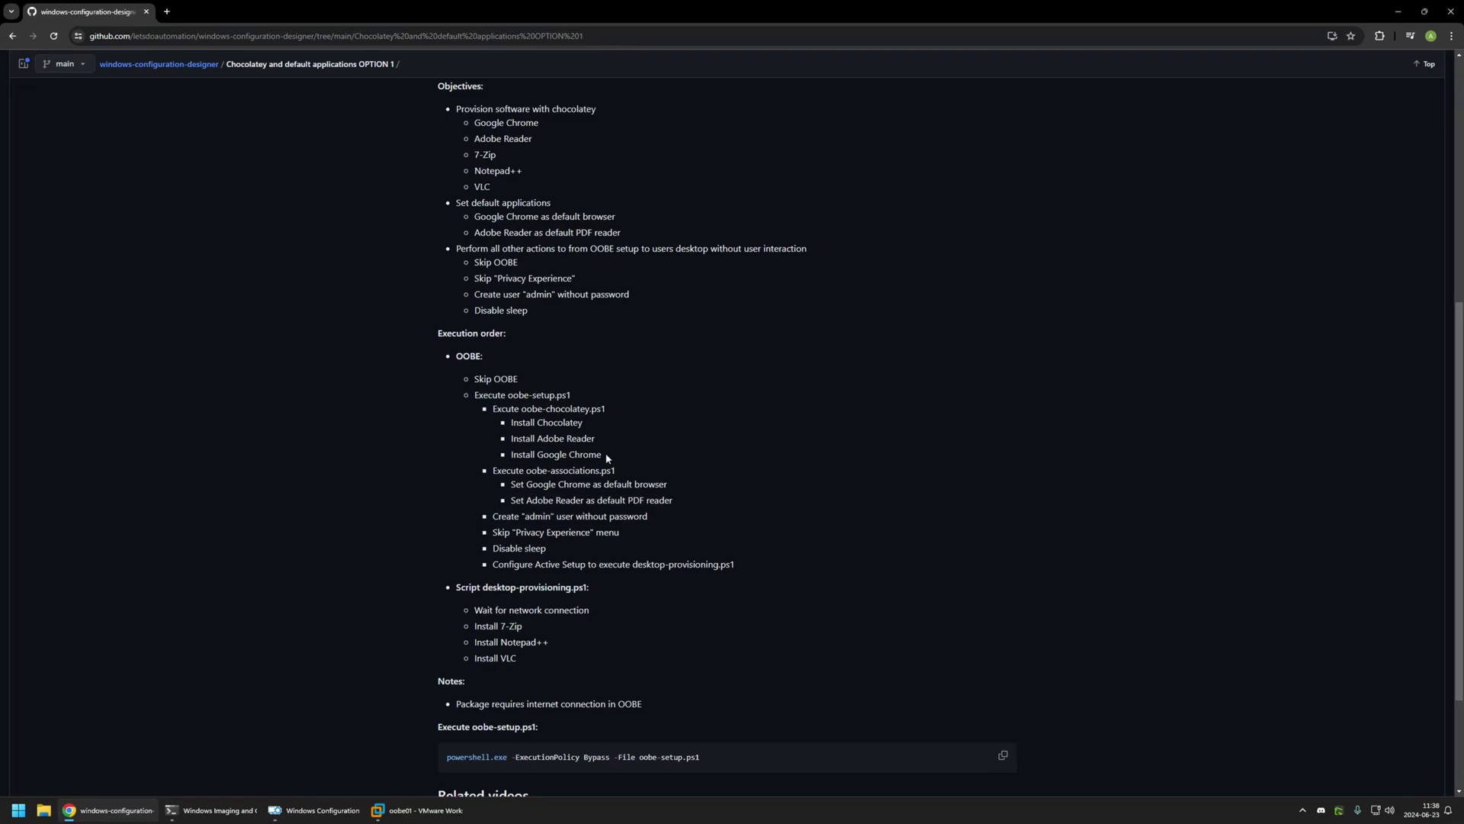
drag(621, 458, 466, 381)
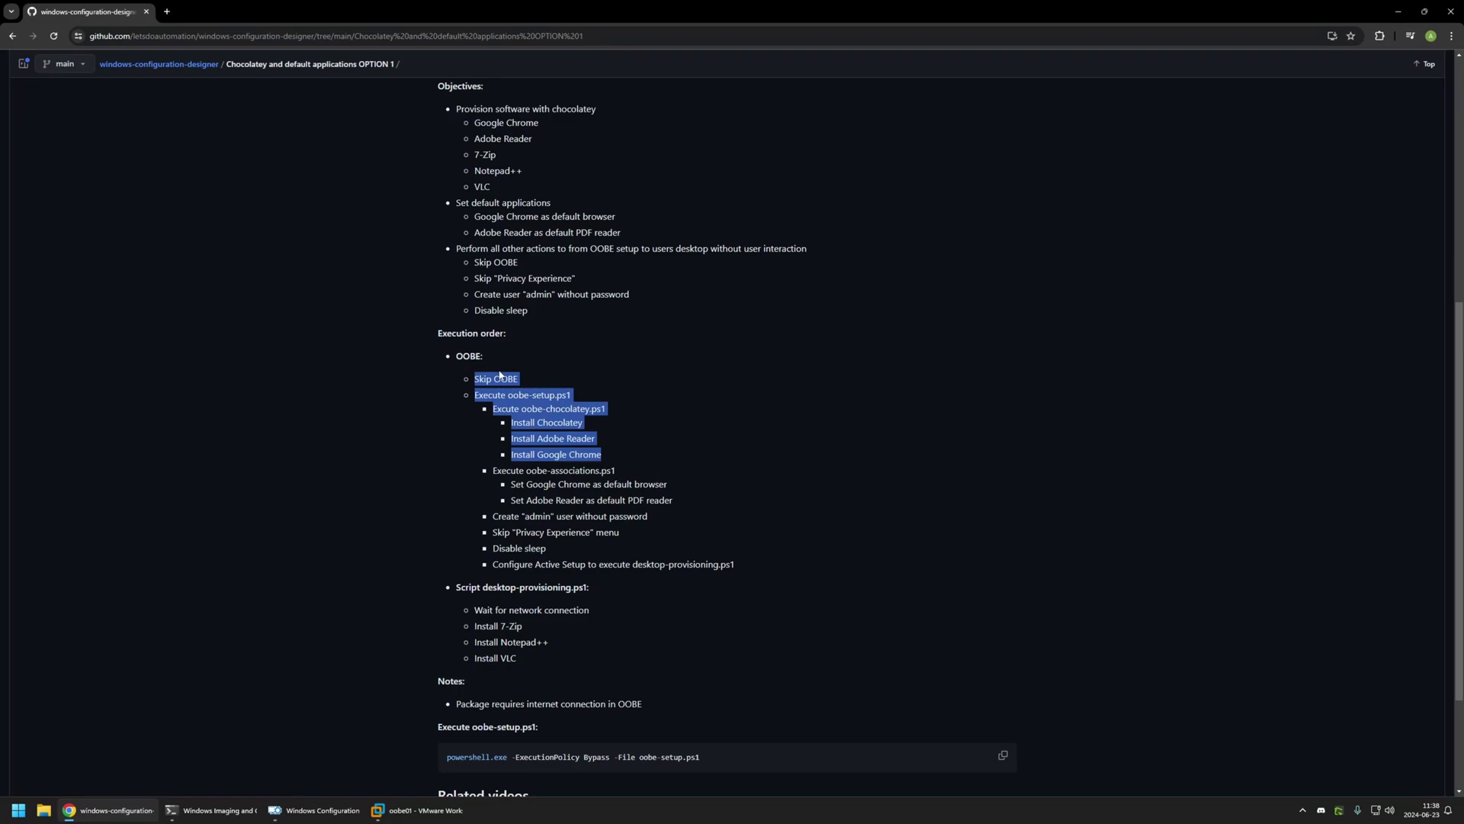
click(499, 374)
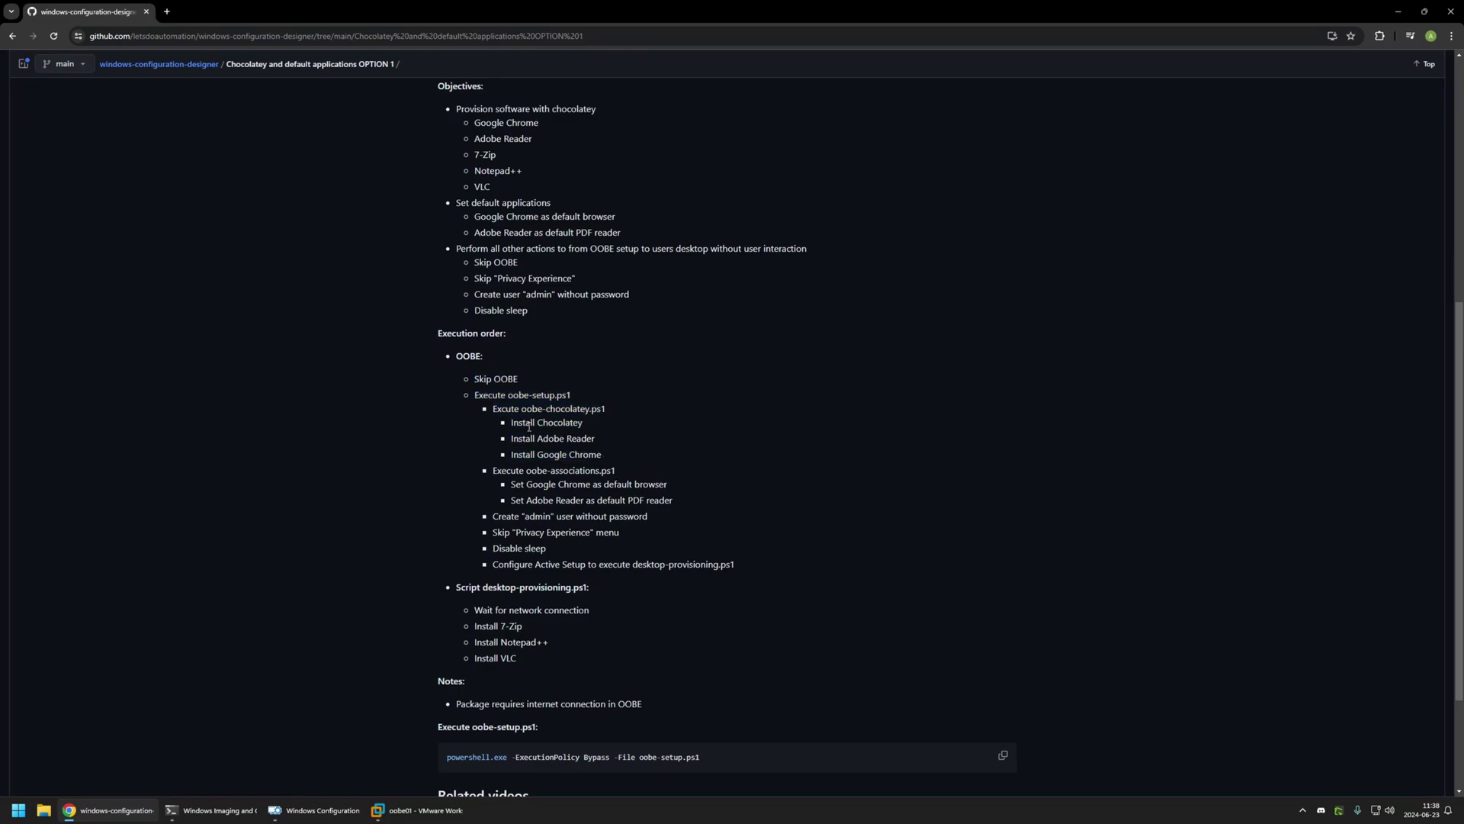
drag(538, 439, 604, 458)
click(608, 456)
drag(536, 439, 602, 455)
click(607, 456)
Step: Follow the README's Chocolatey link and download chocolatey-2.3.0.0.msi from the assets of release 2.3.0
scroll(606, 451, up, 6)
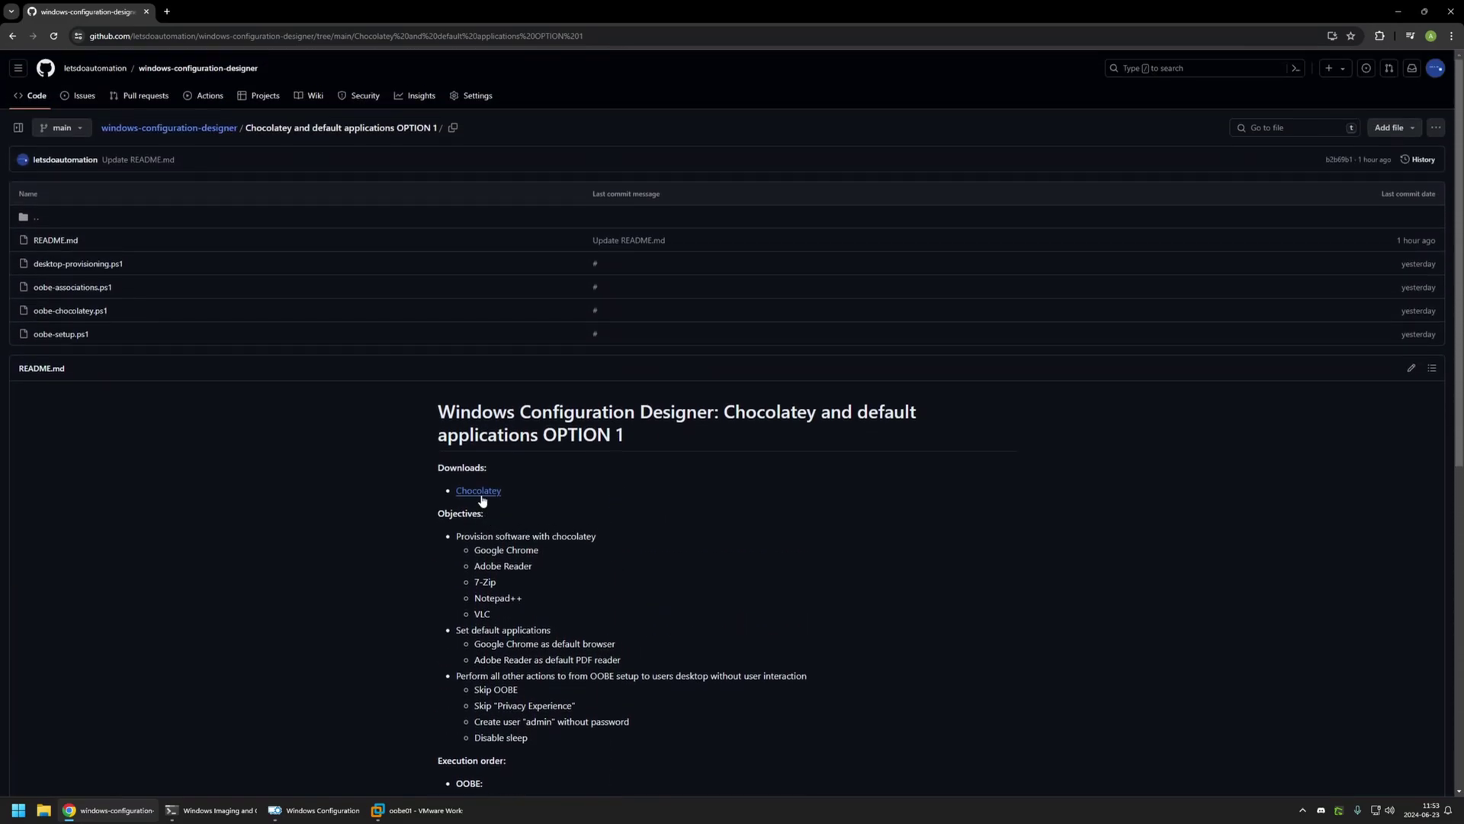
click(485, 492)
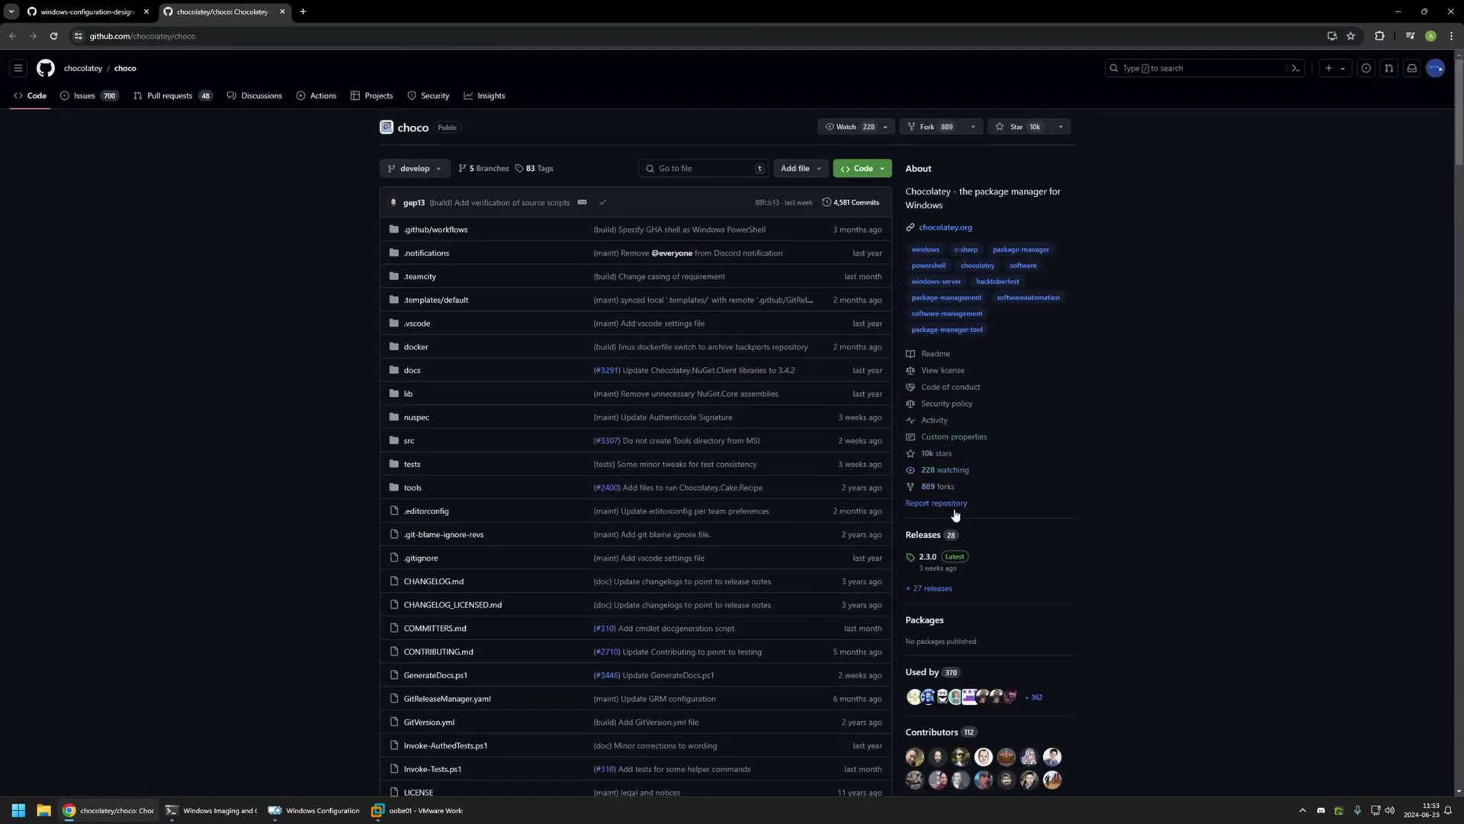
click(925, 561)
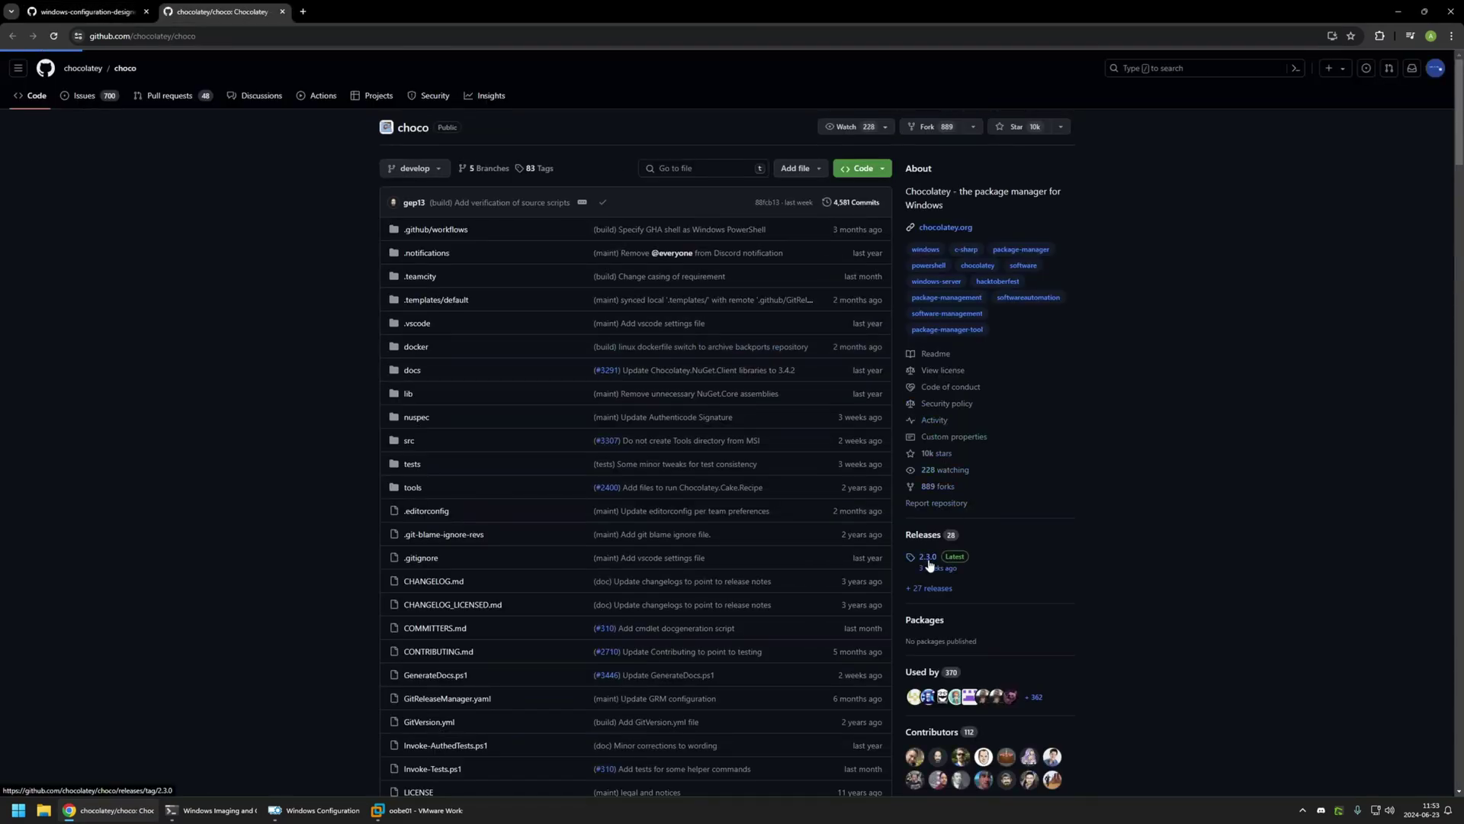
scroll(735, 432, down, 5)
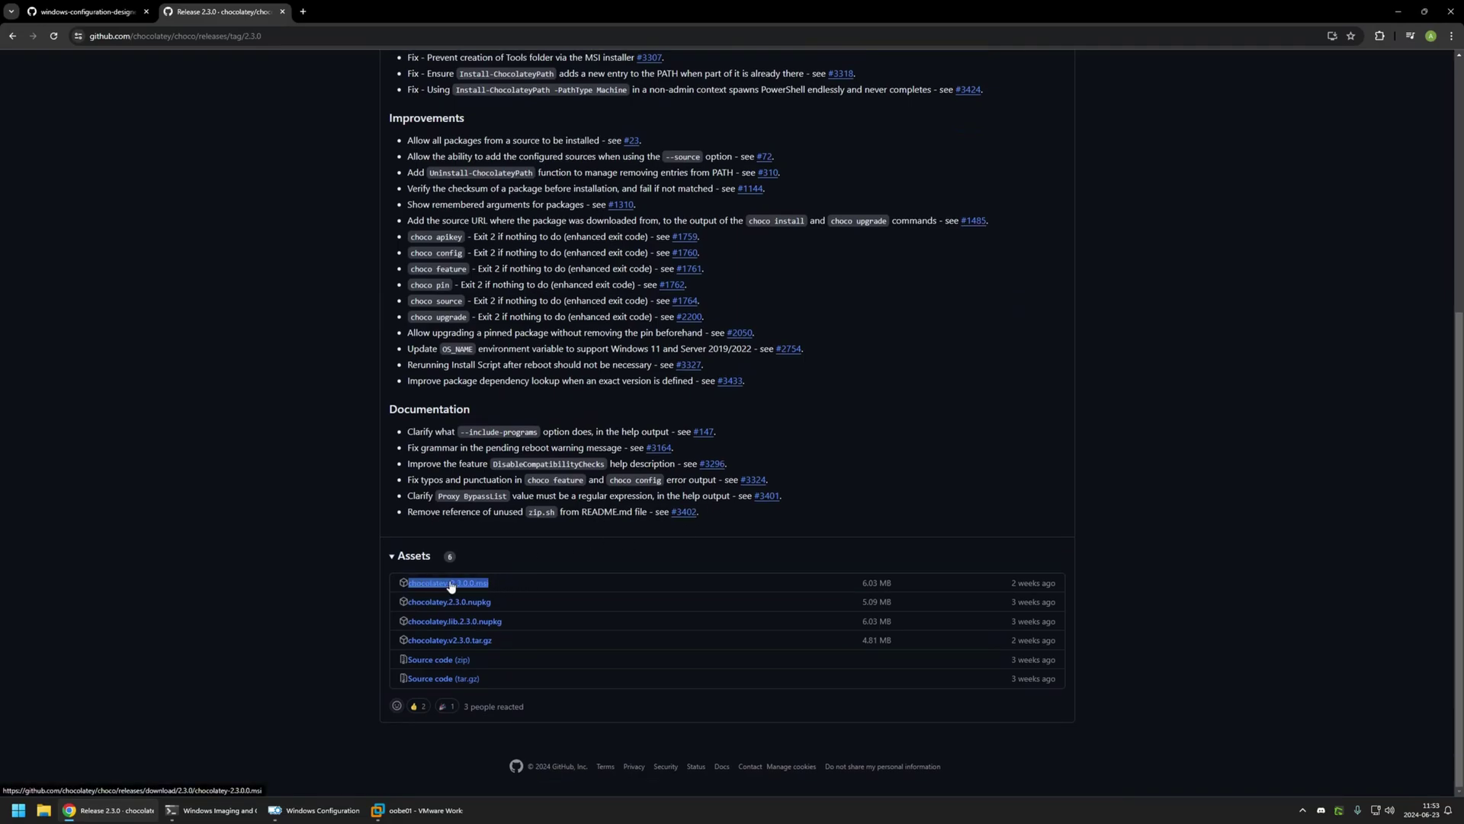
click(475, 584)
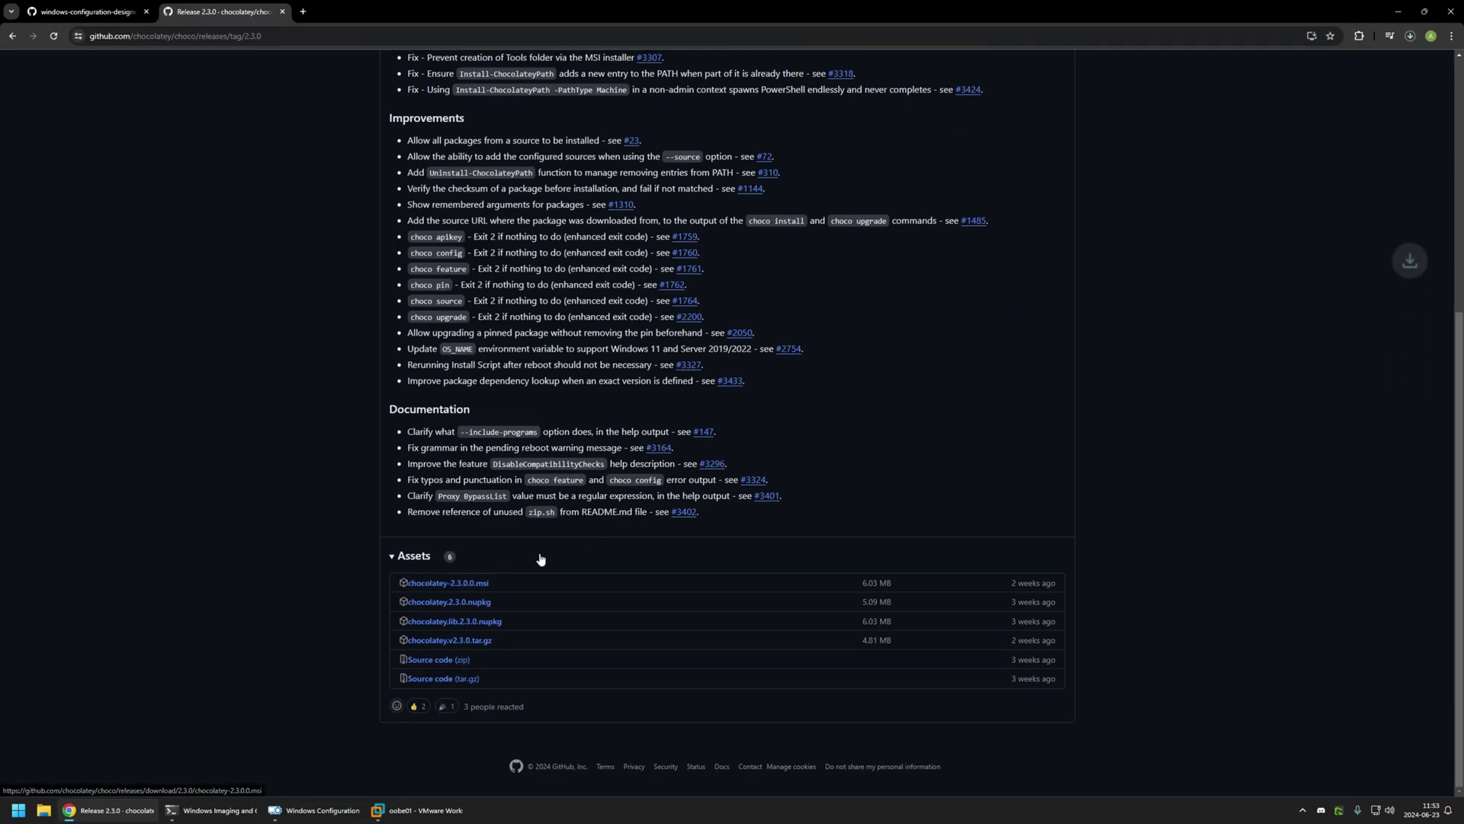
Step: Open the Downloads folder in File Explorer to check for the downloaded Chocolatey installer
right_click(44, 810)
click(47, 636)
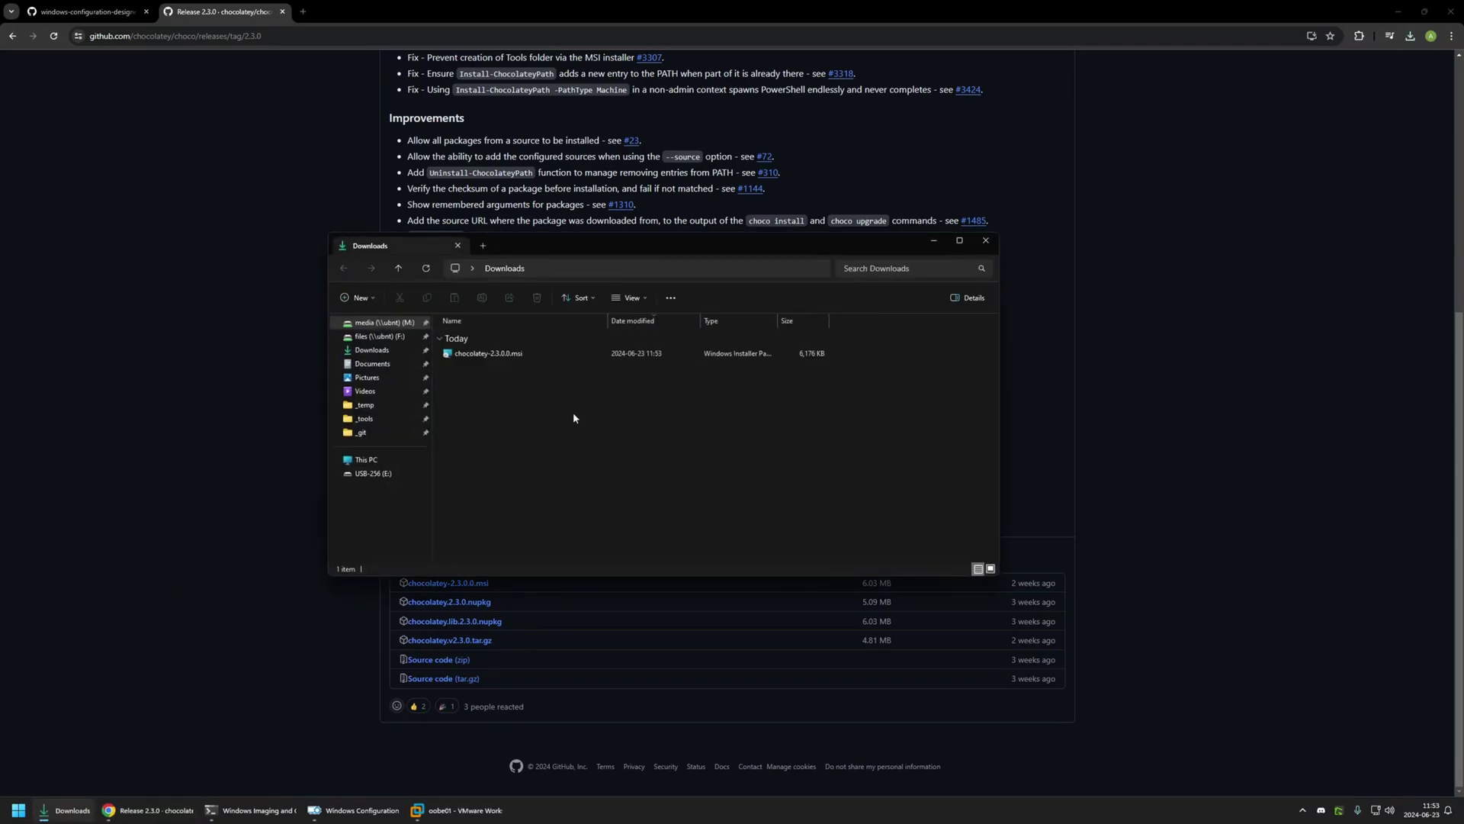
drag(574, 412, 474, 373)
click(474, 373)
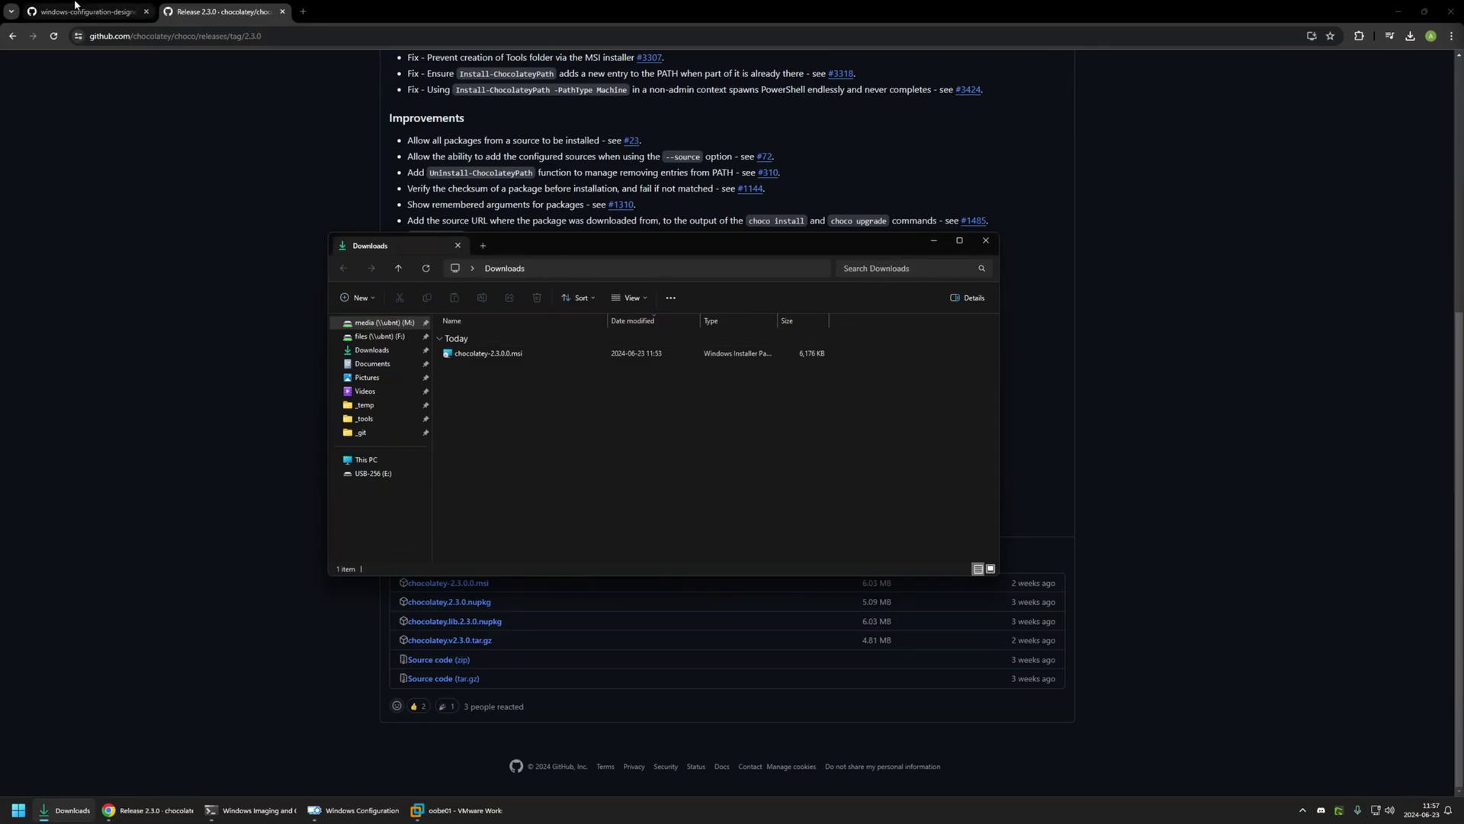
Step: Return to the windows-configuration-designer repository page in Chrome and open oobe-setup.ps1 in a new browser tab
click(85, 12)
drag(187, 334, 119, 348)
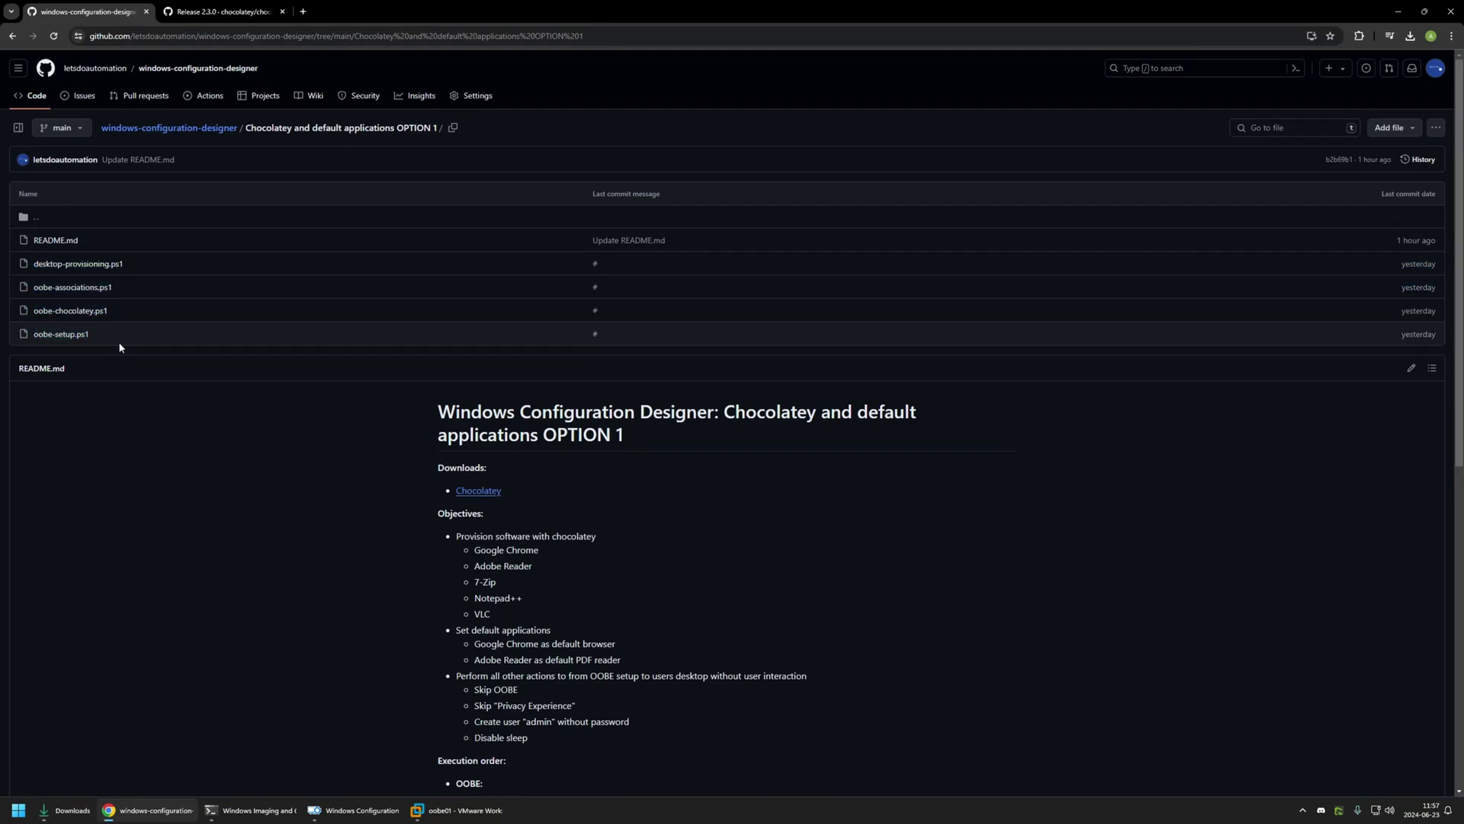
middle_click(76, 334)
click(336, 12)
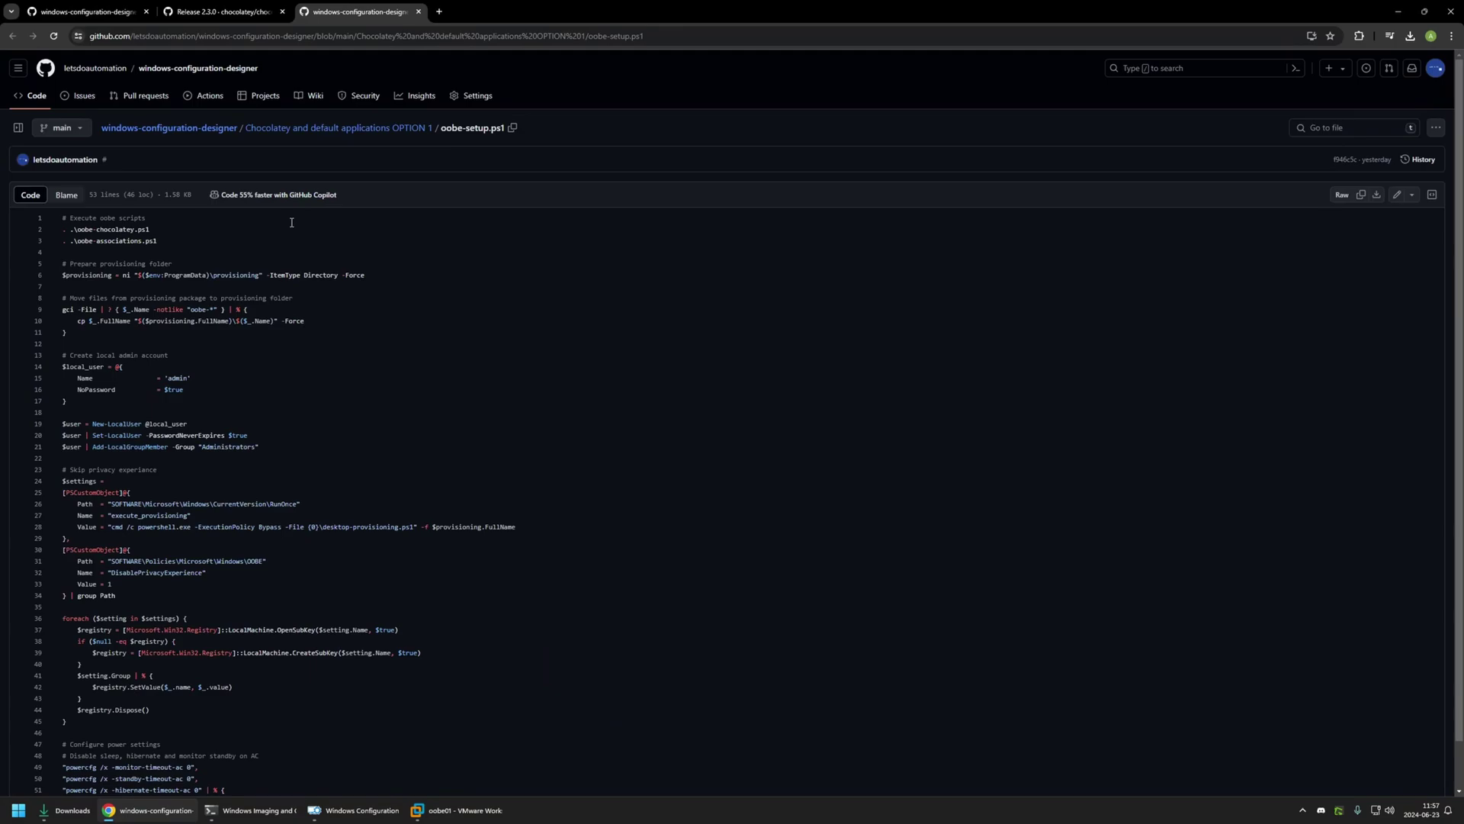
Step: Examine oobe-setup.ps1: the called scripts, provisioning folder, local admin account, registry settings and power settings
mouse_move(172, 243)
mouse_down()
mouse_move(62, 219)
mouse_move(163, 241)
mouse_up()
click(176, 239)
drag(152, 337, 59, 275)
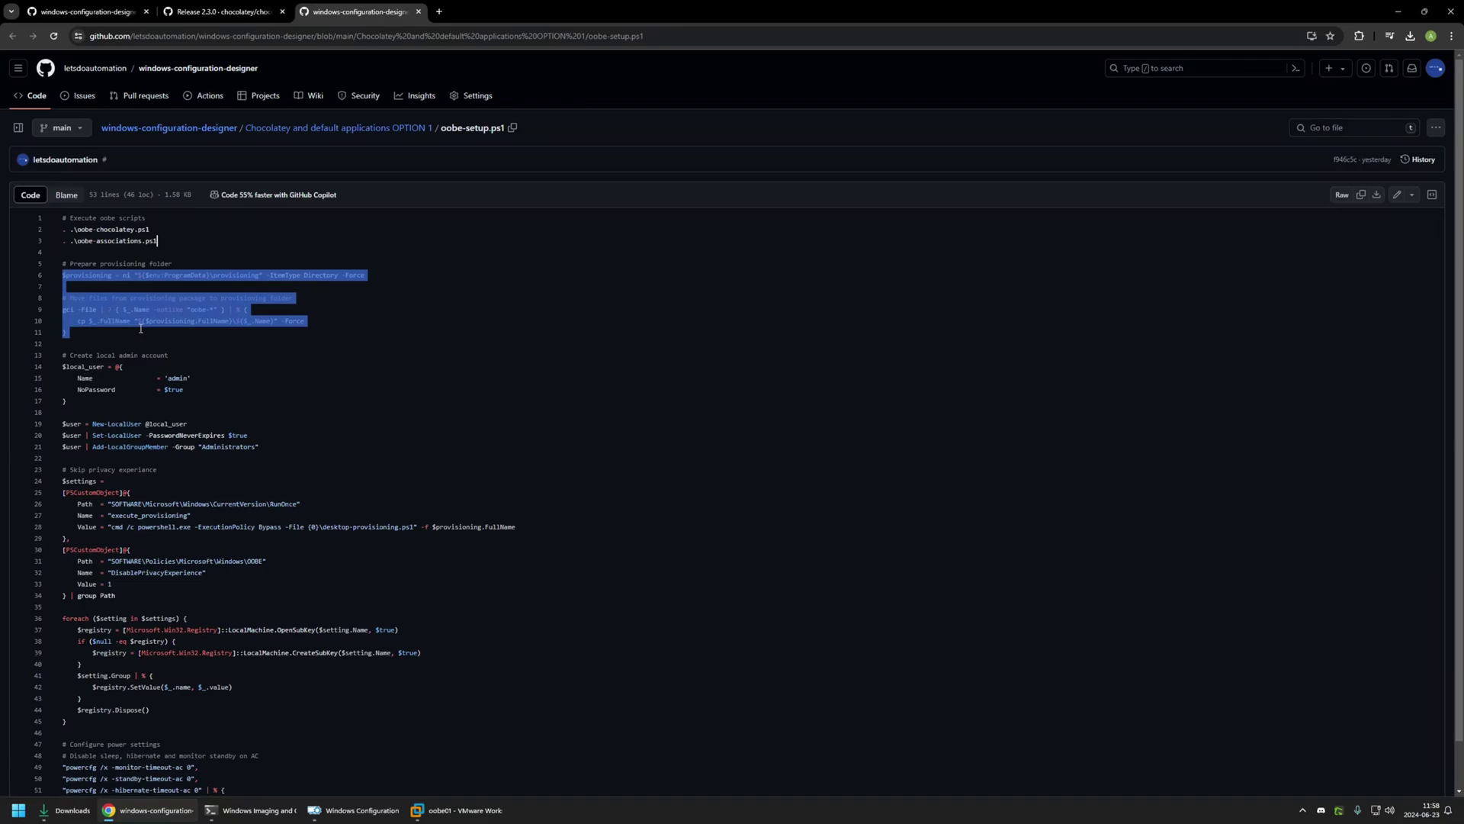
drag(272, 449, 49, 372)
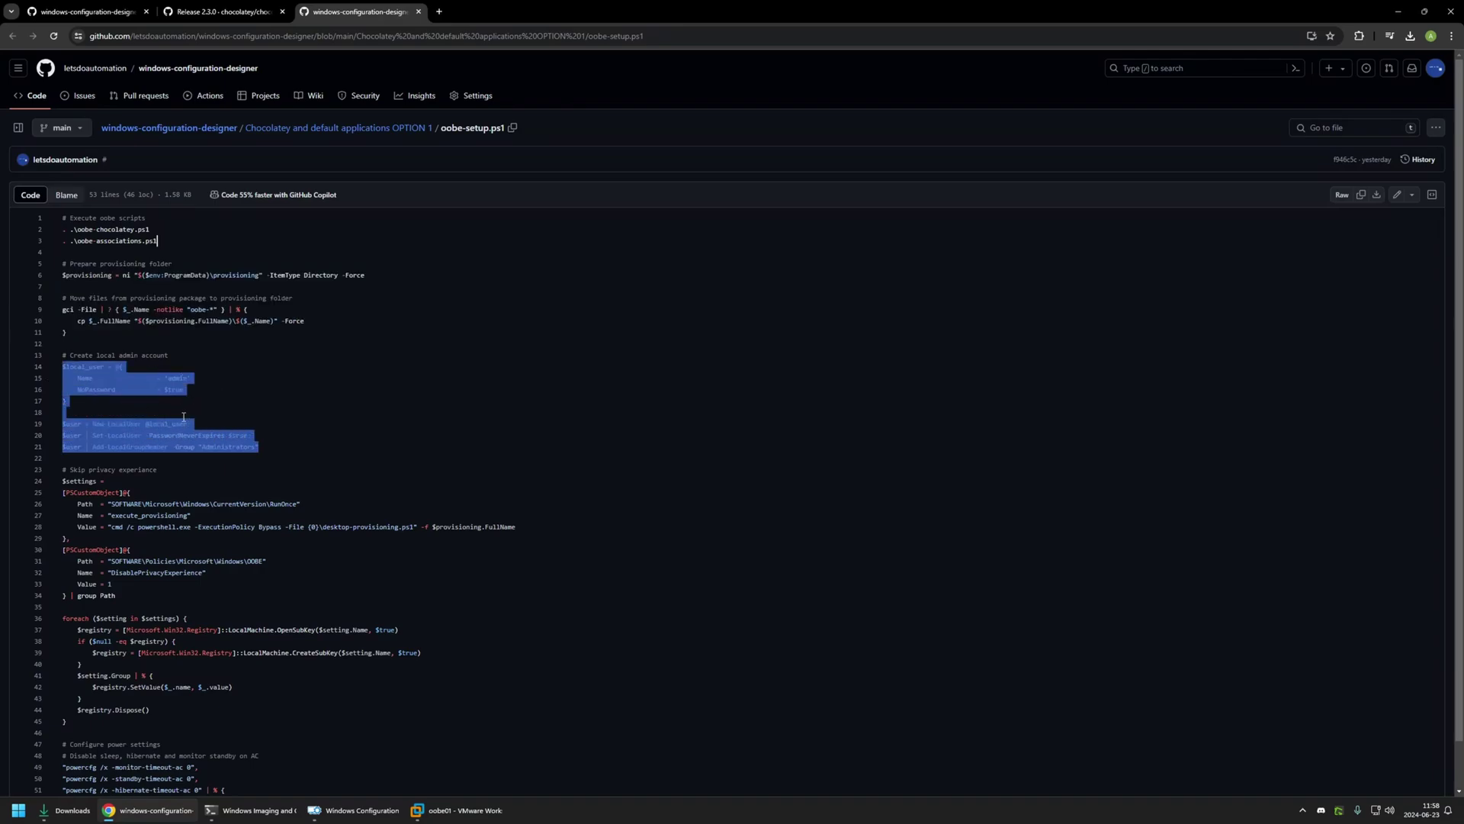
drag(149, 515, 162, 503)
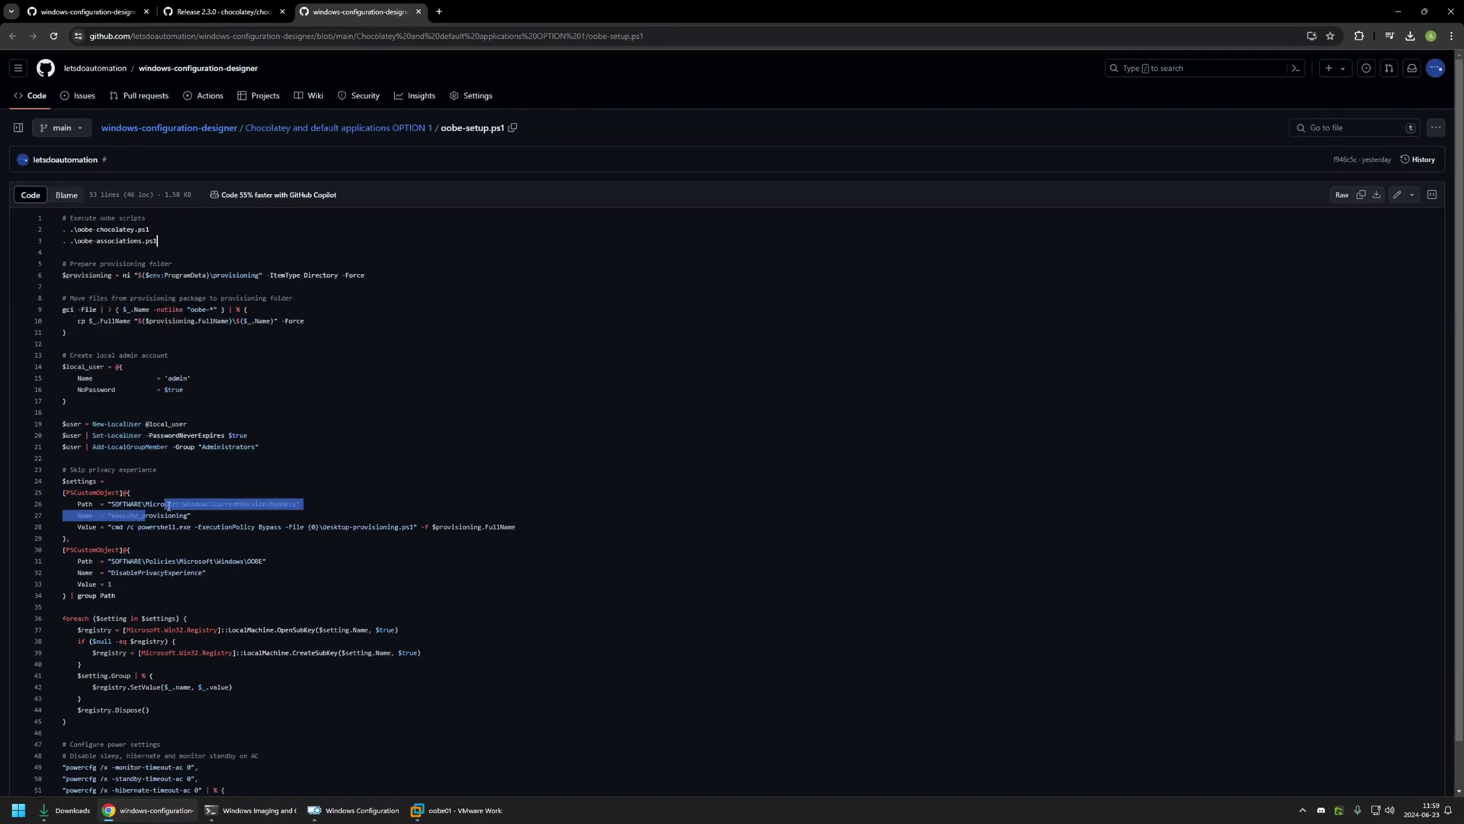
click(190, 503)
drag(320, 527, 415, 527)
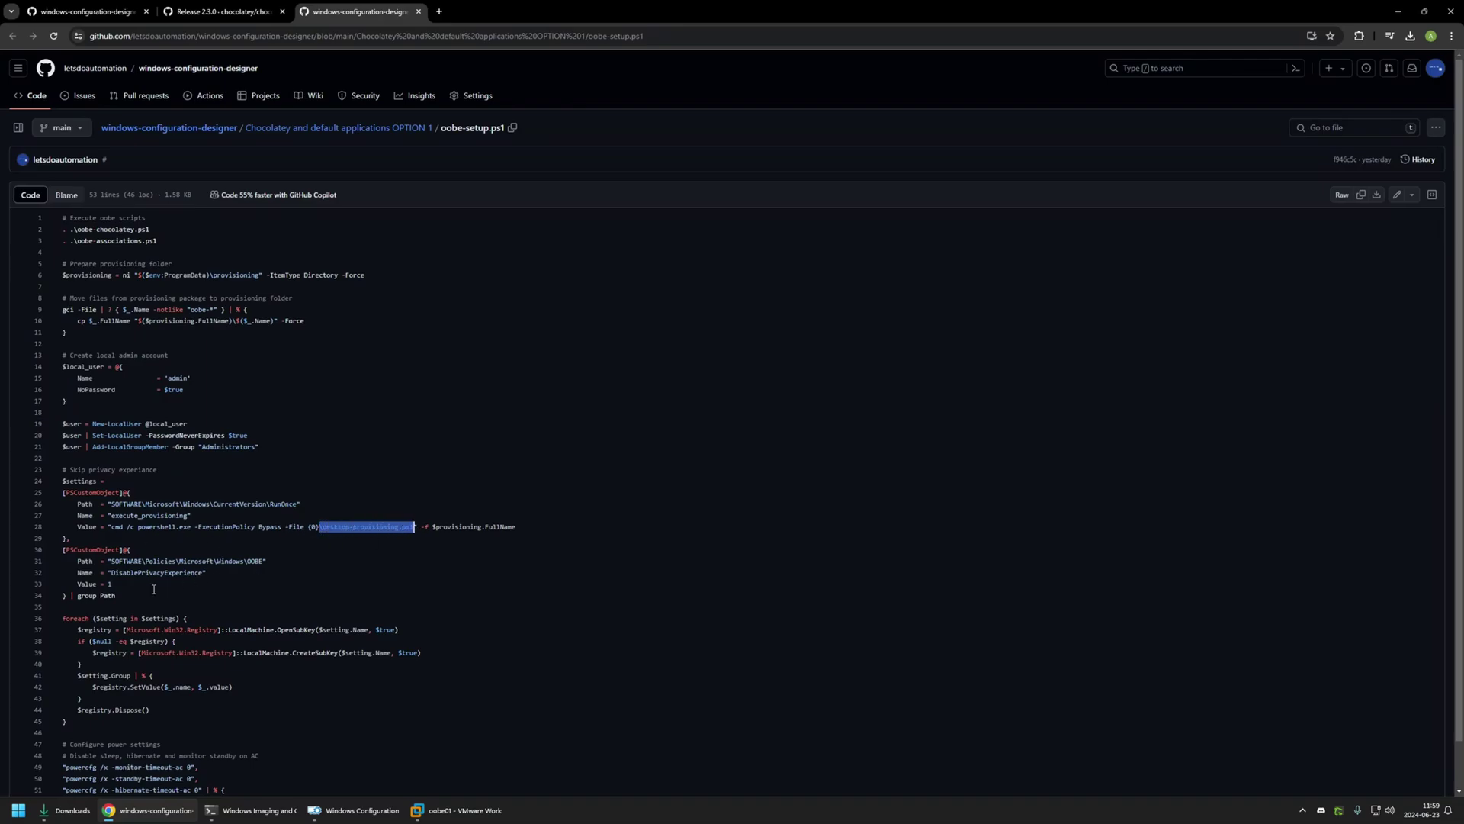
drag(153, 589, 63, 560)
scroll(254, 649, down, 1)
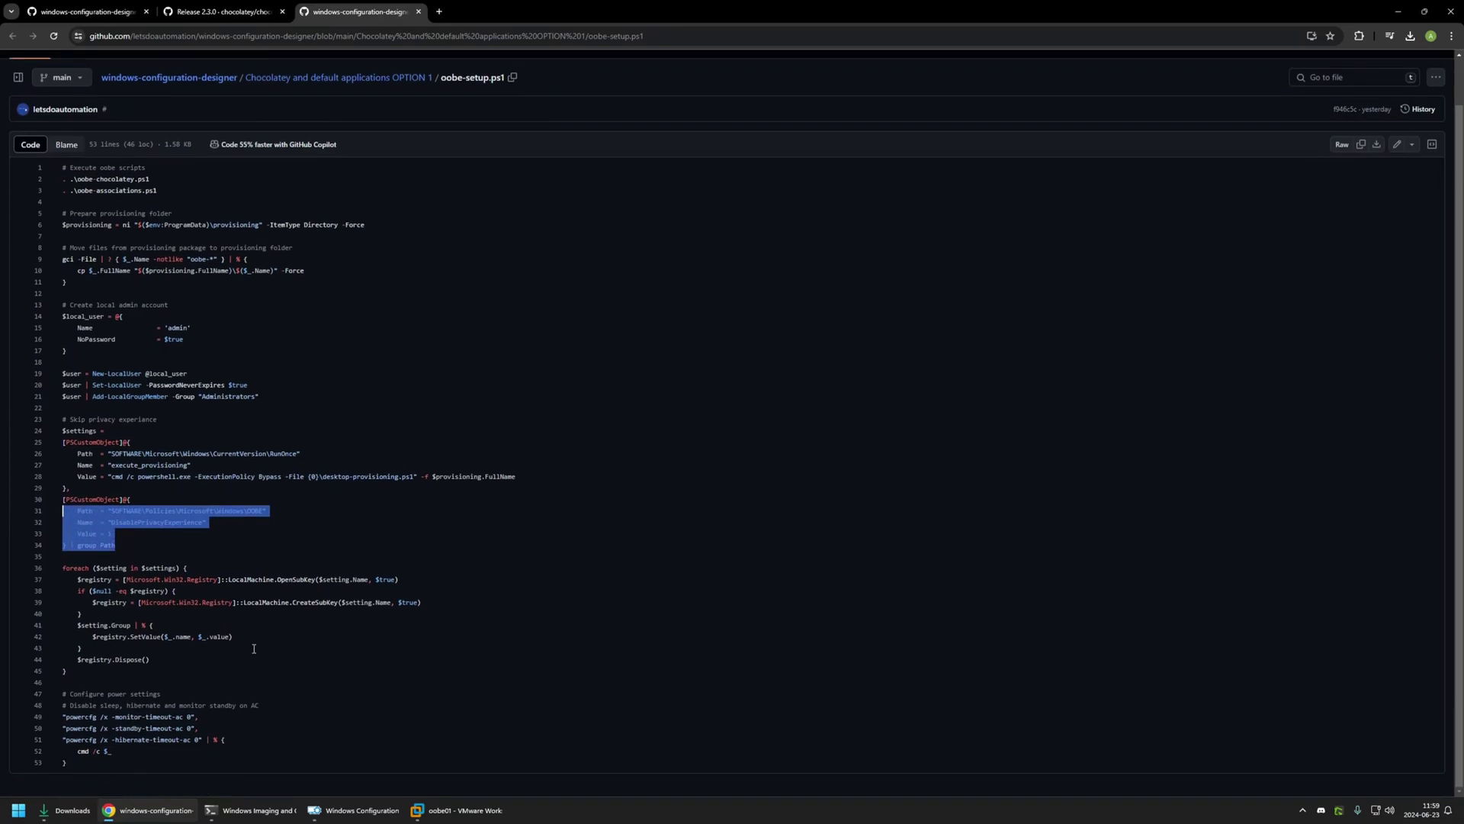
drag(91, 754, 46, 696)
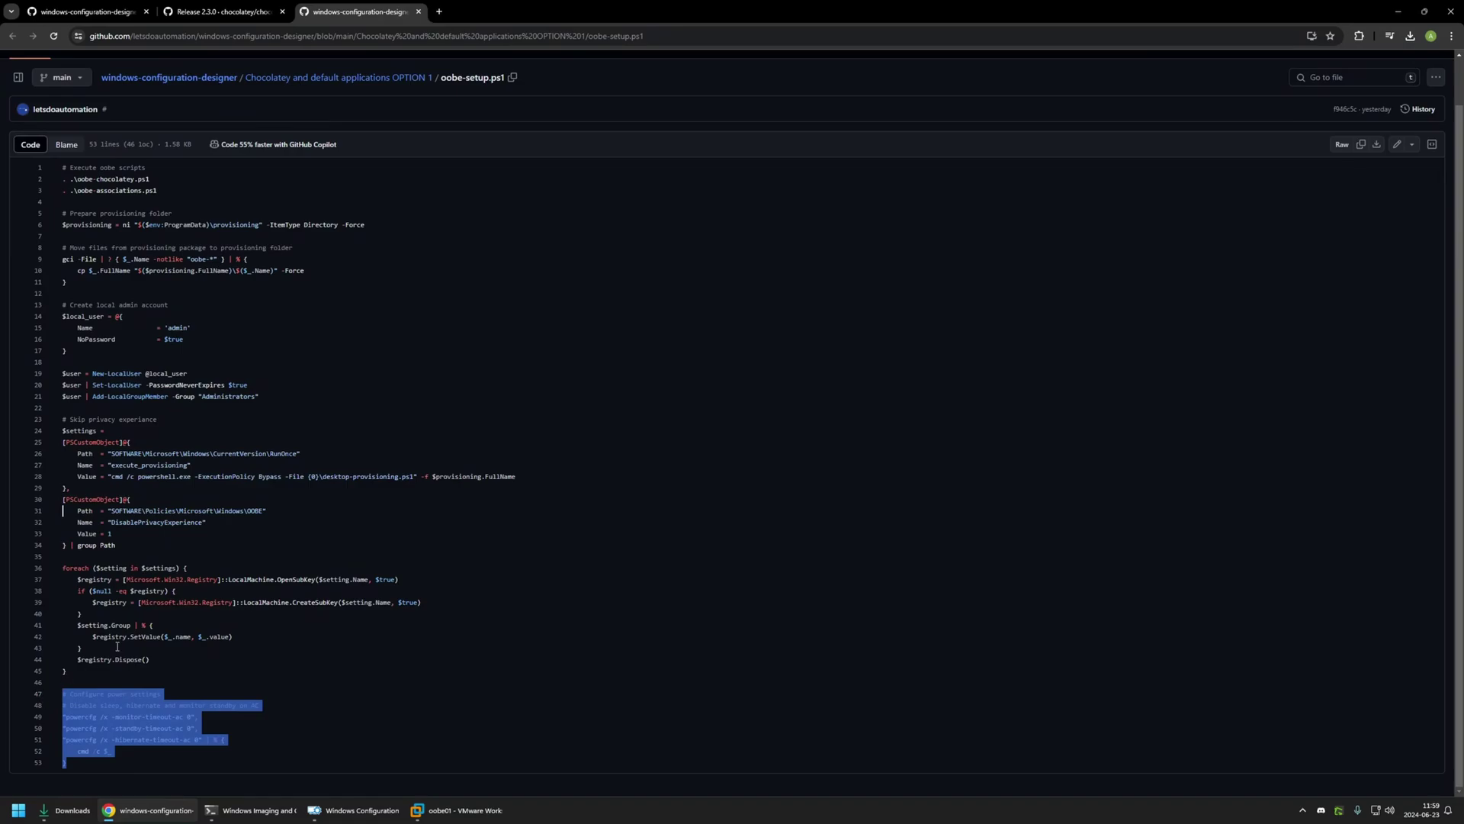
Step: Download the raw oobe-setup.ps1 file
scroll(122, 645, up, 1)
click(204, 421)
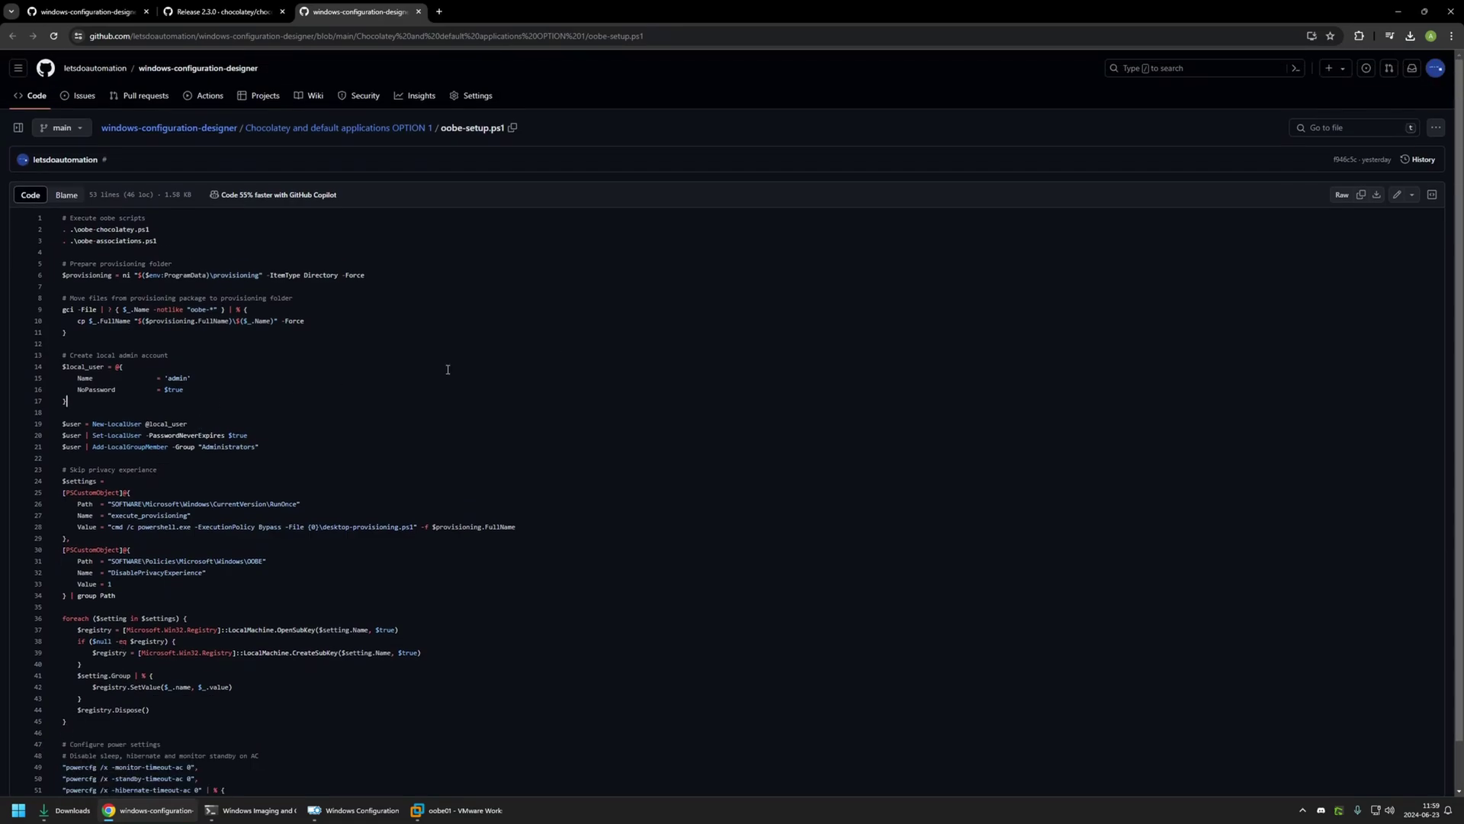
click(1375, 196)
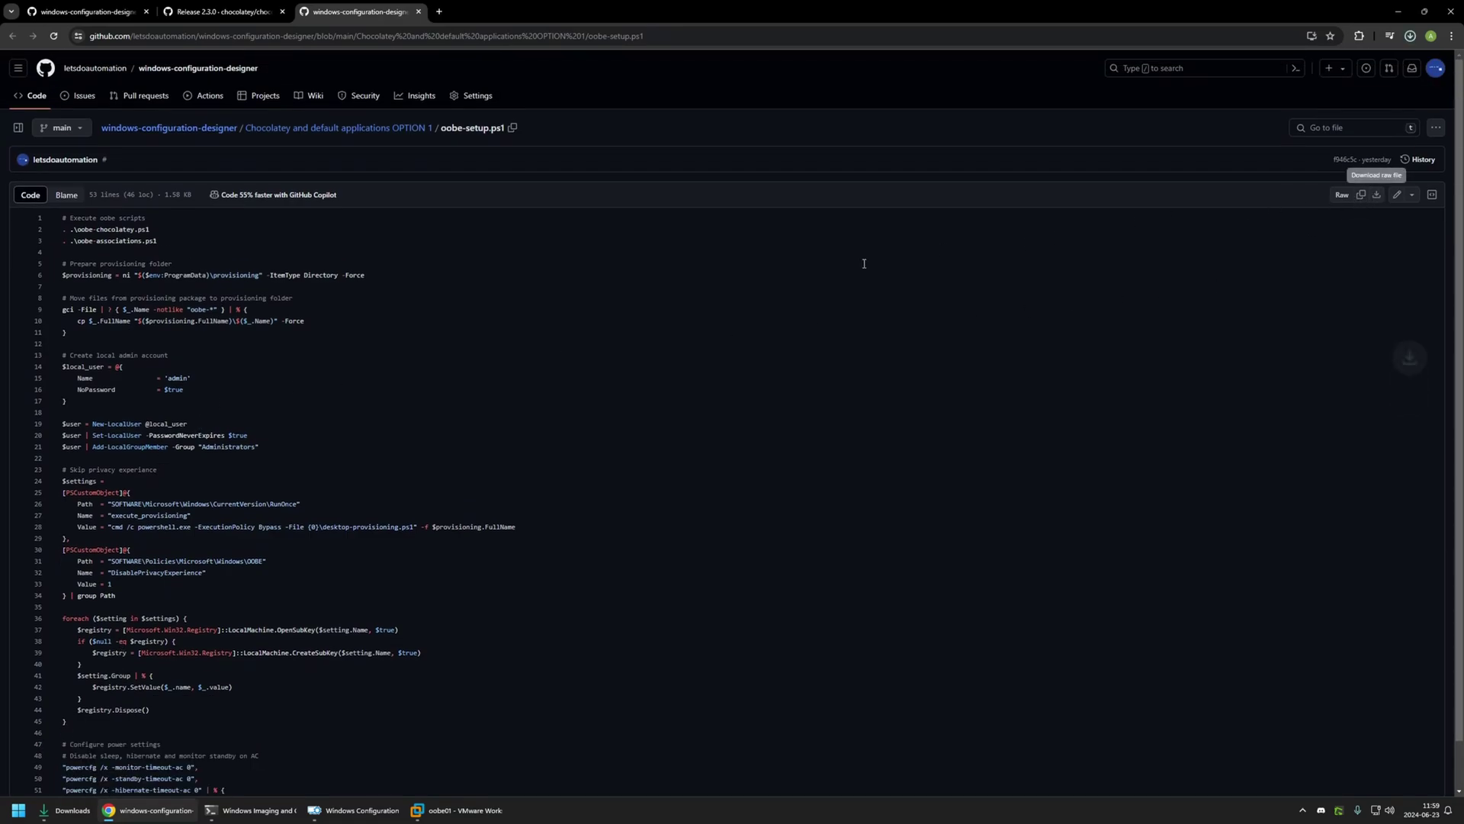
Step: Open oobe-chocolatey.ps1 from the repository's file list in a new browser tab
click(84, 12)
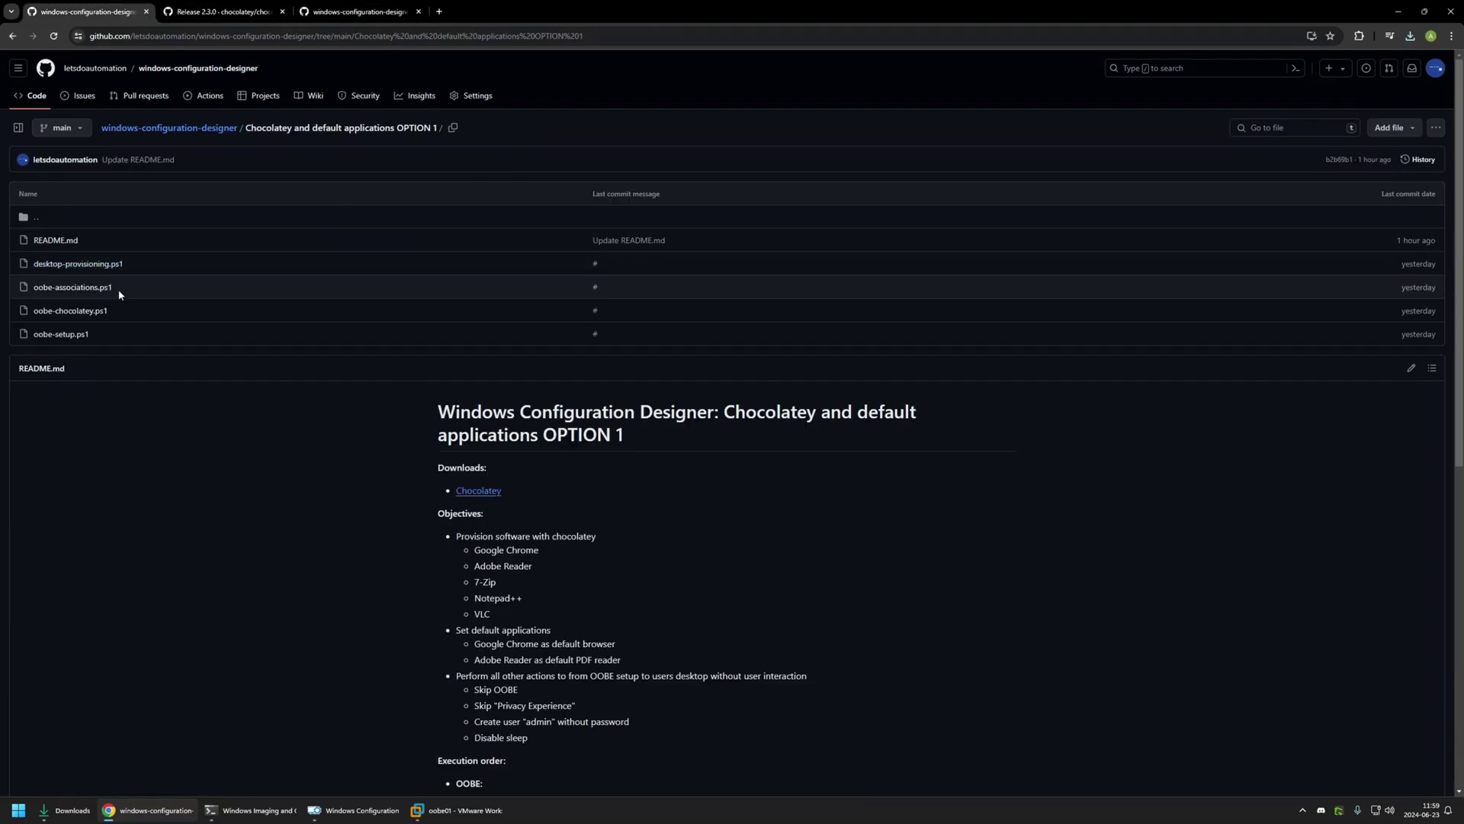
middle_click(95, 313)
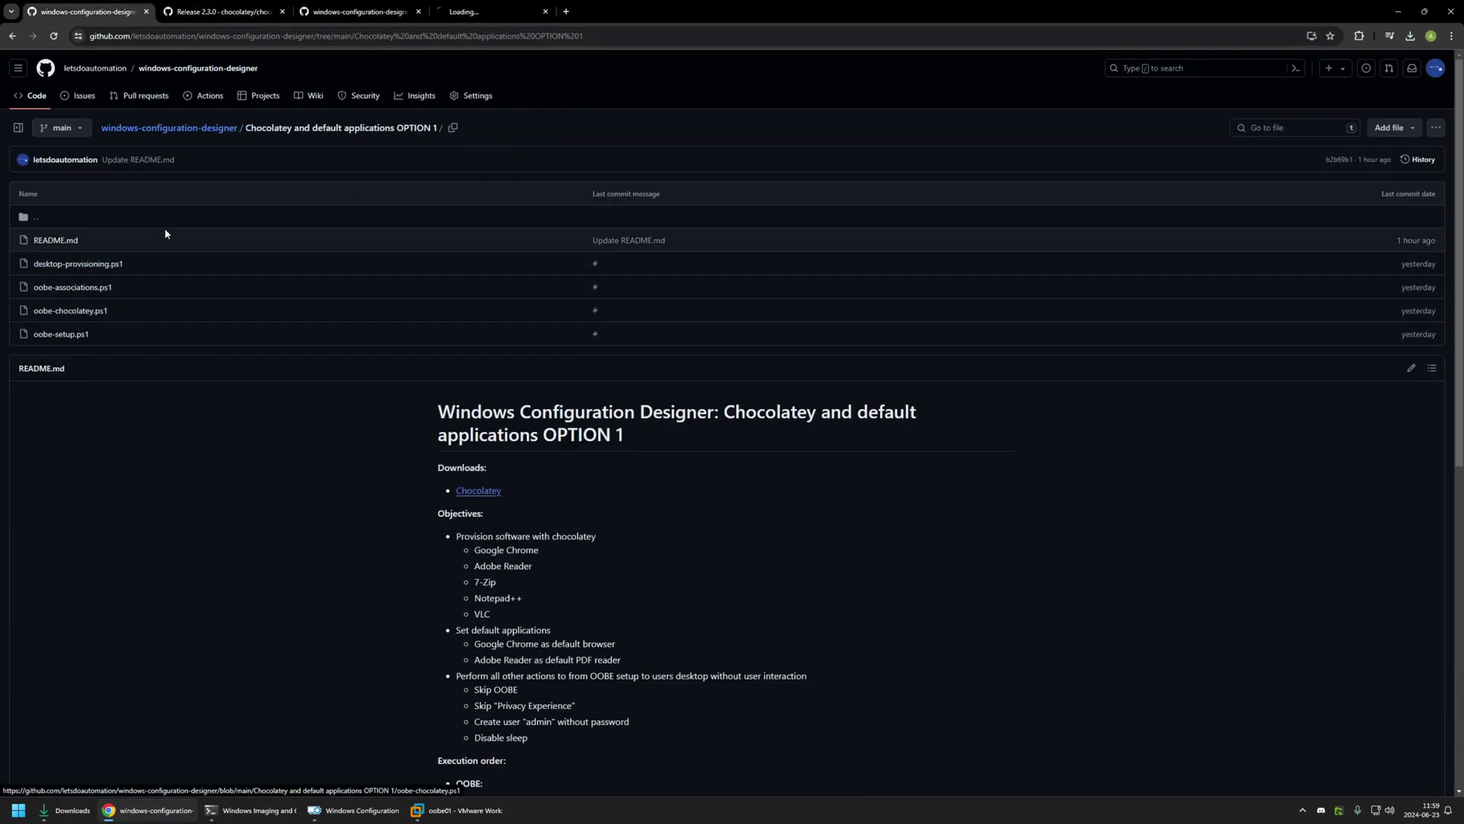
click(496, 11)
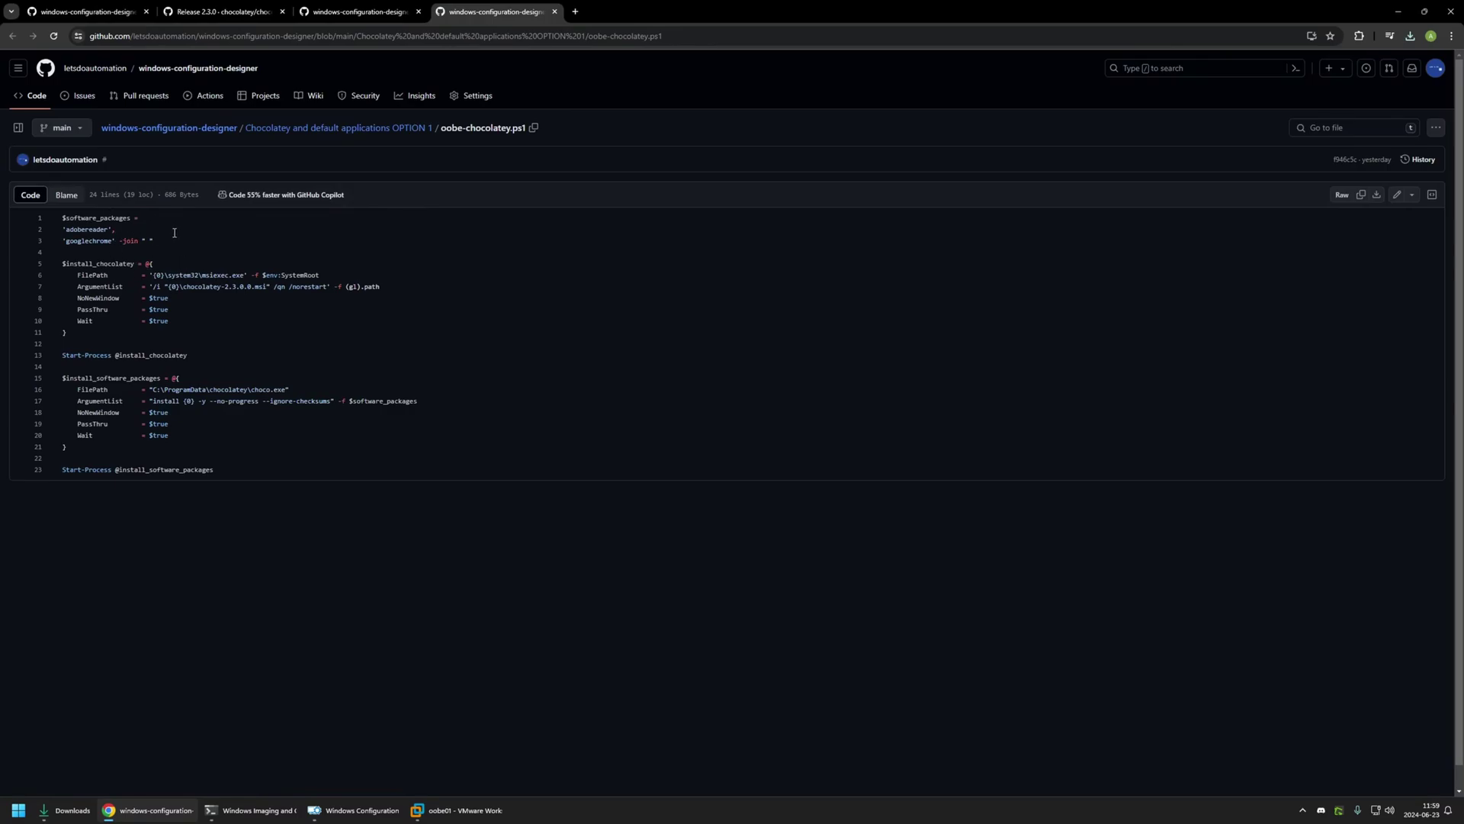
Step: Review the software package list and the Chocolatey install commands in oobe-chocolatey.ps1, and download the raw file
drag(160, 340, 52, 267)
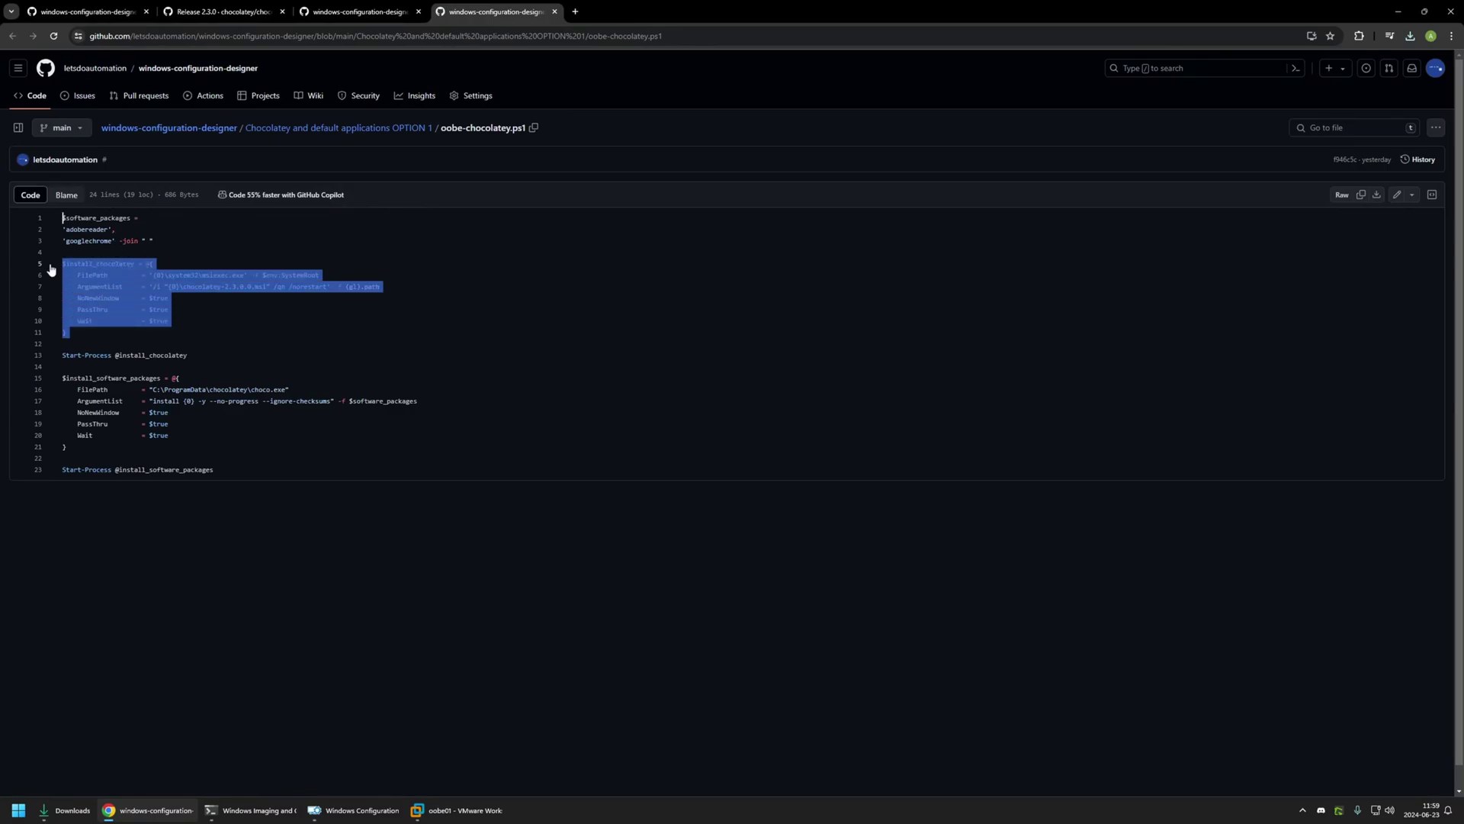
click(200, 340)
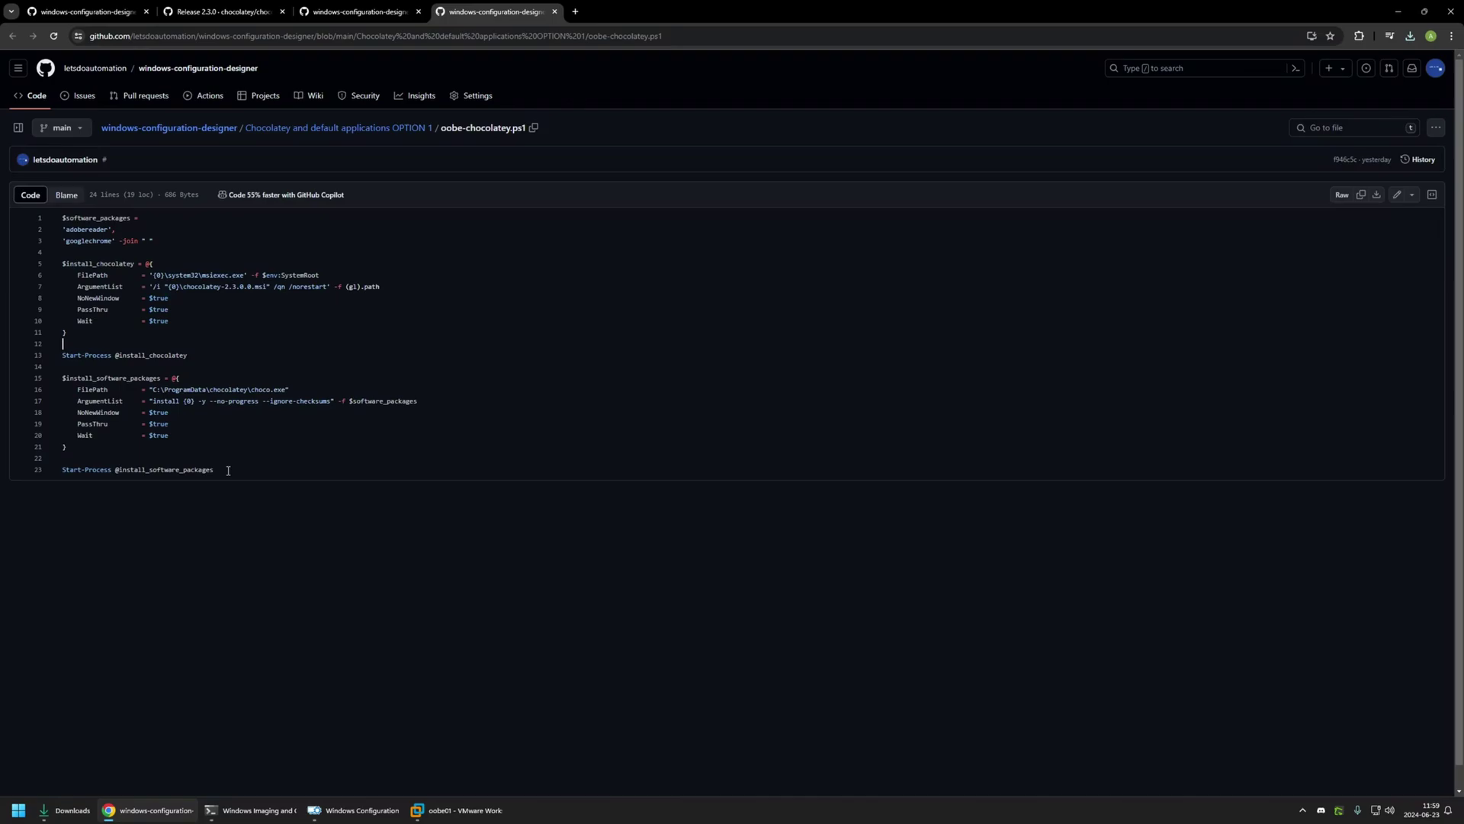
click(89, 229)
drag(69, 241, 105, 243)
drag(240, 480, 216, 342)
click(216, 343)
click(1377, 196)
Step: Open oobe-associations.ps1 from the repository's file list in a new browser tab and switch to it
click(84, 11)
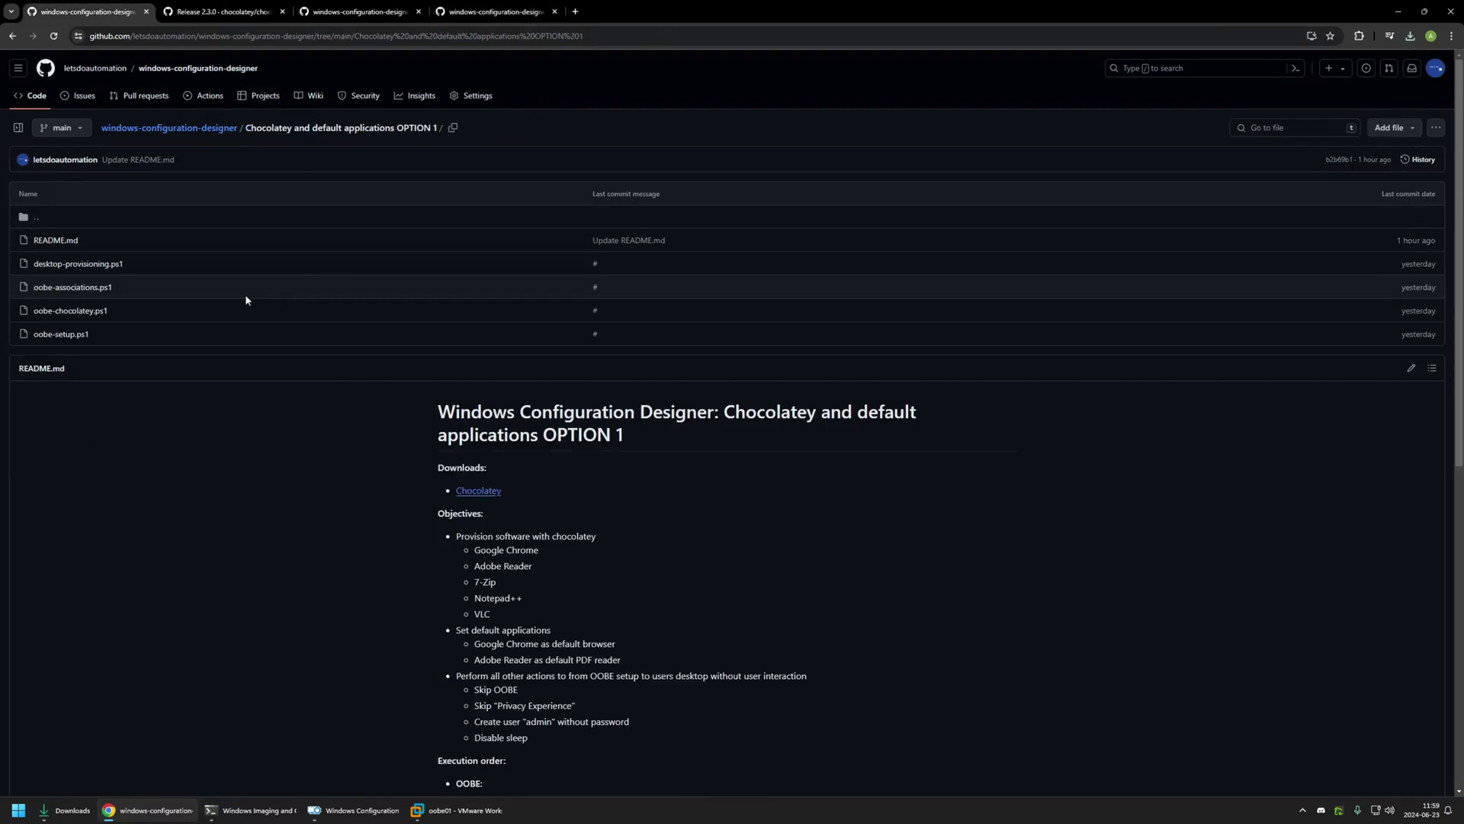
middle_click(98, 289)
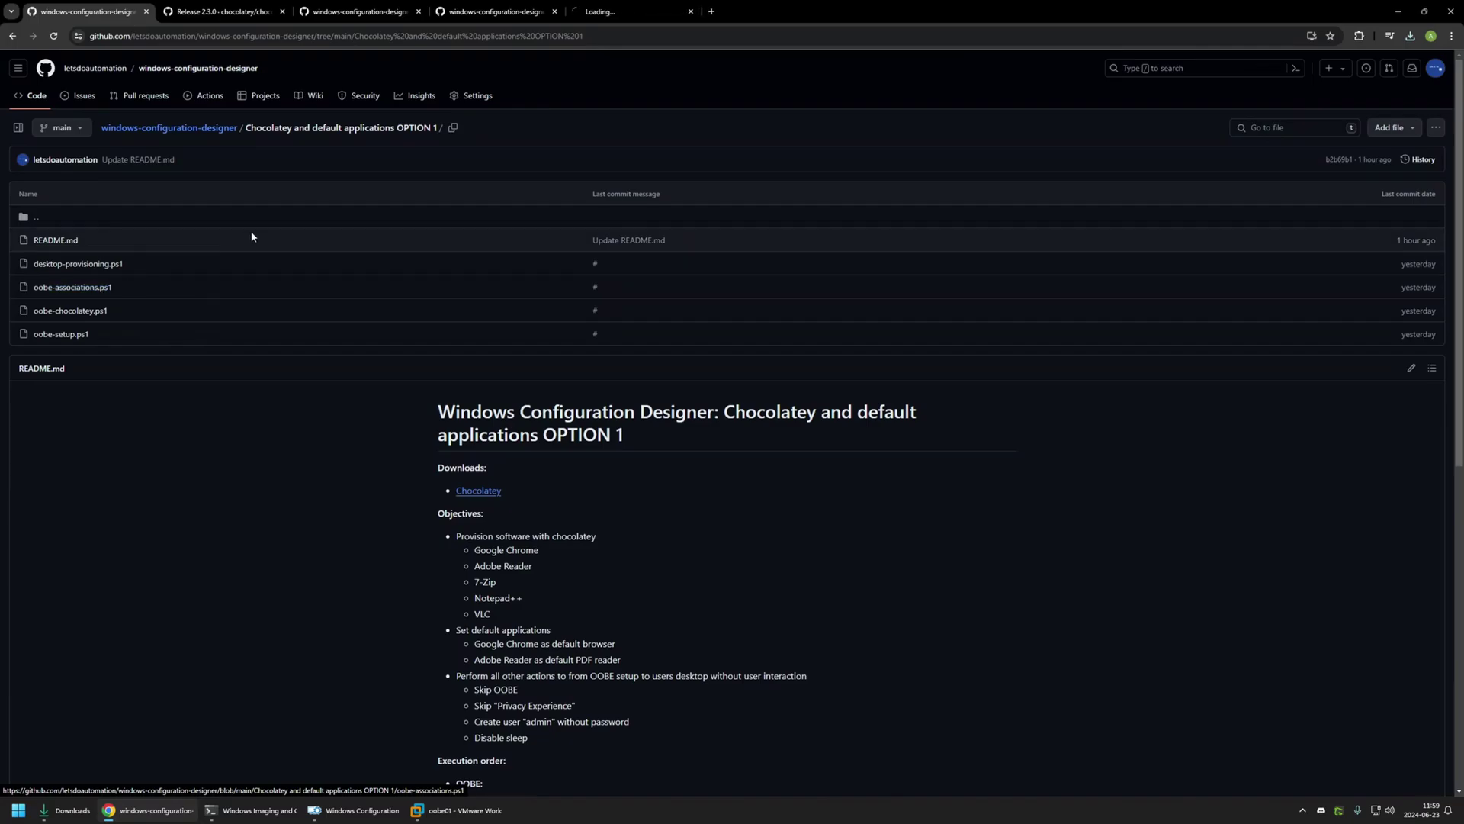
click(631, 11)
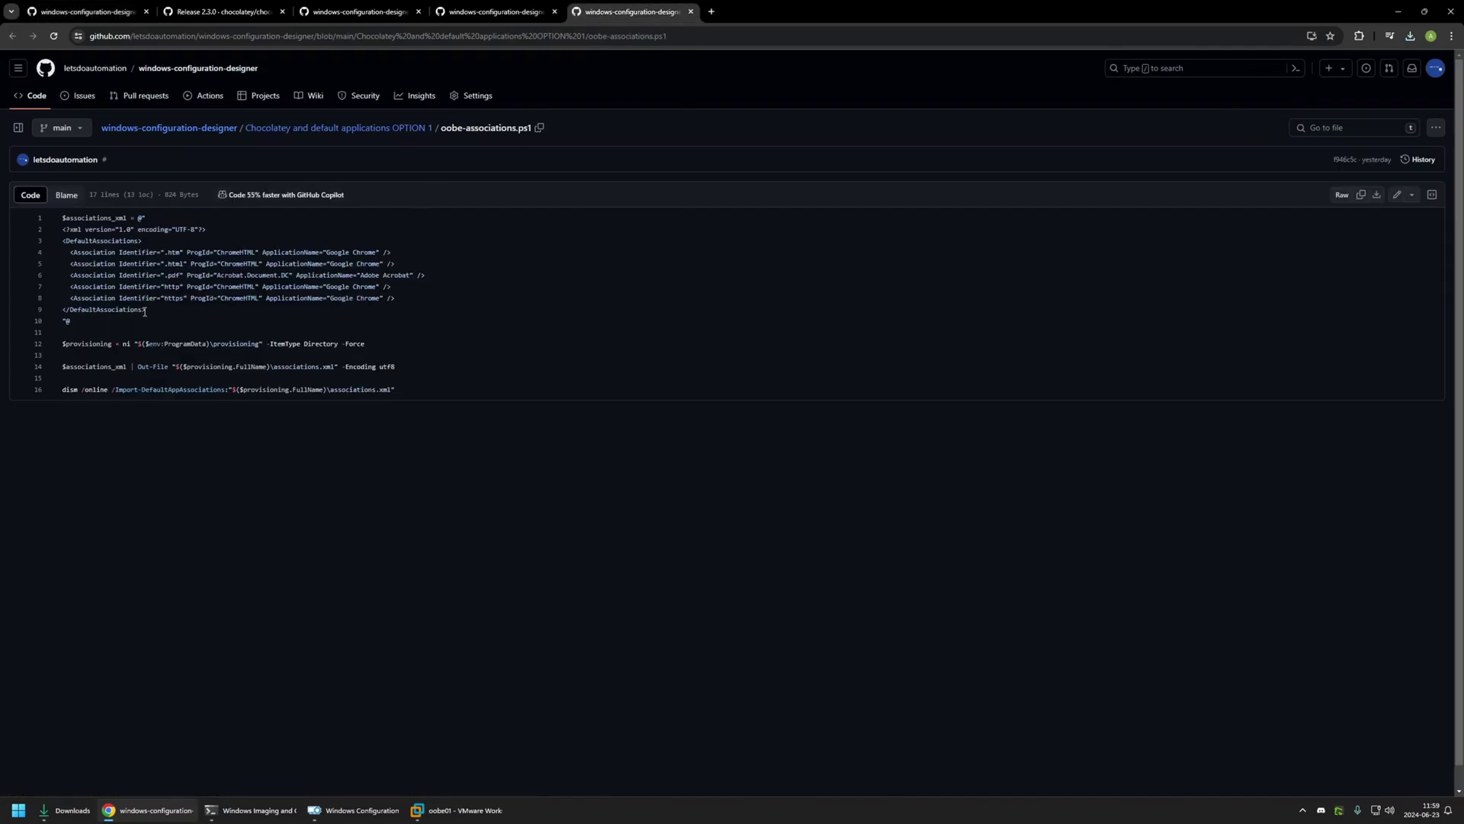
Step: Review the default application associations for Google Chrome and Adobe Acrobat in oobe-associations.ps1, and download the raw file
drag(145, 312, 62, 240)
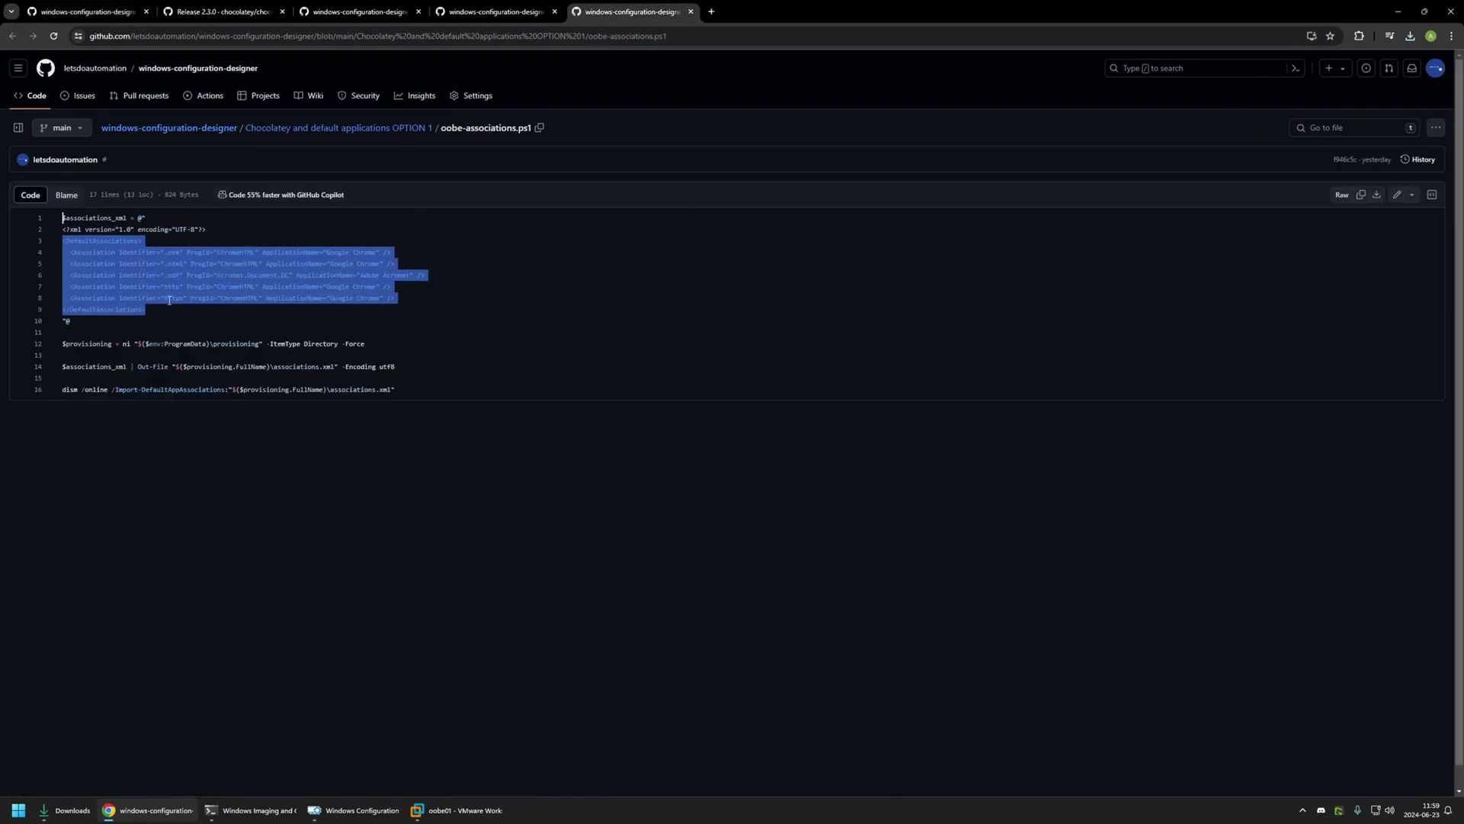
drag(214, 253, 271, 276)
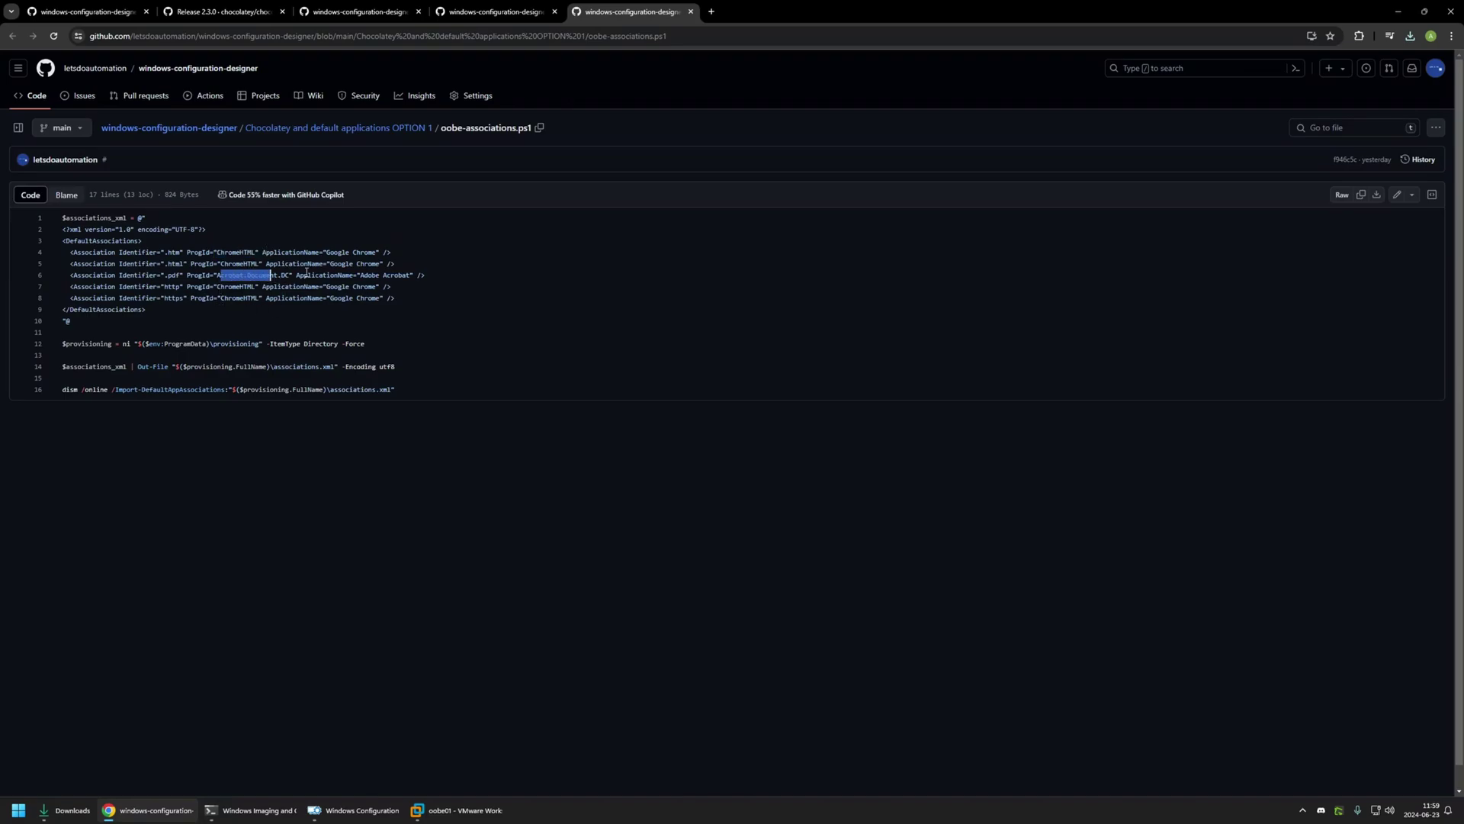
drag(362, 275, 392, 275)
click(1377, 195)
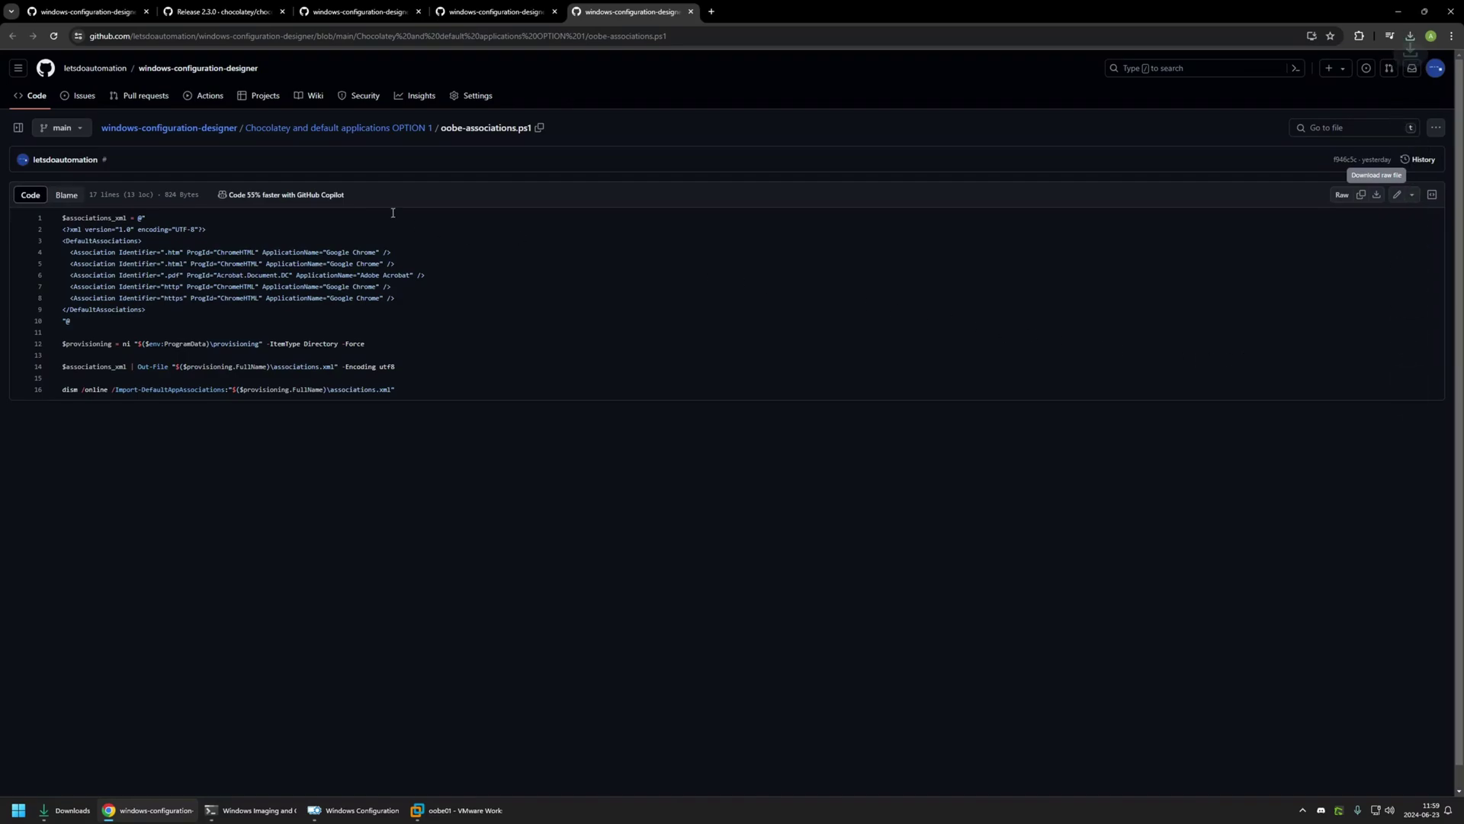
Step: Return to the repository's file list and open desktop-provisioning.ps1
click(99, 9)
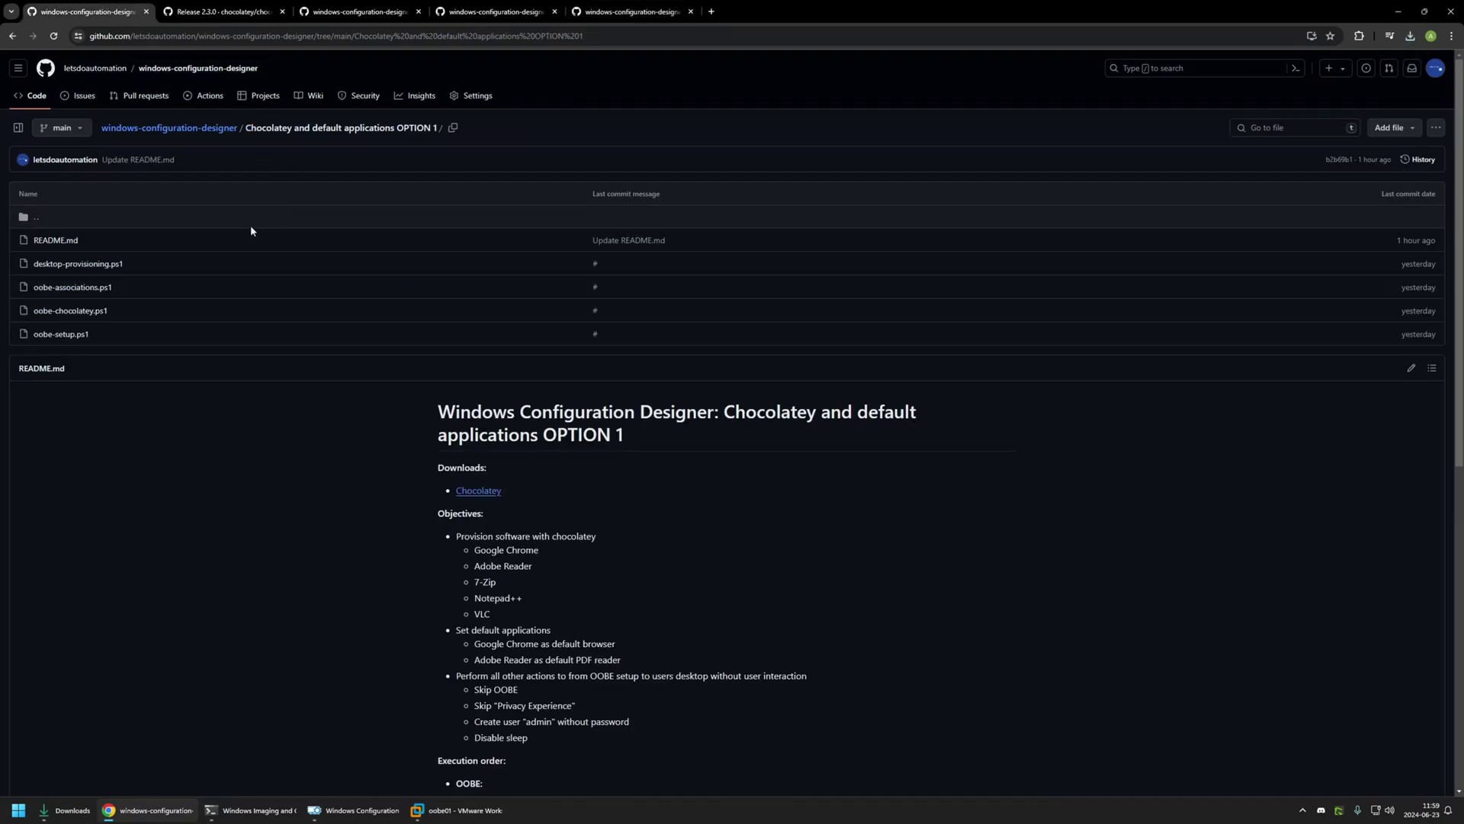
click(114, 264)
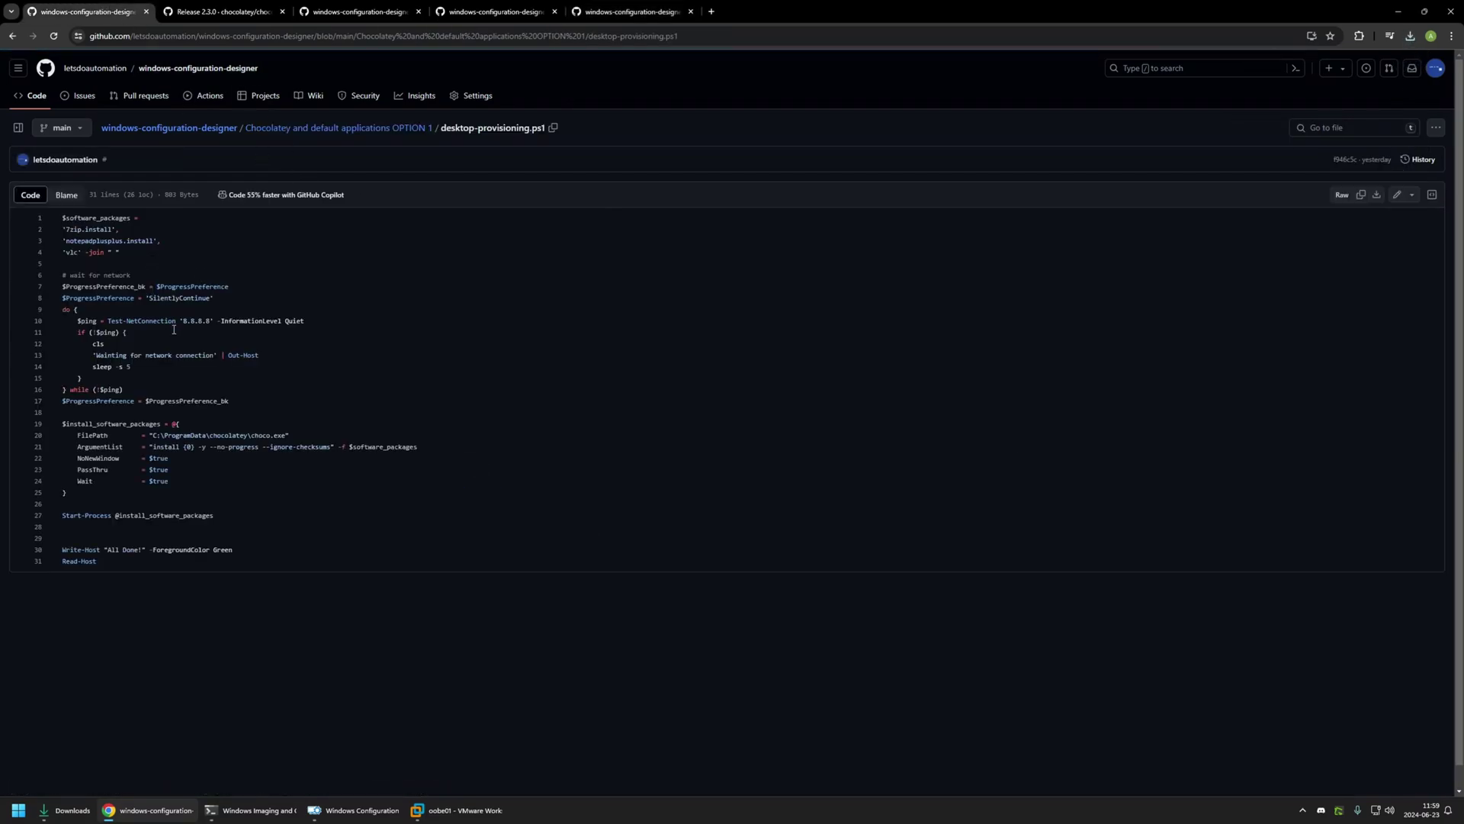
Step: Examine desktop-provisioning.ps1: the software package list, the network wait loop and the Chocolatey install command
click(155, 213)
mouse_move(134, 254)
mouse_down()
mouse_move(54, 230)
mouse_move(154, 240)
mouse_up()
double_click(73, 252)
drag(237, 397, 64, 282)
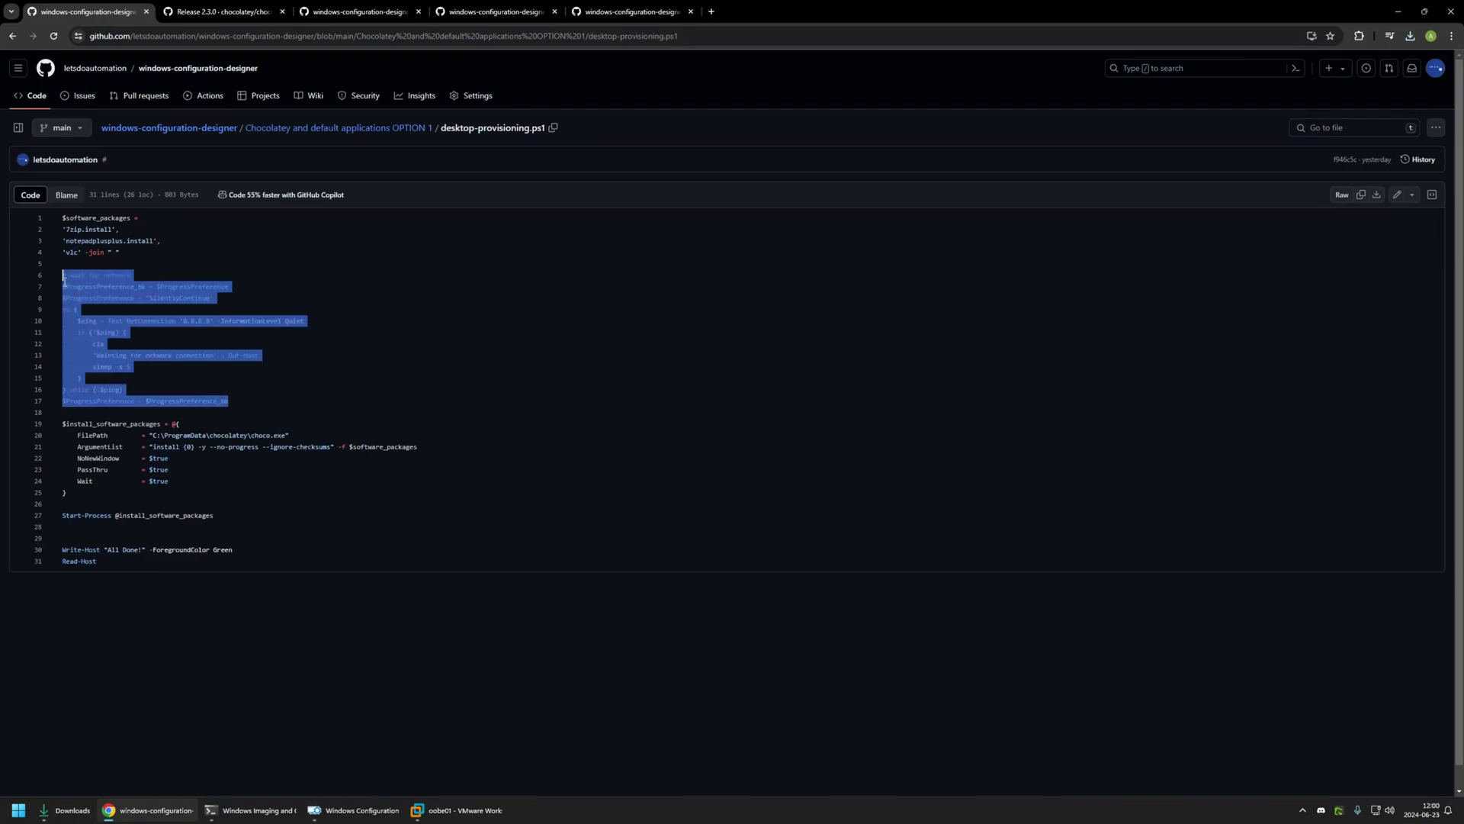
click(228, 517)
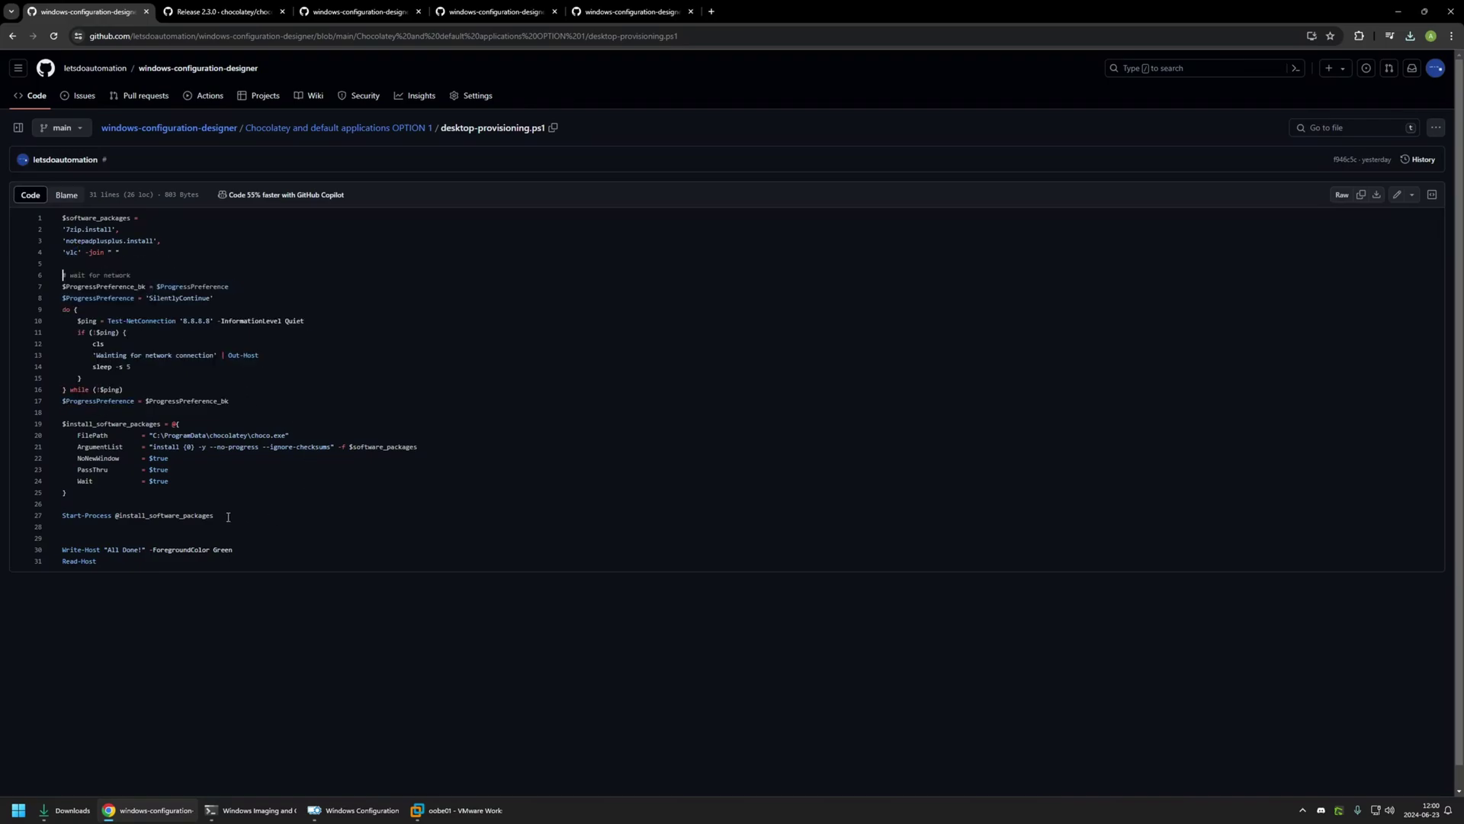
click(192, 318)
click(175, 320)
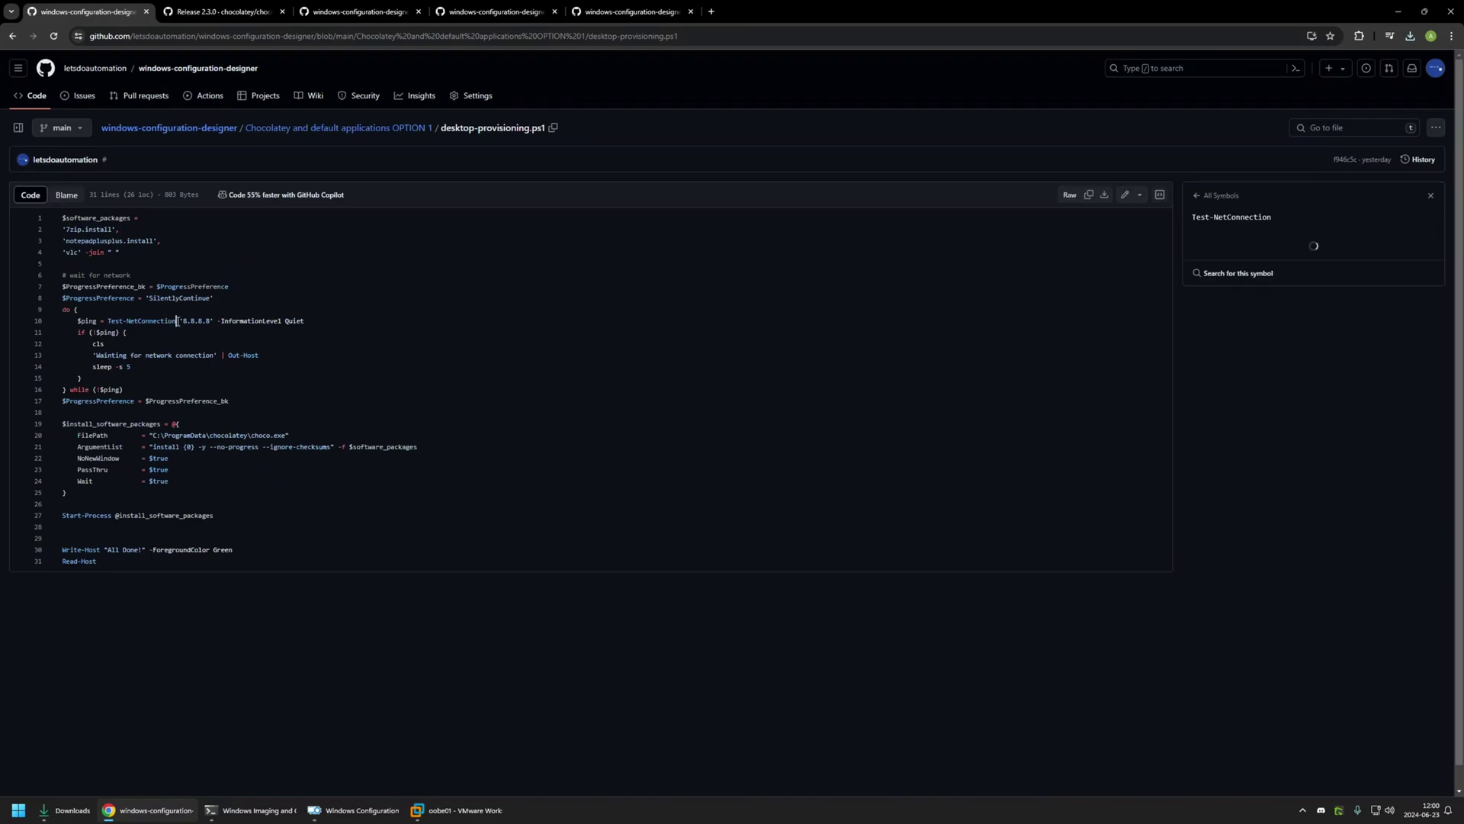
drag(180, 320, 208, 322)
drag(215, 516, 272, 436)
click(214, 447)
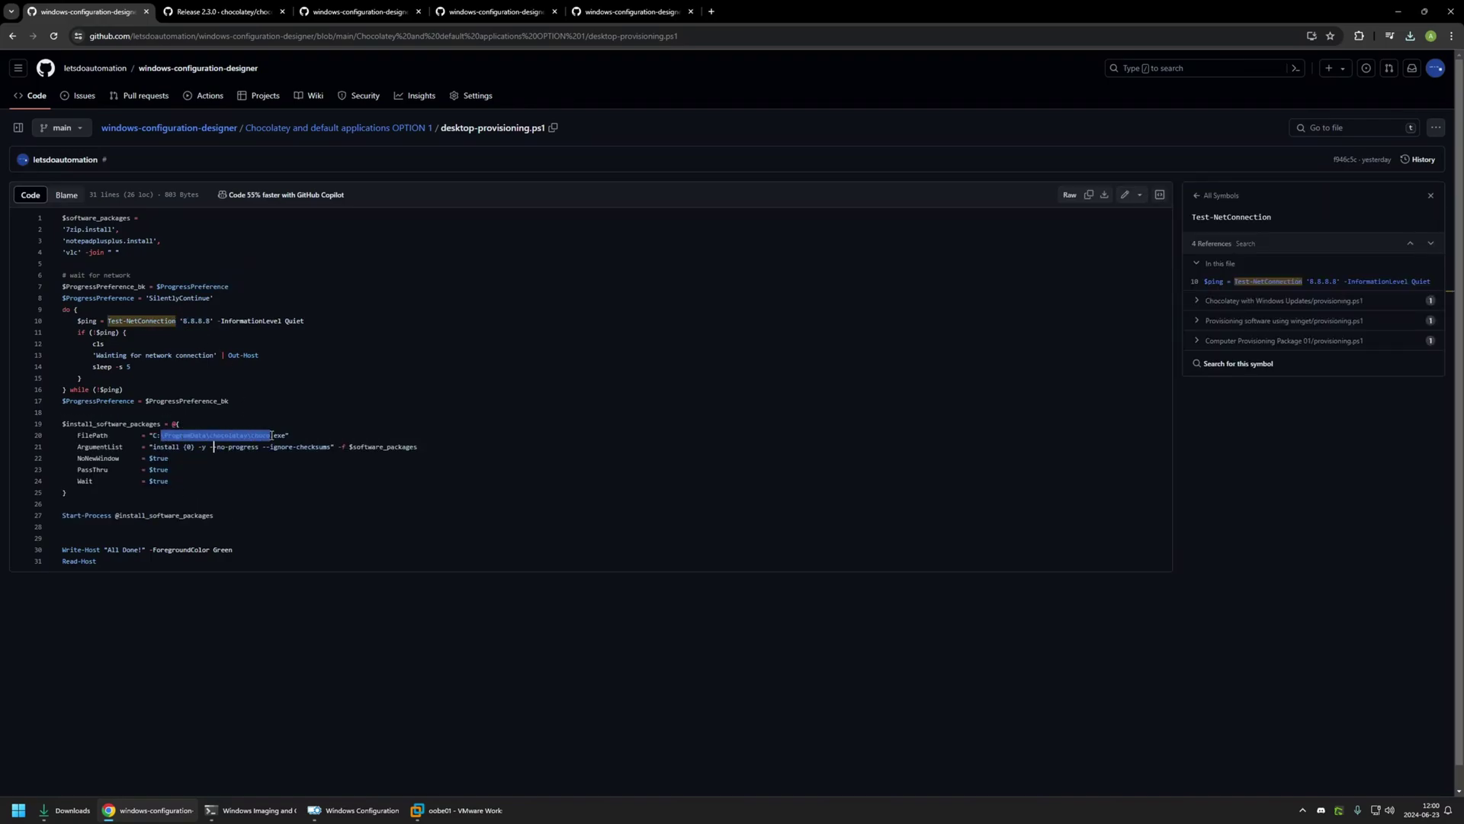
drag(114, 252, 61, 217)
click(232, 392)
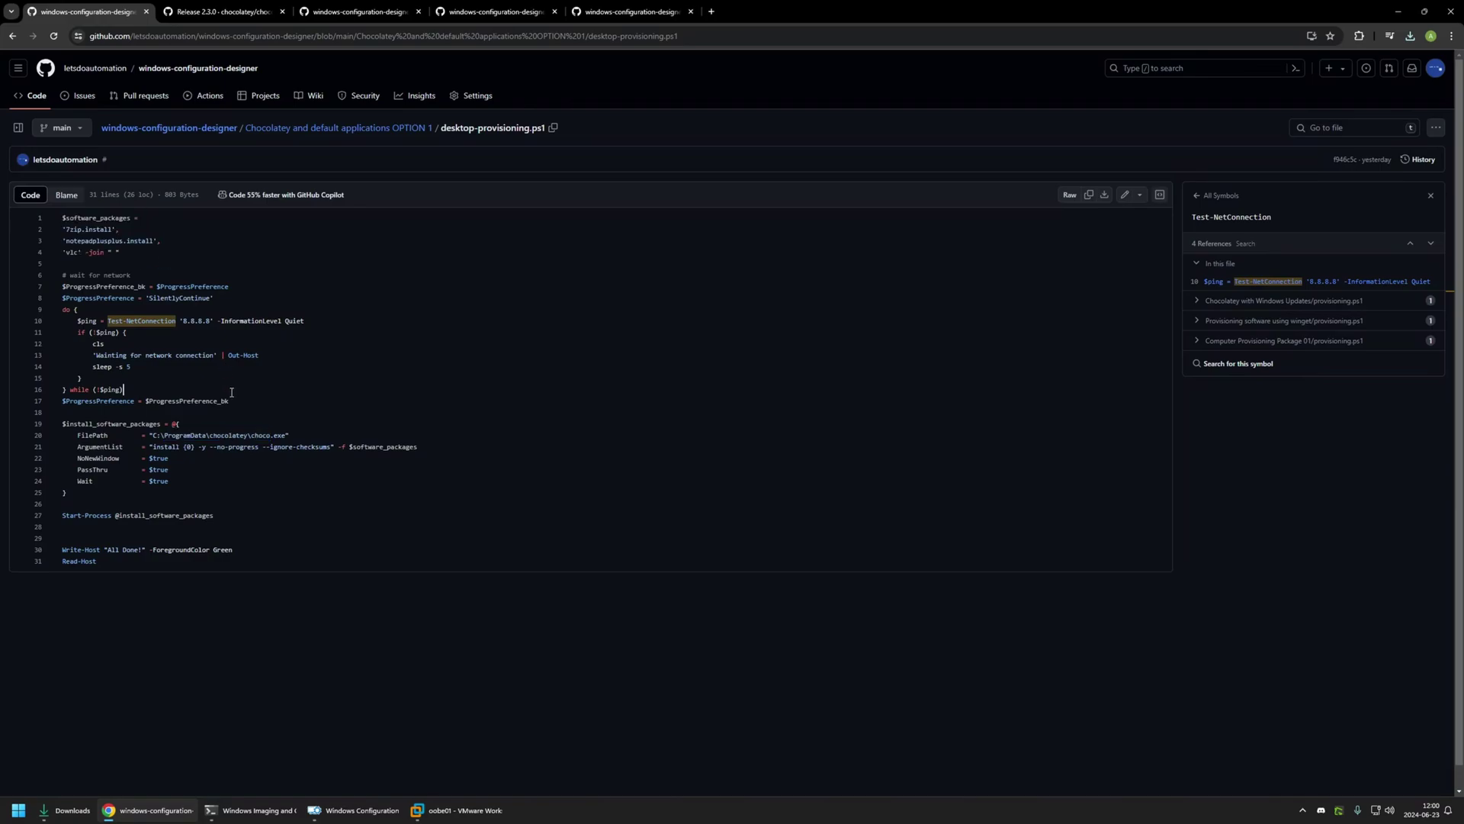
Step: Download the raw desktop-provisioning.ps1 file and check the Chocolatey installer and the scripts in the Downloads folder
click(1104, 194)
click(67, 810)
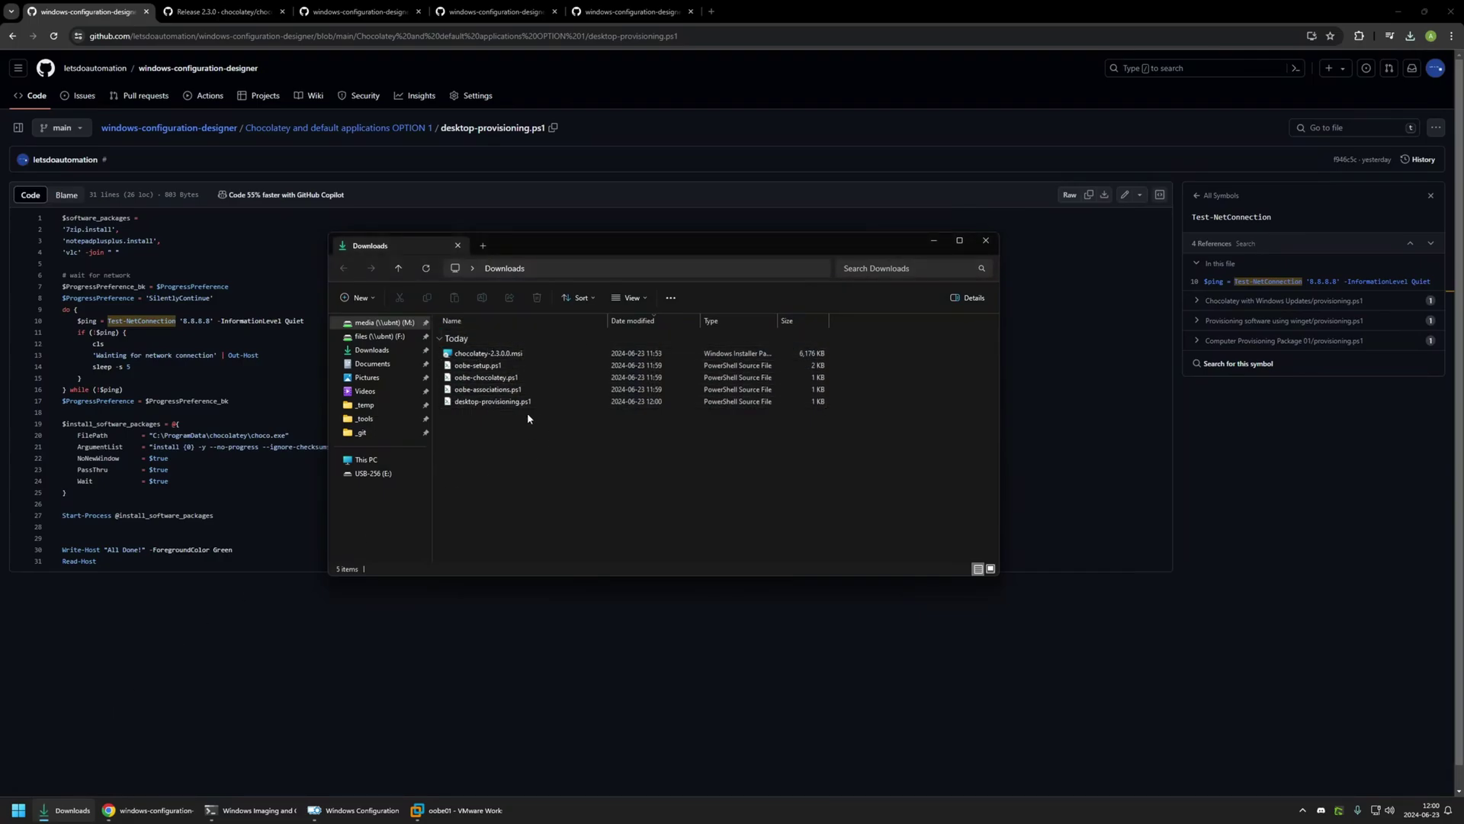
click(496, 354)
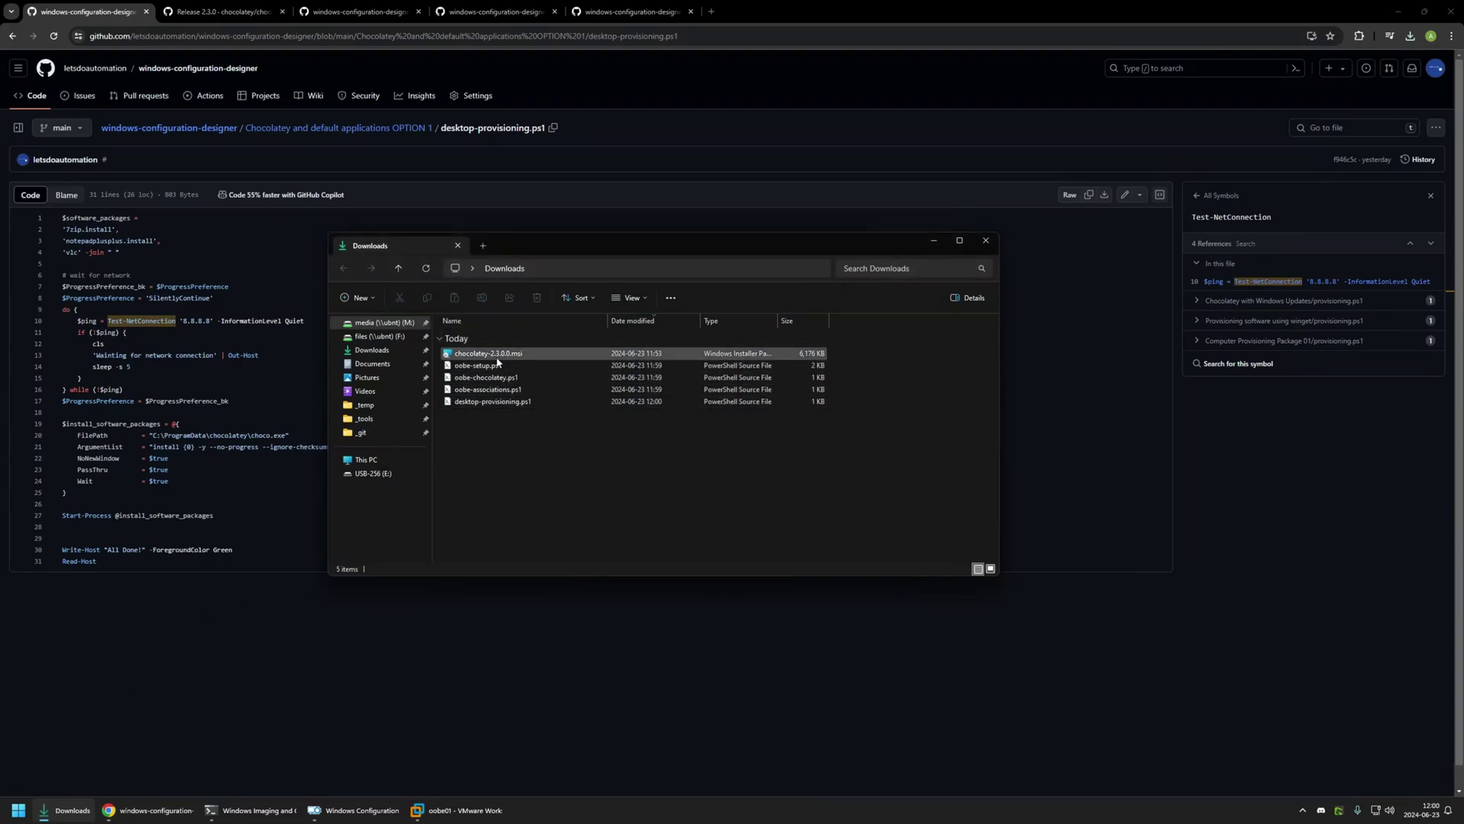
drag(534, 366, 470, 416)
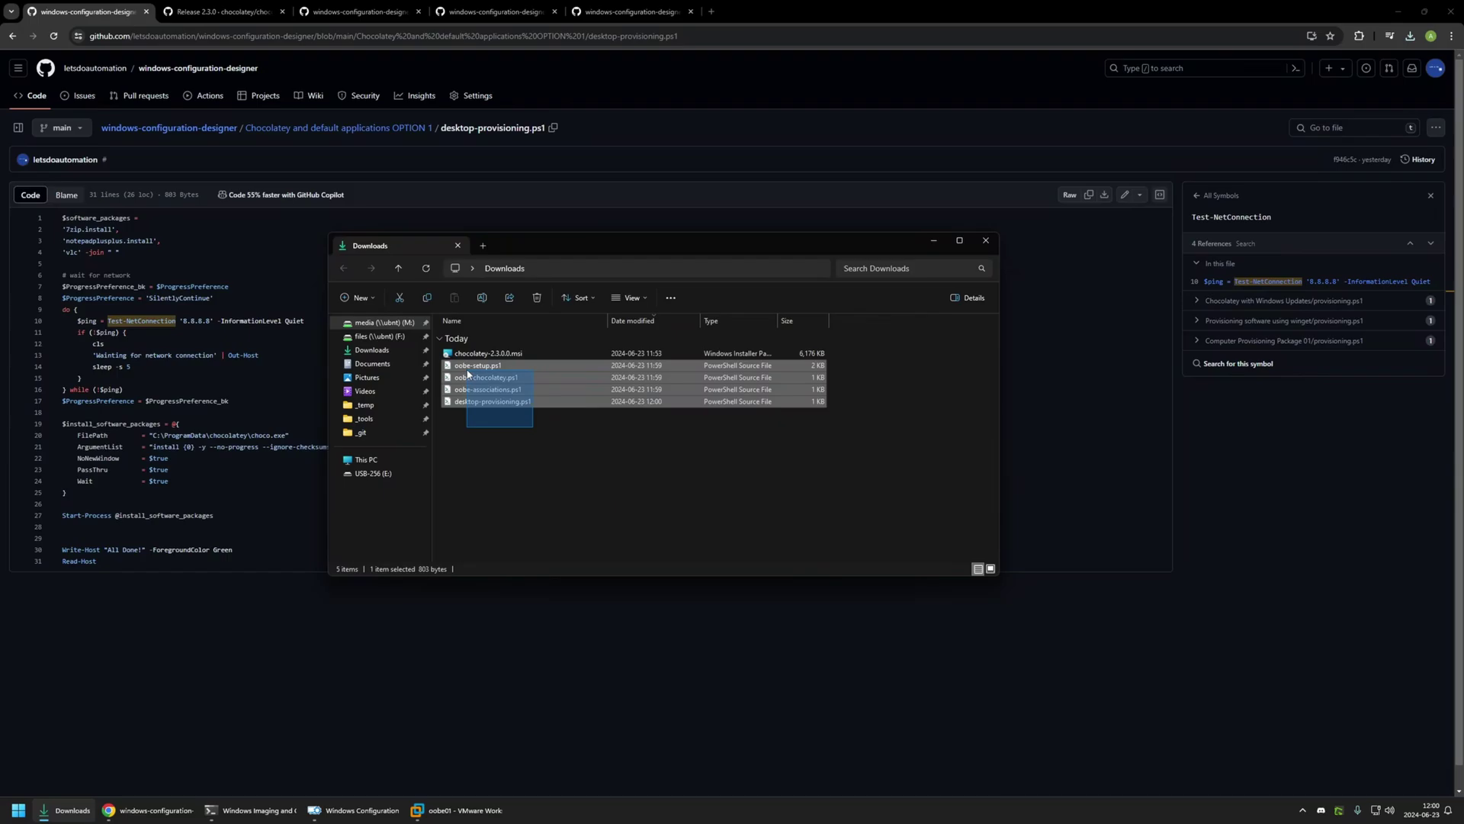
click(472, 420)
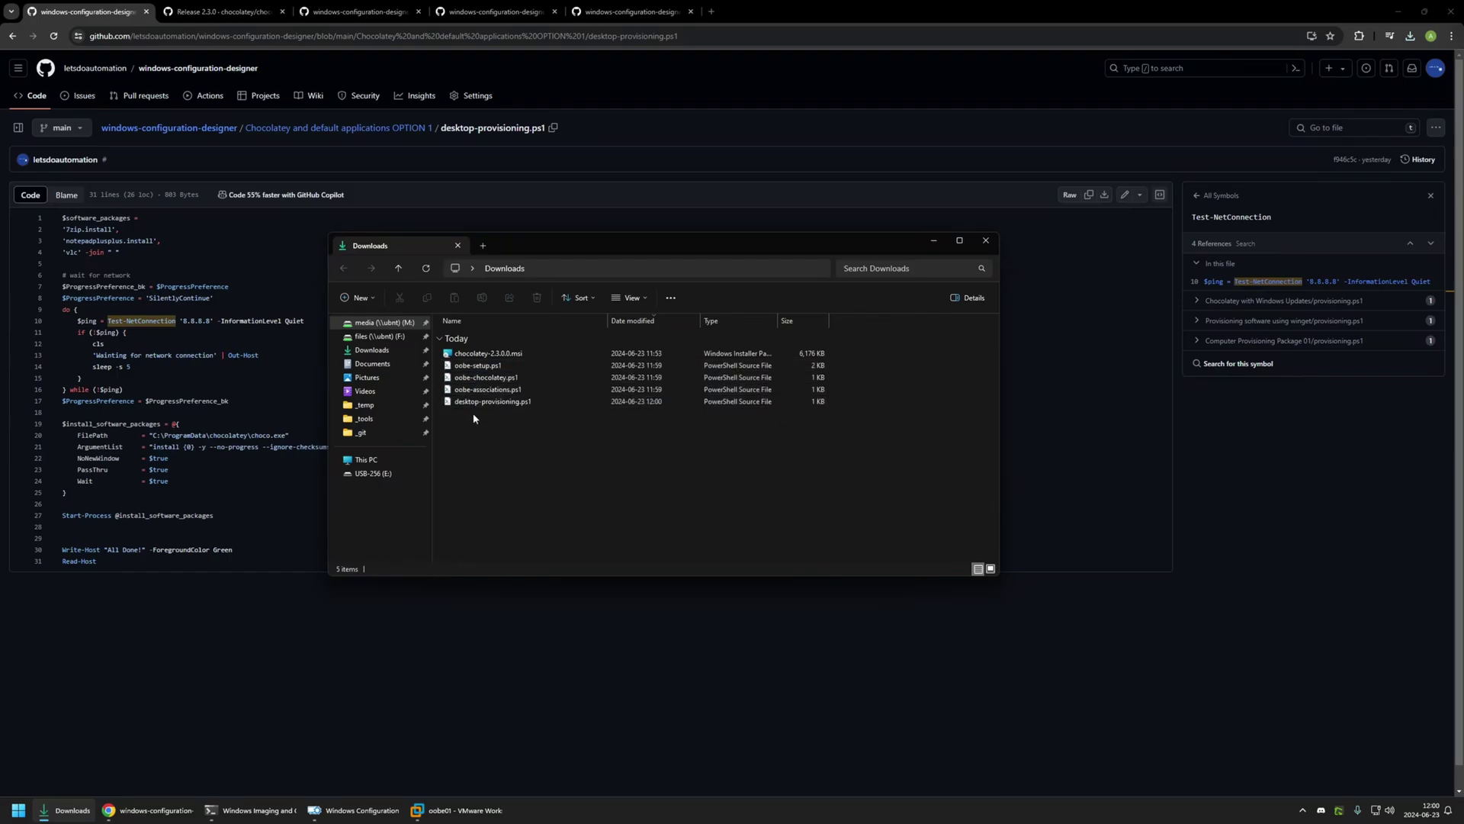
drag(515, 418, 465, 385)
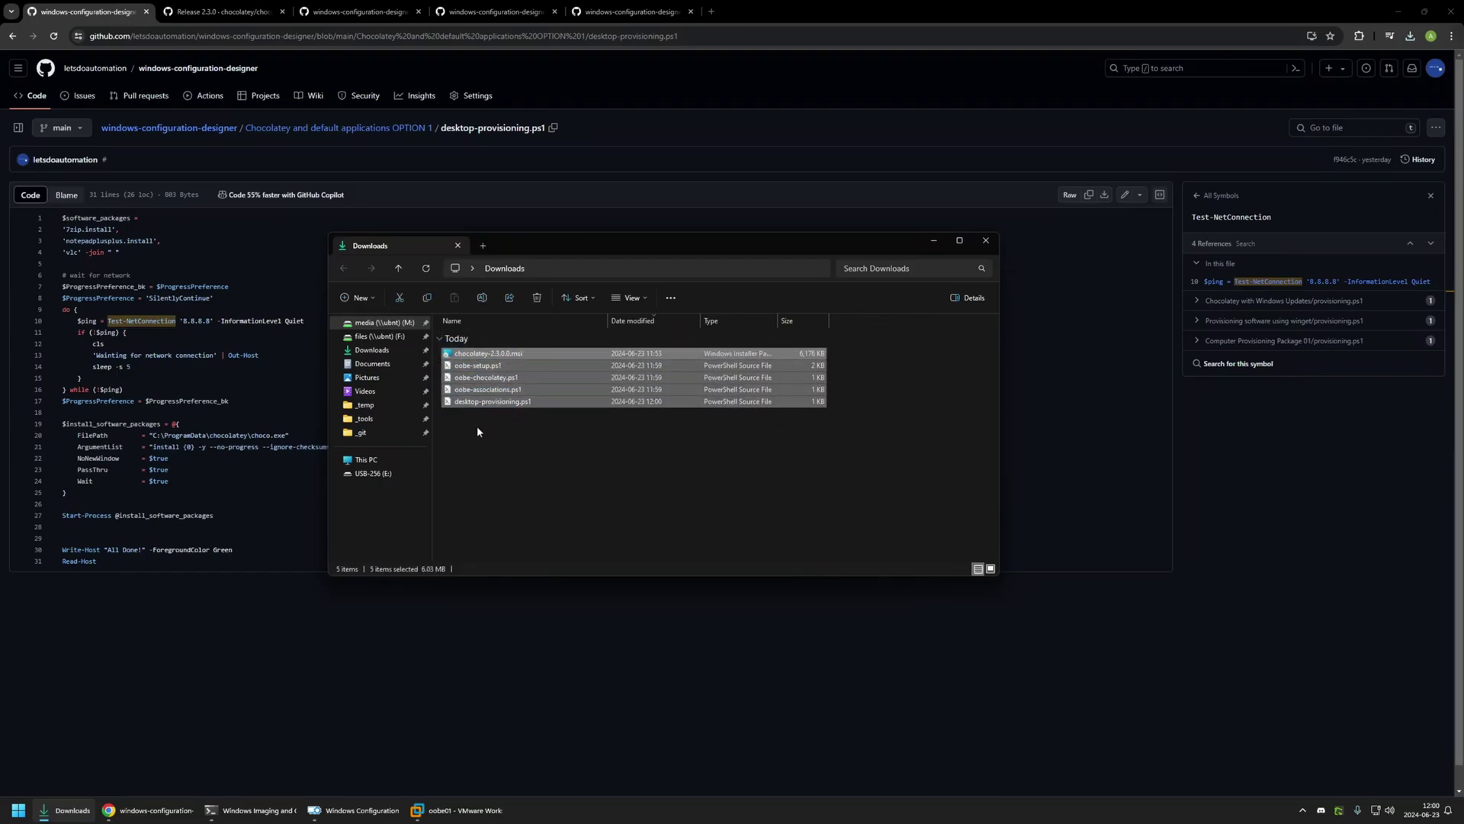
click(478, 425)
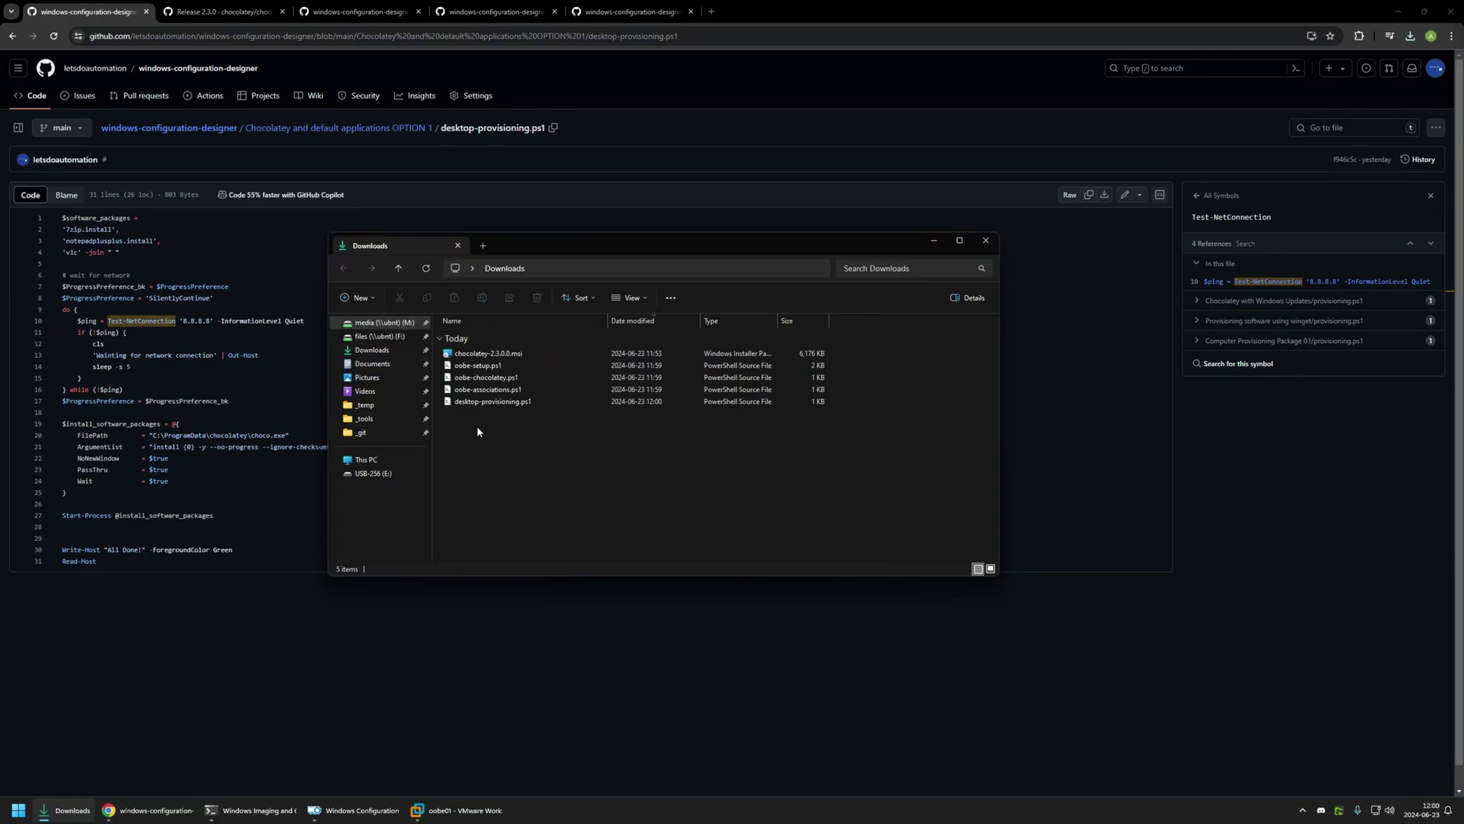
Step: Switch to Windows Configuration Designer and create a project named "package" for all Windows desktop editions, without importing a provisioning package
click(354, 810)
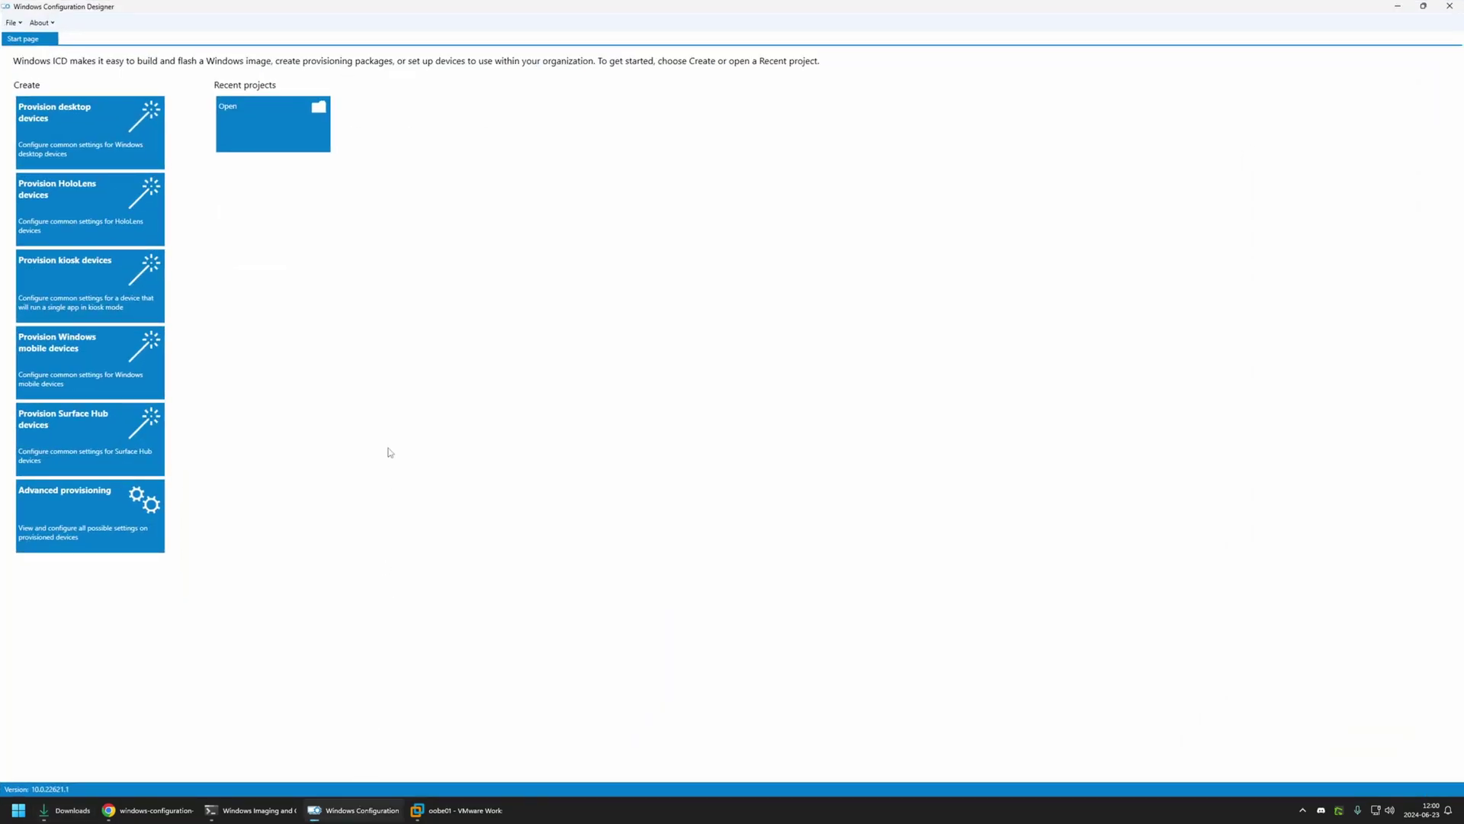
click(13, 22)
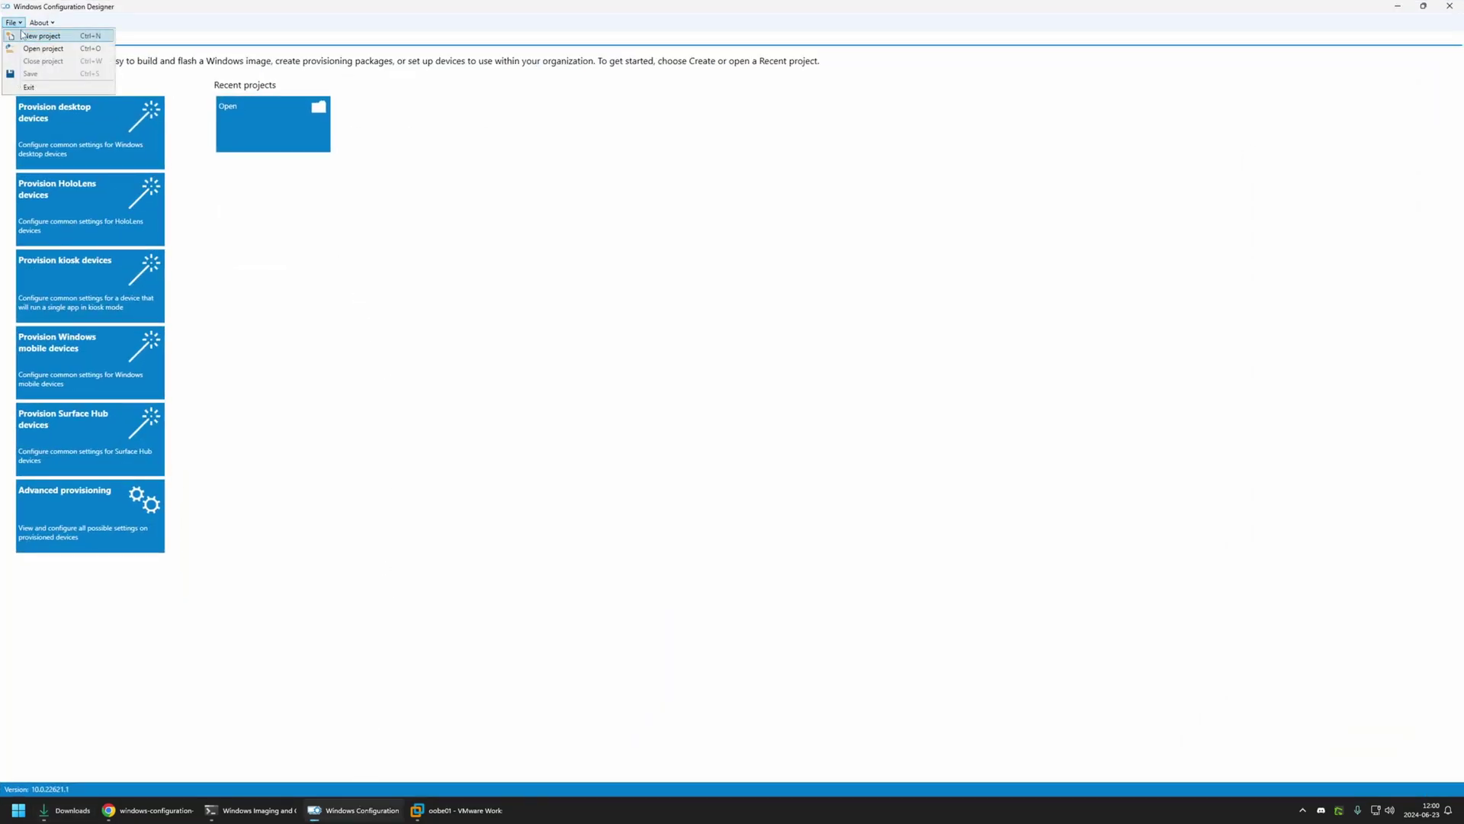
click(34, 34)
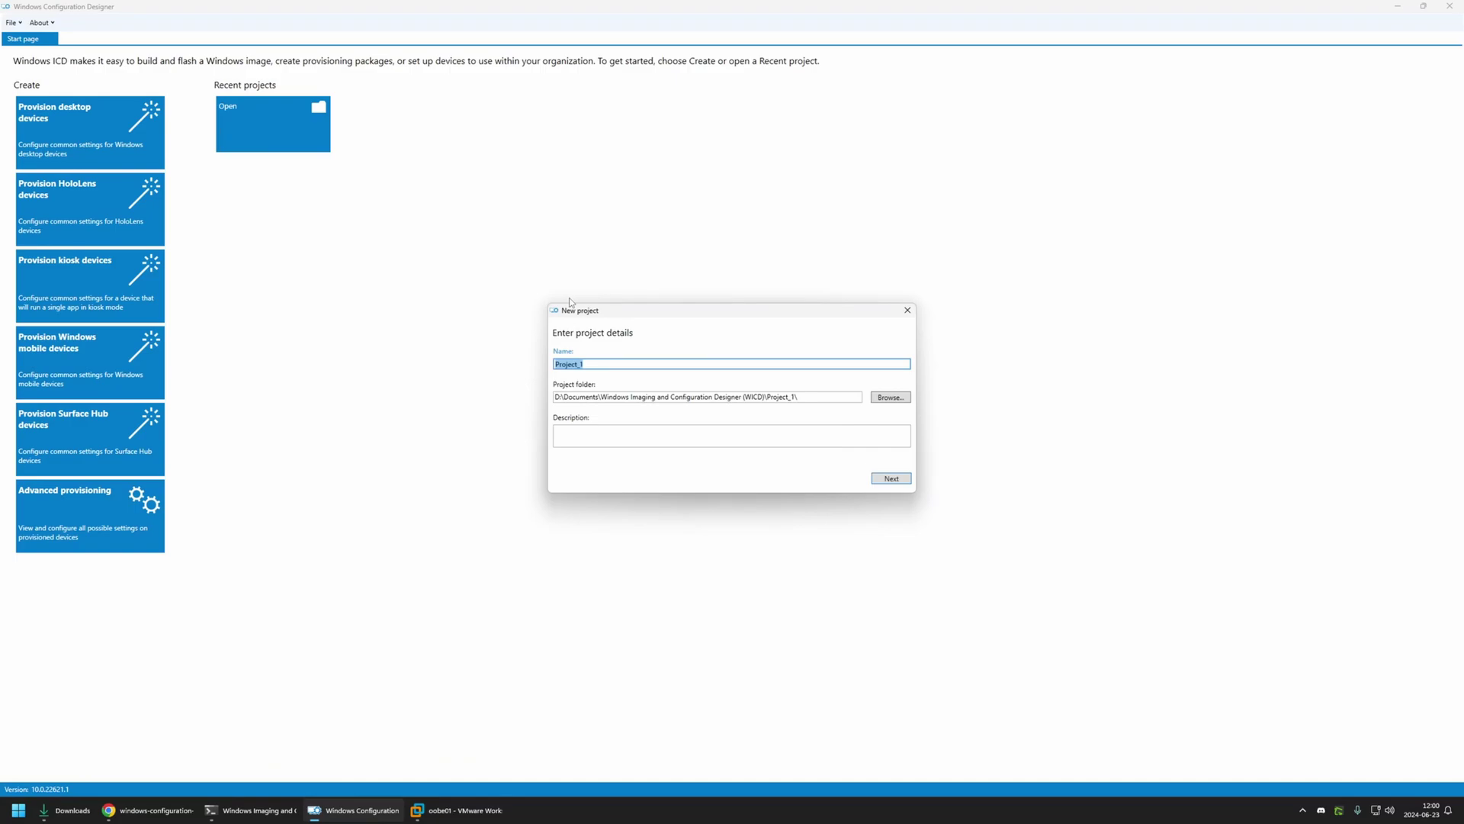
text(package)
click(899, 480)
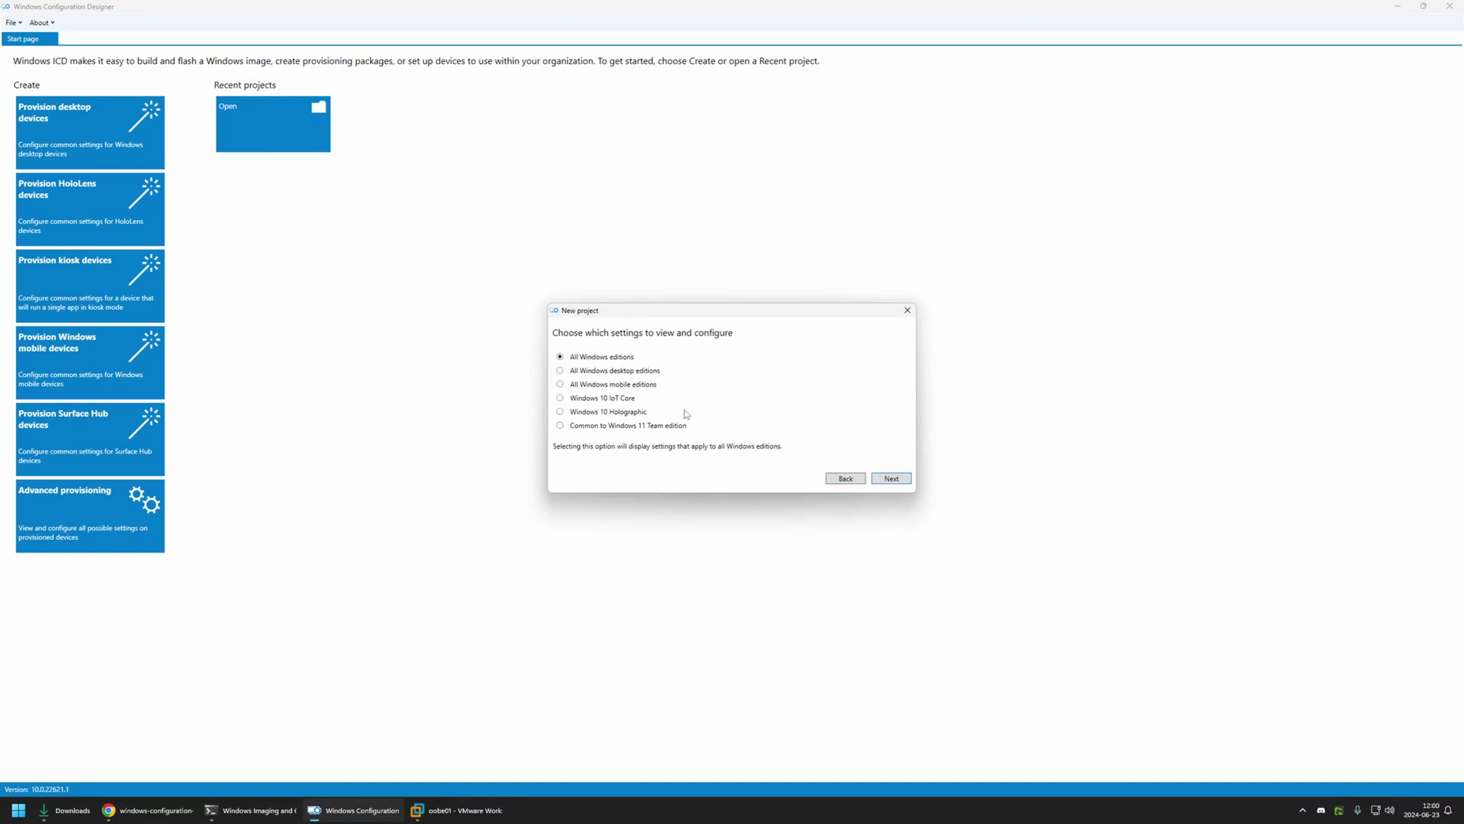
click(601, 372)
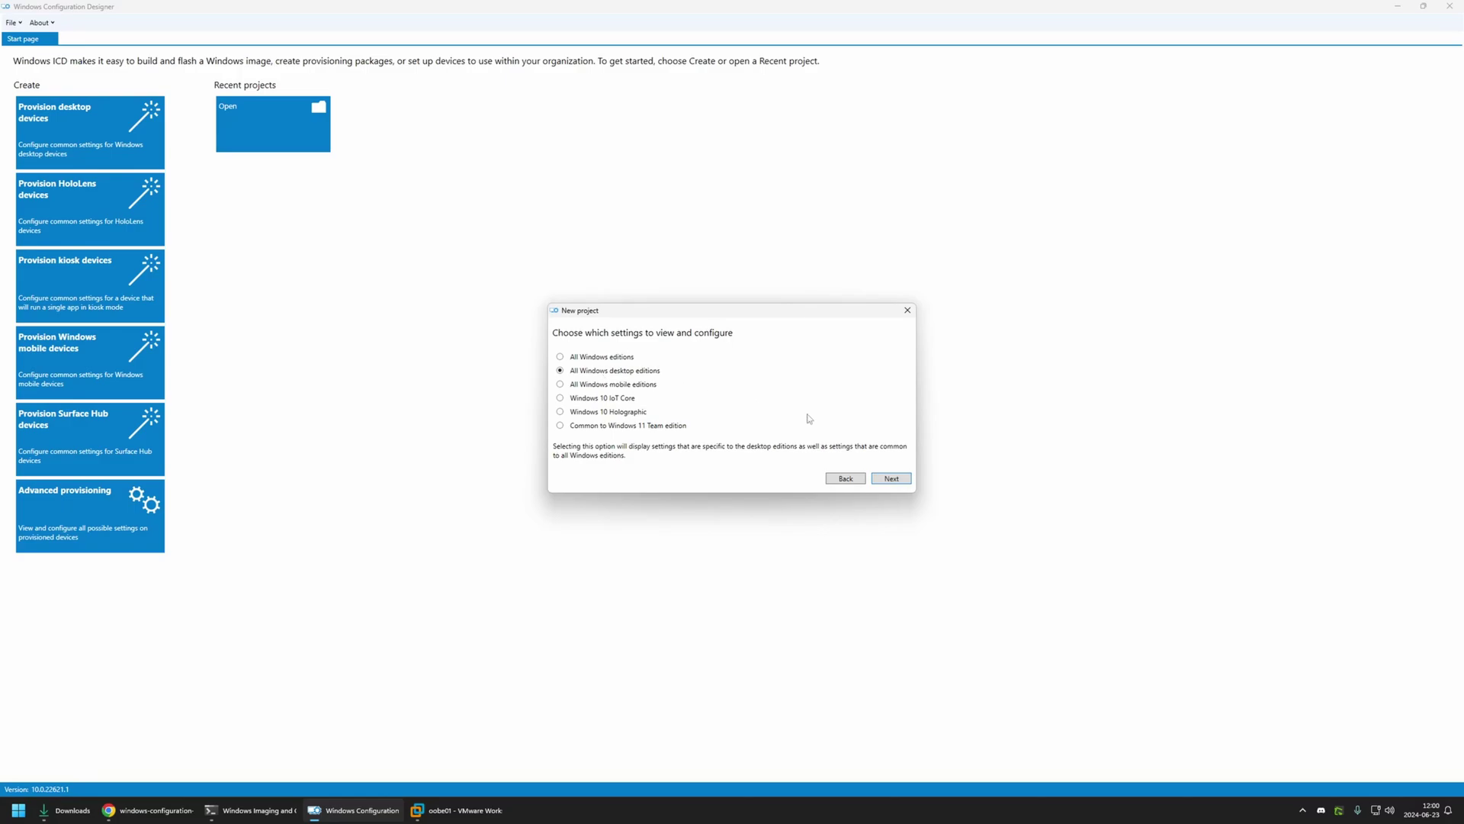
click(891, 479)
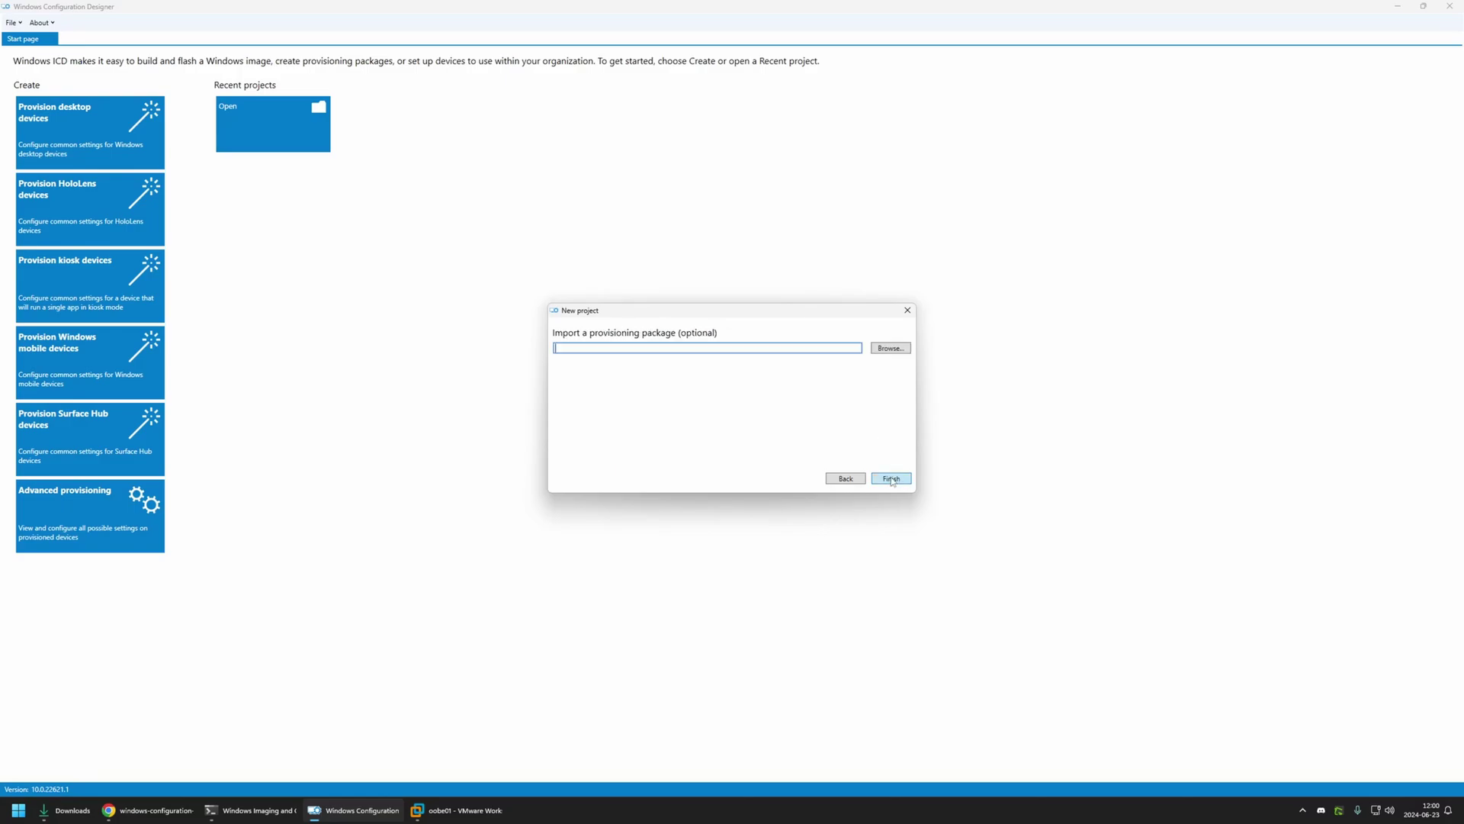
click(891, 478)
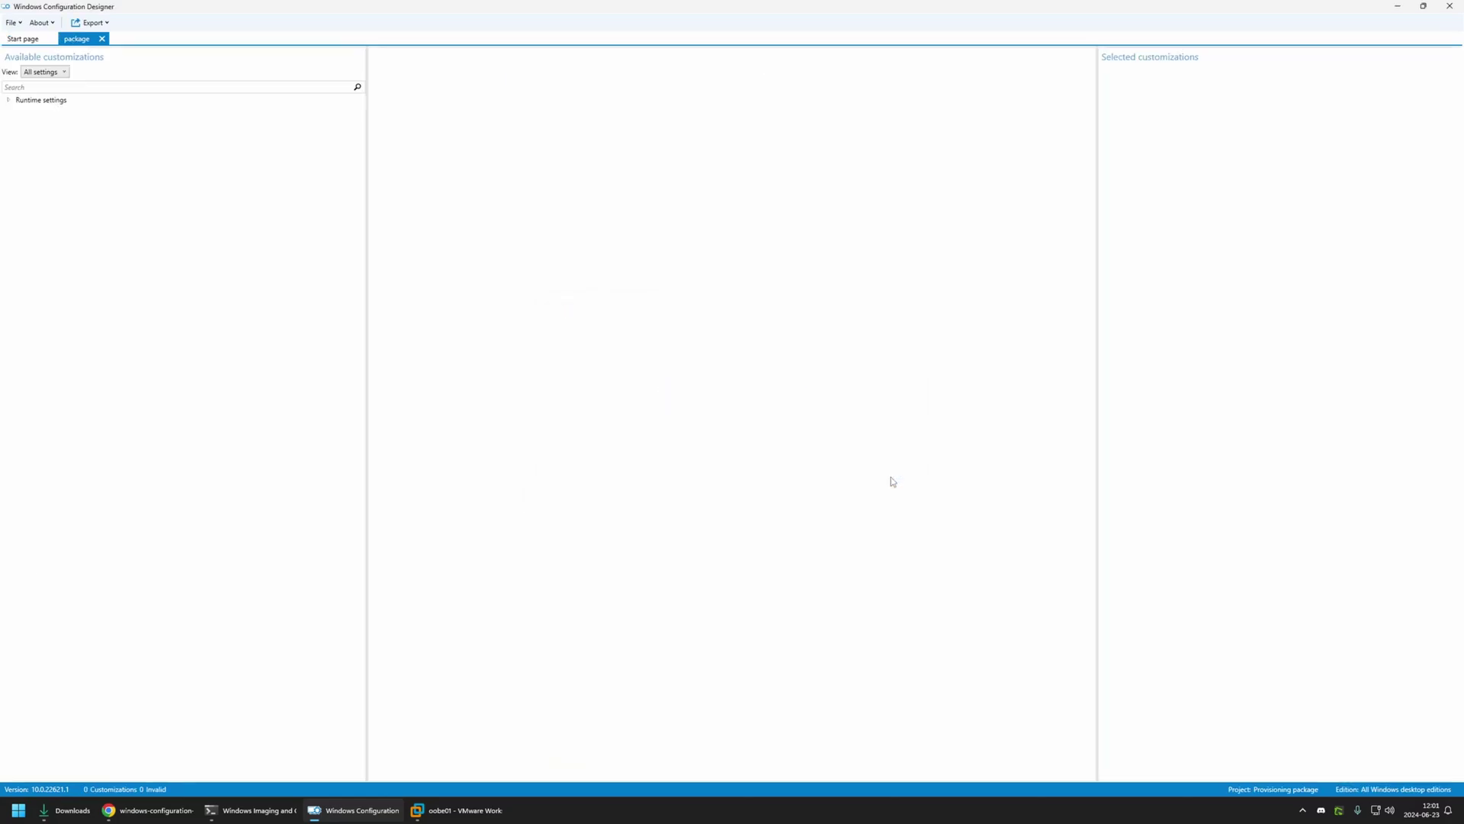
Step: Narrow the available customizations pane and set HideOobe to TRUE under the OOBE Desktop runtime settings
drag(367, 320, 271, 313)
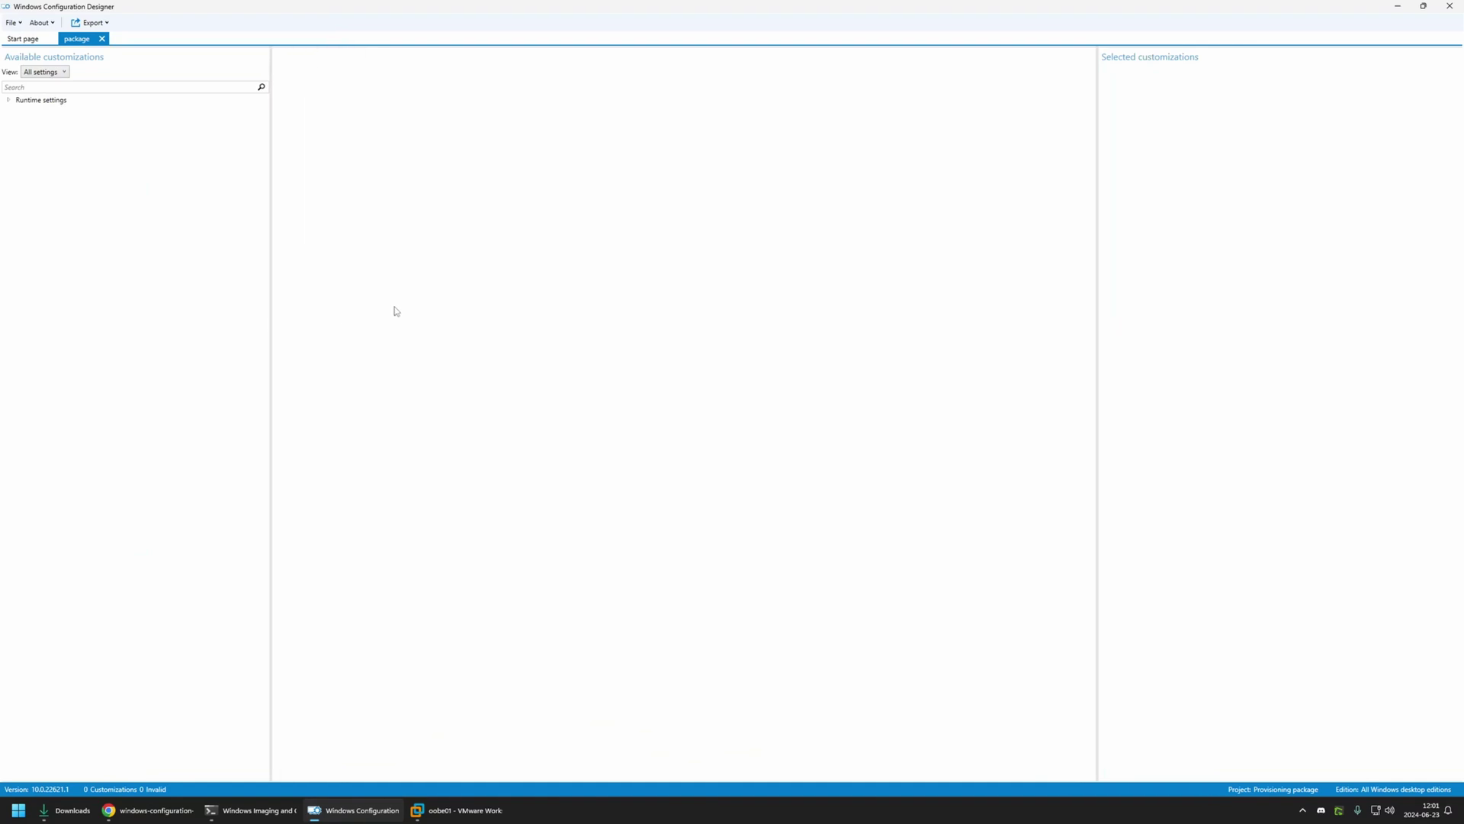
click(8, 101)
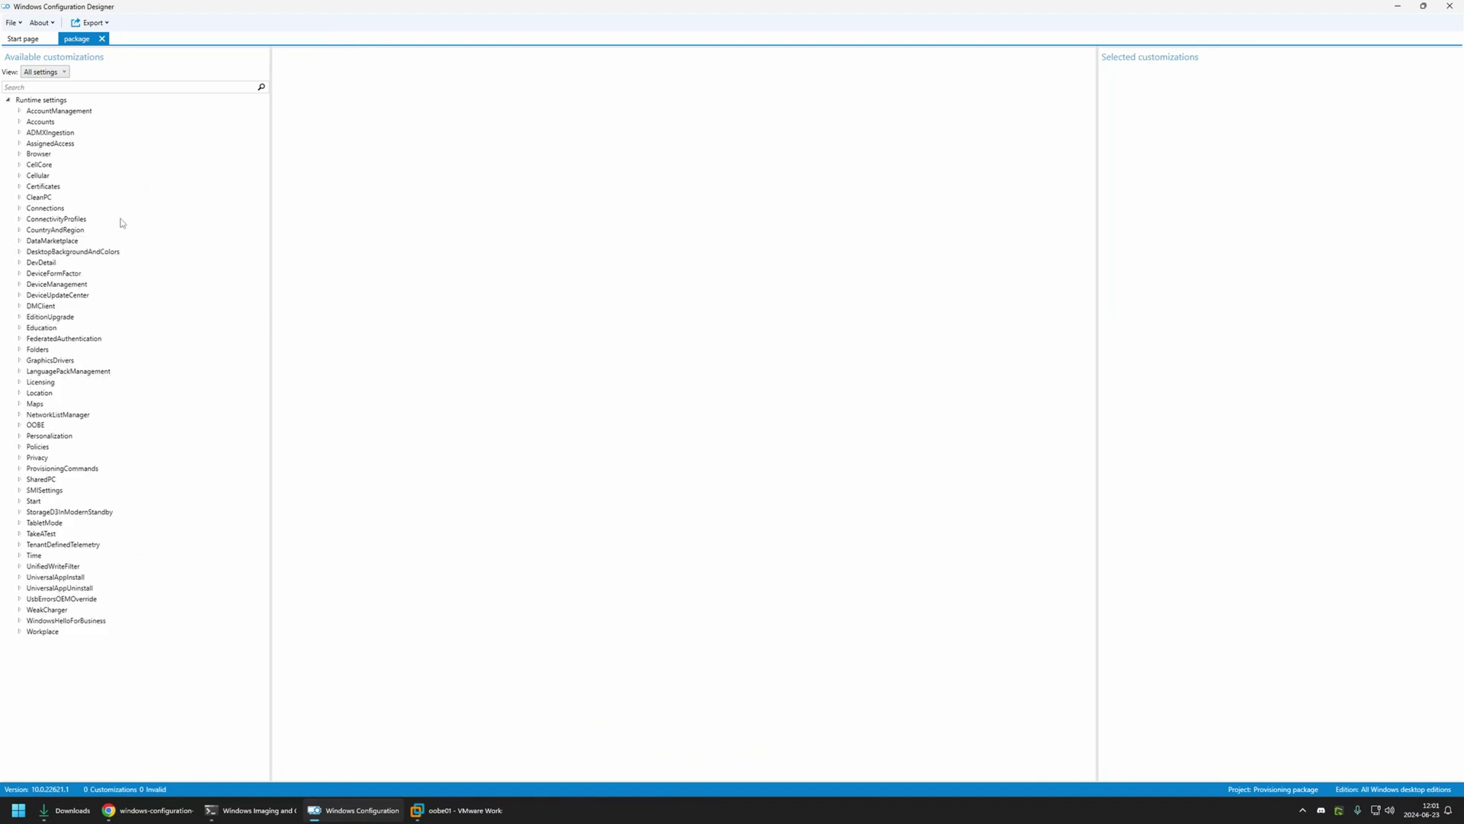
click(19, 424)
double_click(47, 435)
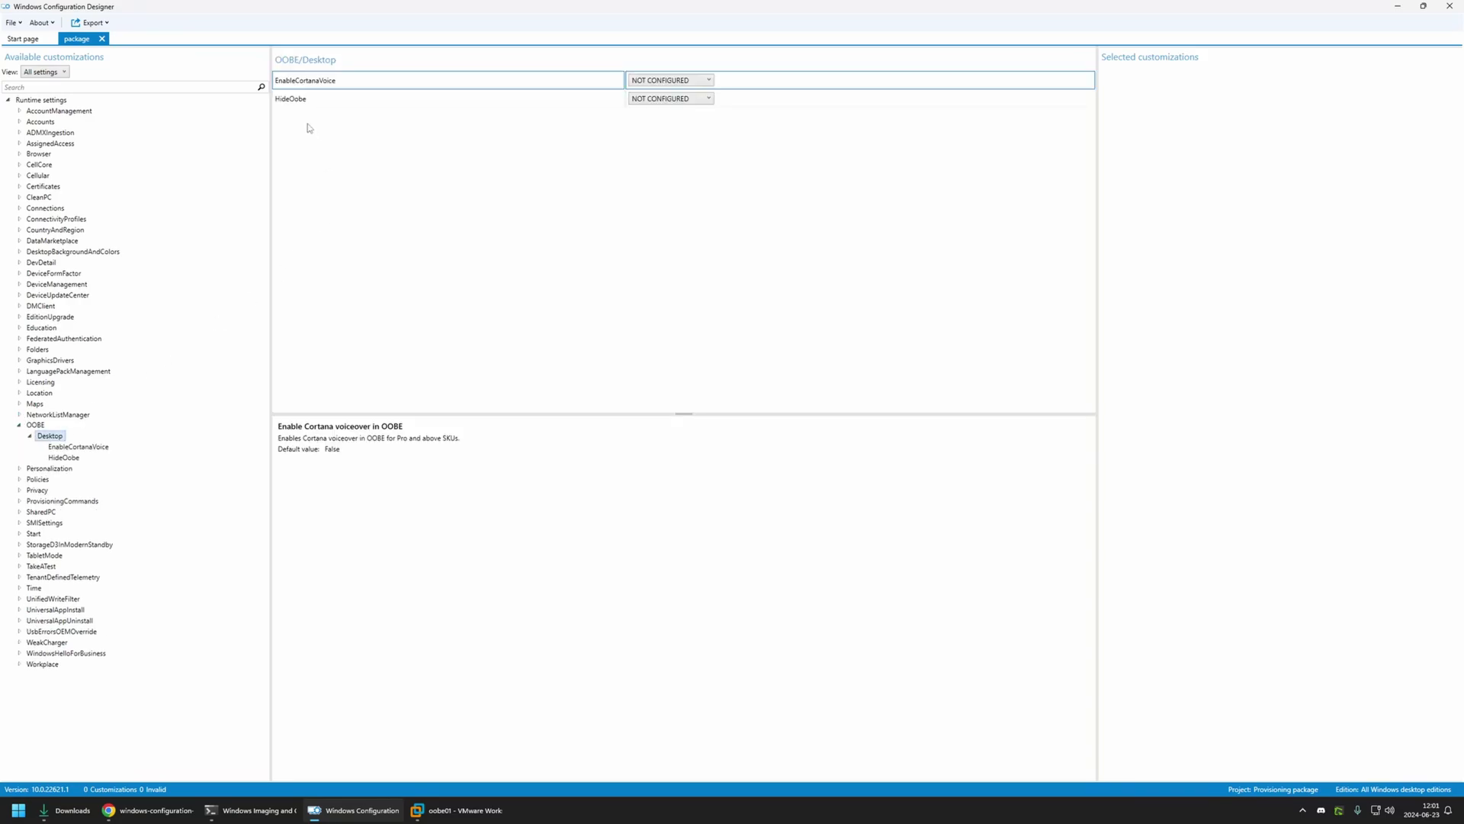
click(665, 99)
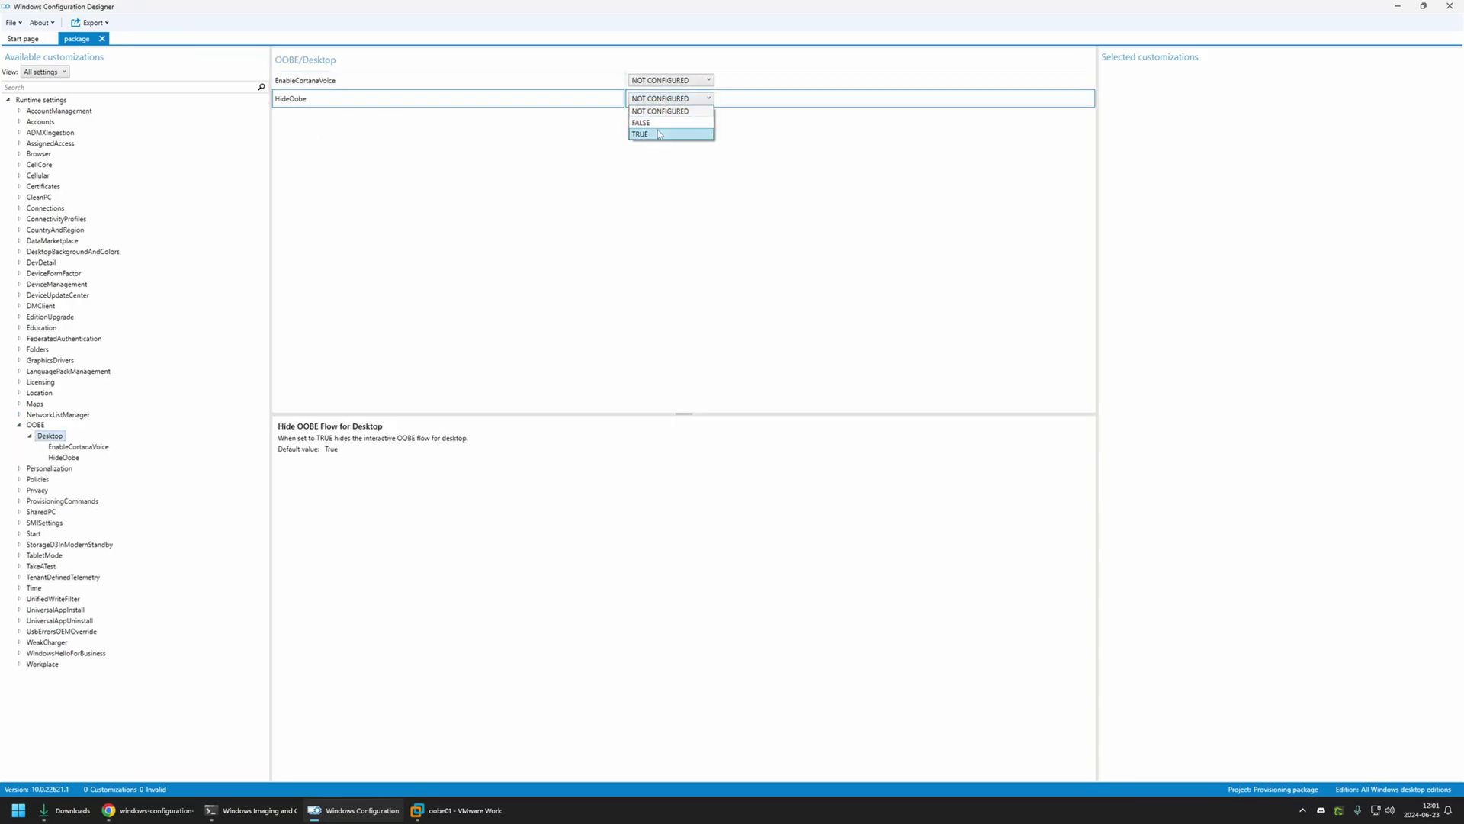
click(658, 134)
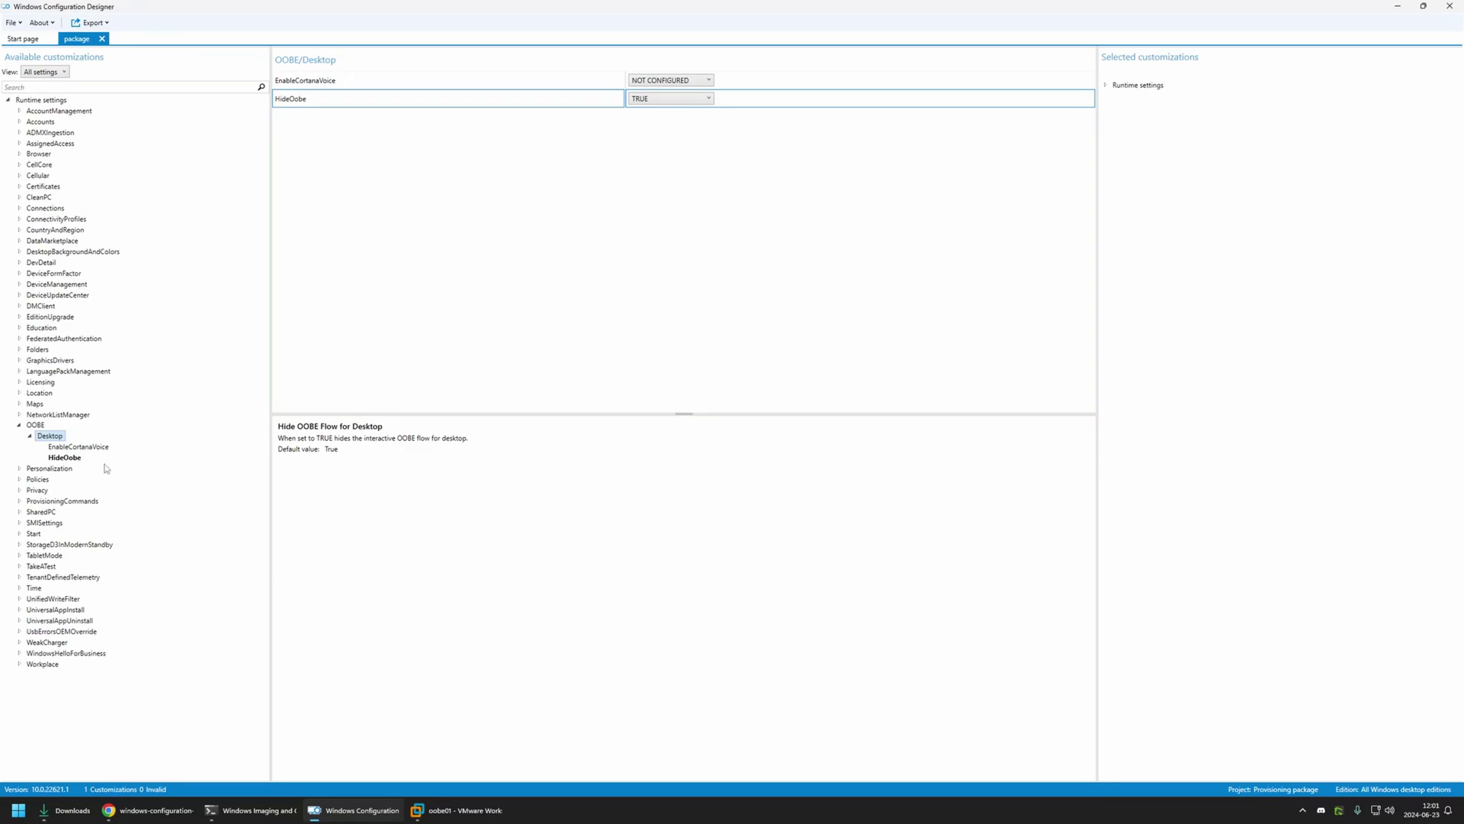
Step: Add chocolatey-2.3.0.0.msi and the four downloaded PowerShell scripts from Downloads as CommandFiles under ProvisioningCommands DeviceContext
click(19, 502)
click(30, 512)
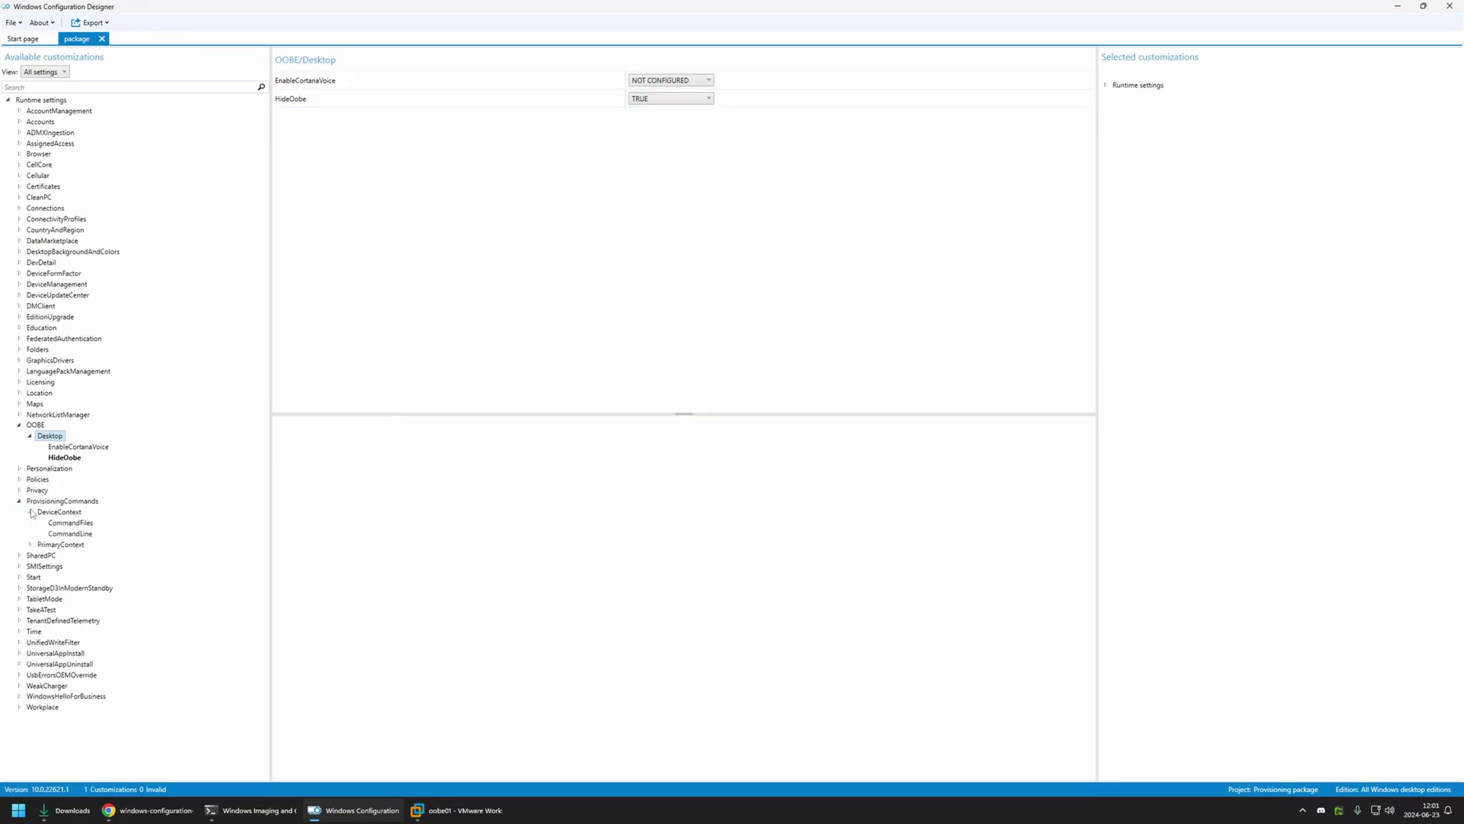
click(76, 525)
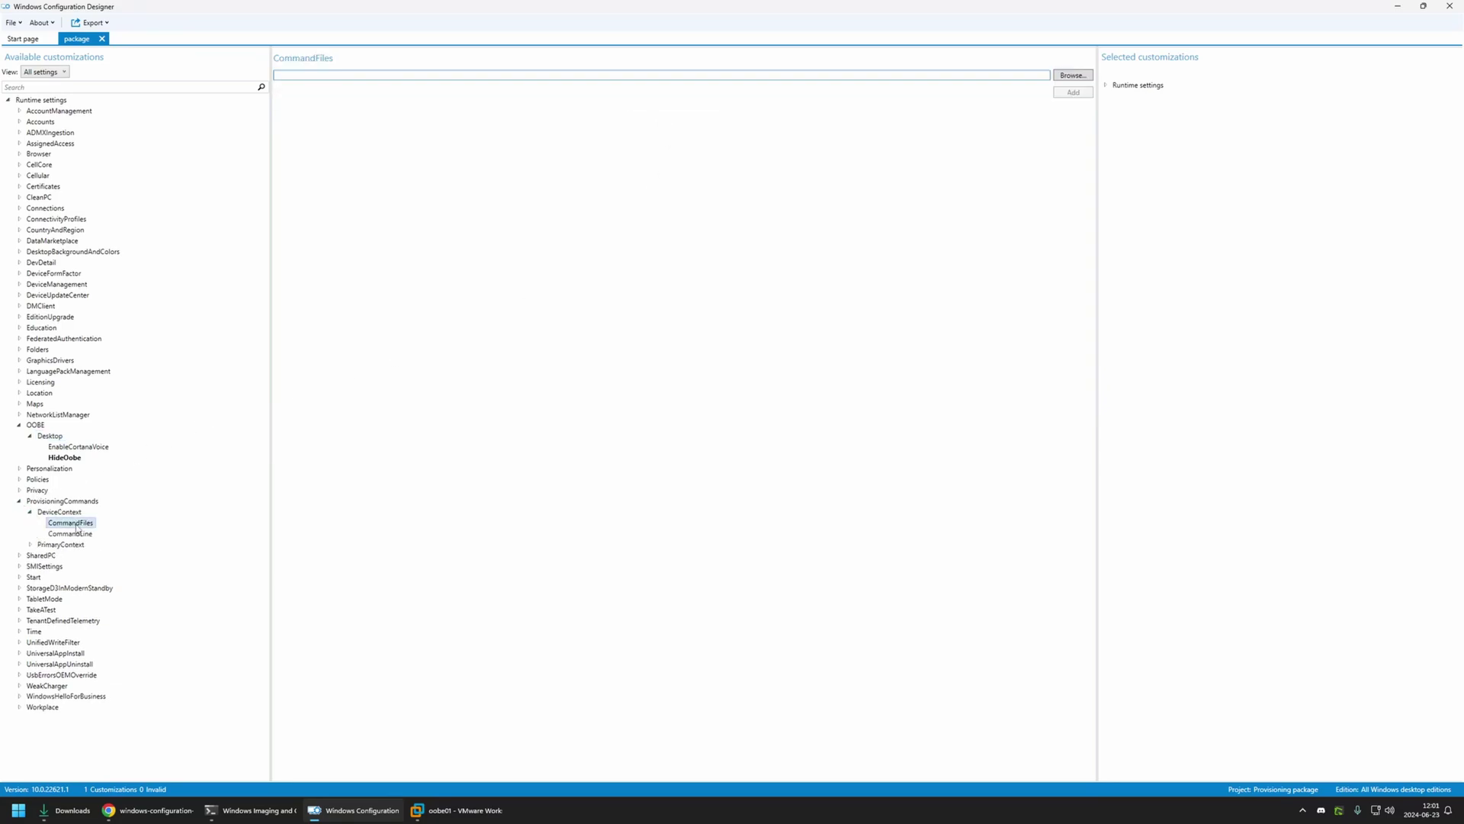
click(1070, 76)
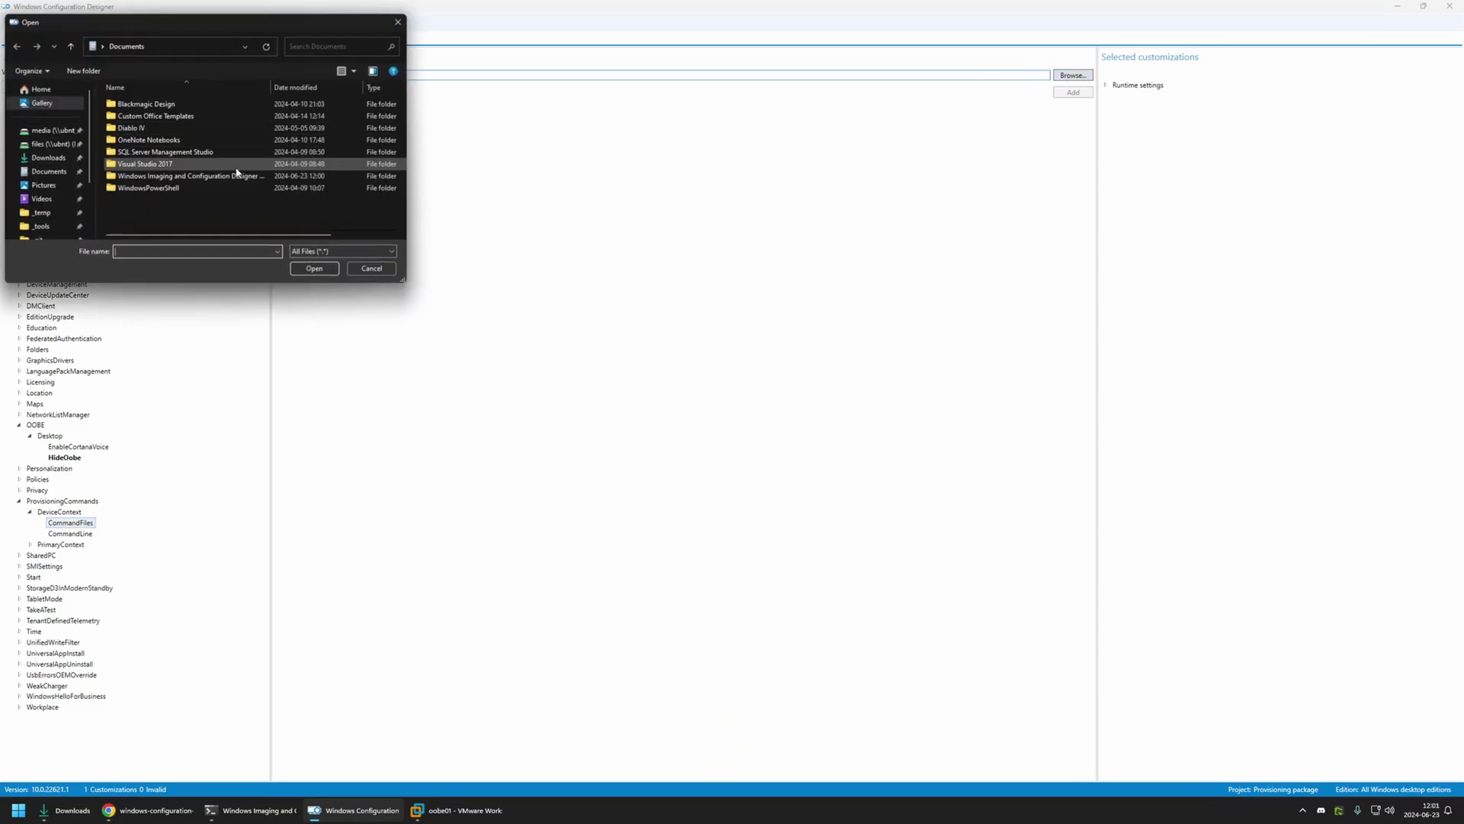
click(50, 159)
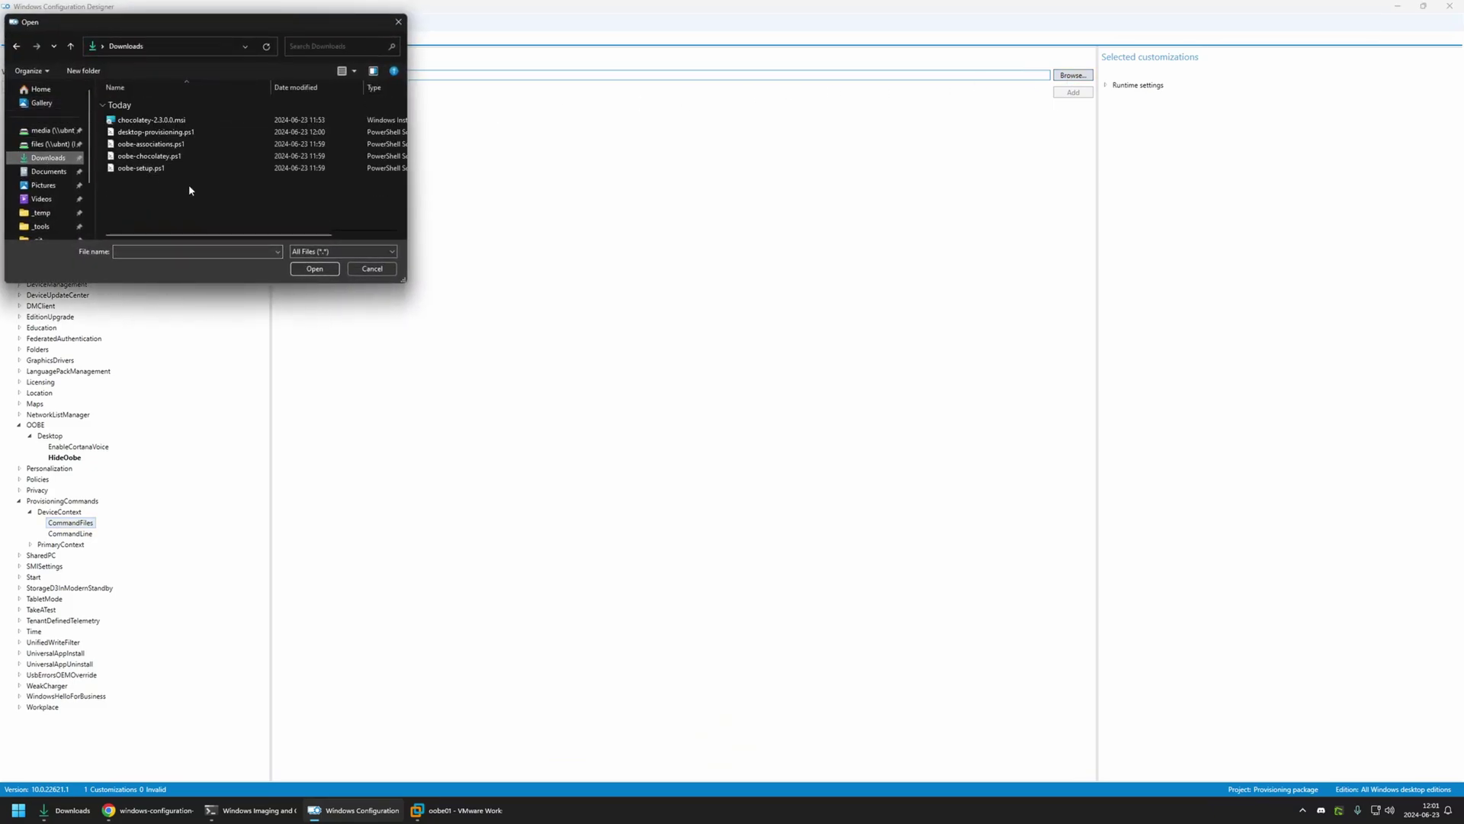
mouse_move(189, 184)
mouse_down()
mouse_move(139, 103)
mouse_move(116, 131)
mouse_move(169, 166)
mouse_move(186, 144)
mouse_move(109, 122)
mouse_move(195, 156)
mouse_move(163, 157)
mouse_move(152, 141)
mouse_move(158, 173)
mouse_move(198, 174)
mouse_up()
click(311, 269)
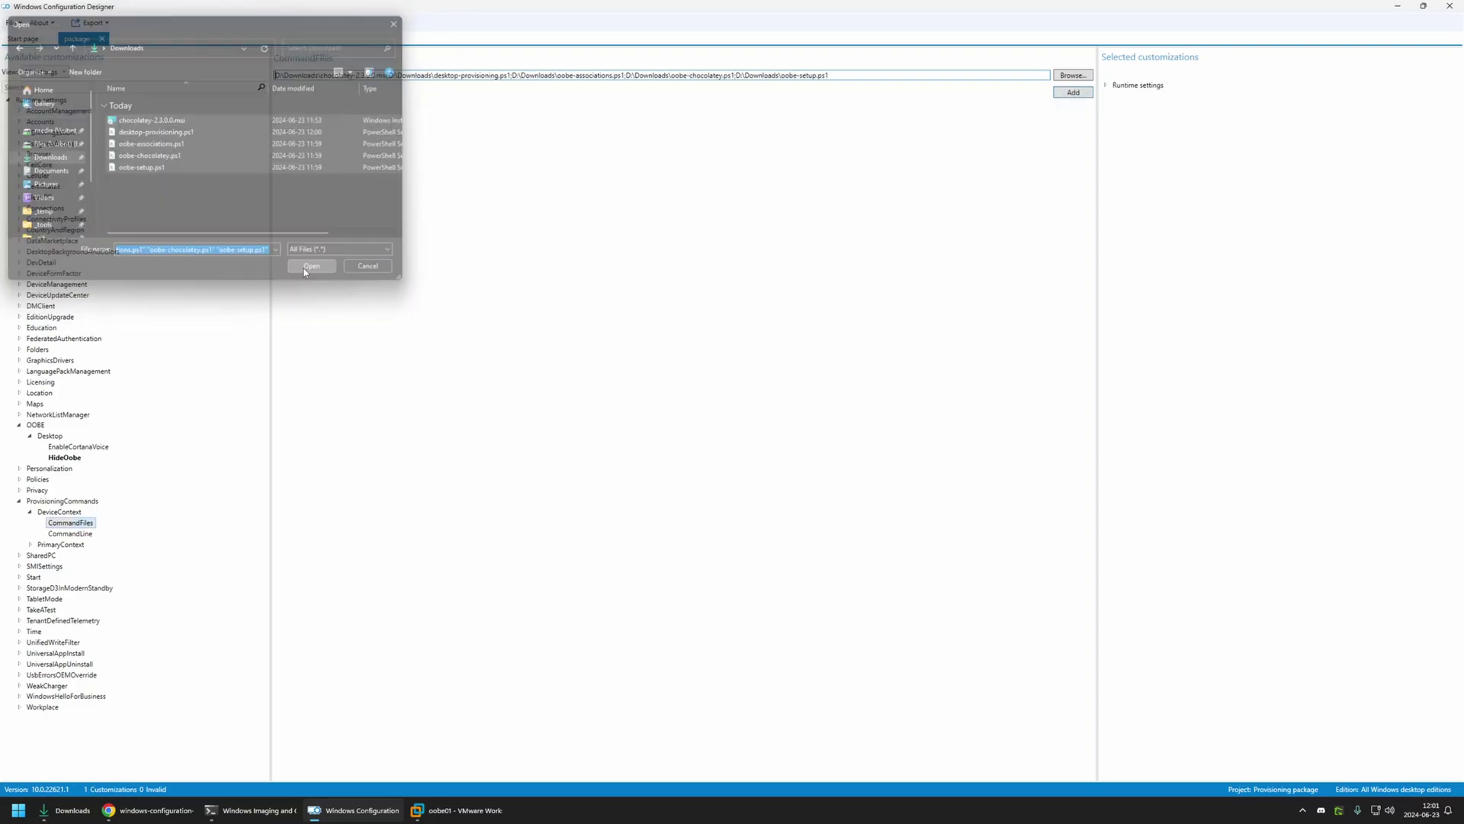
click(1073, 92)
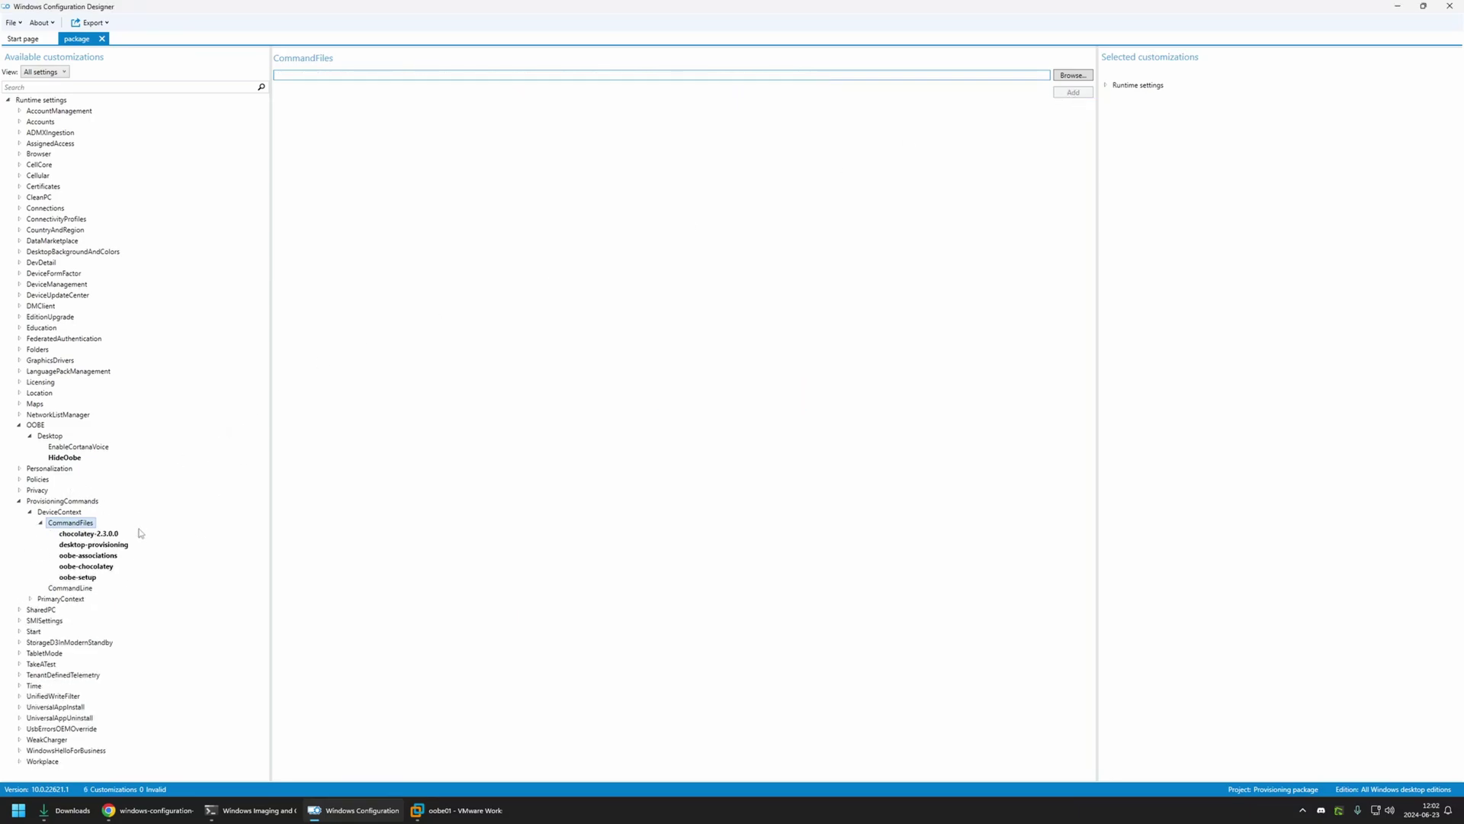
click(90, 580)
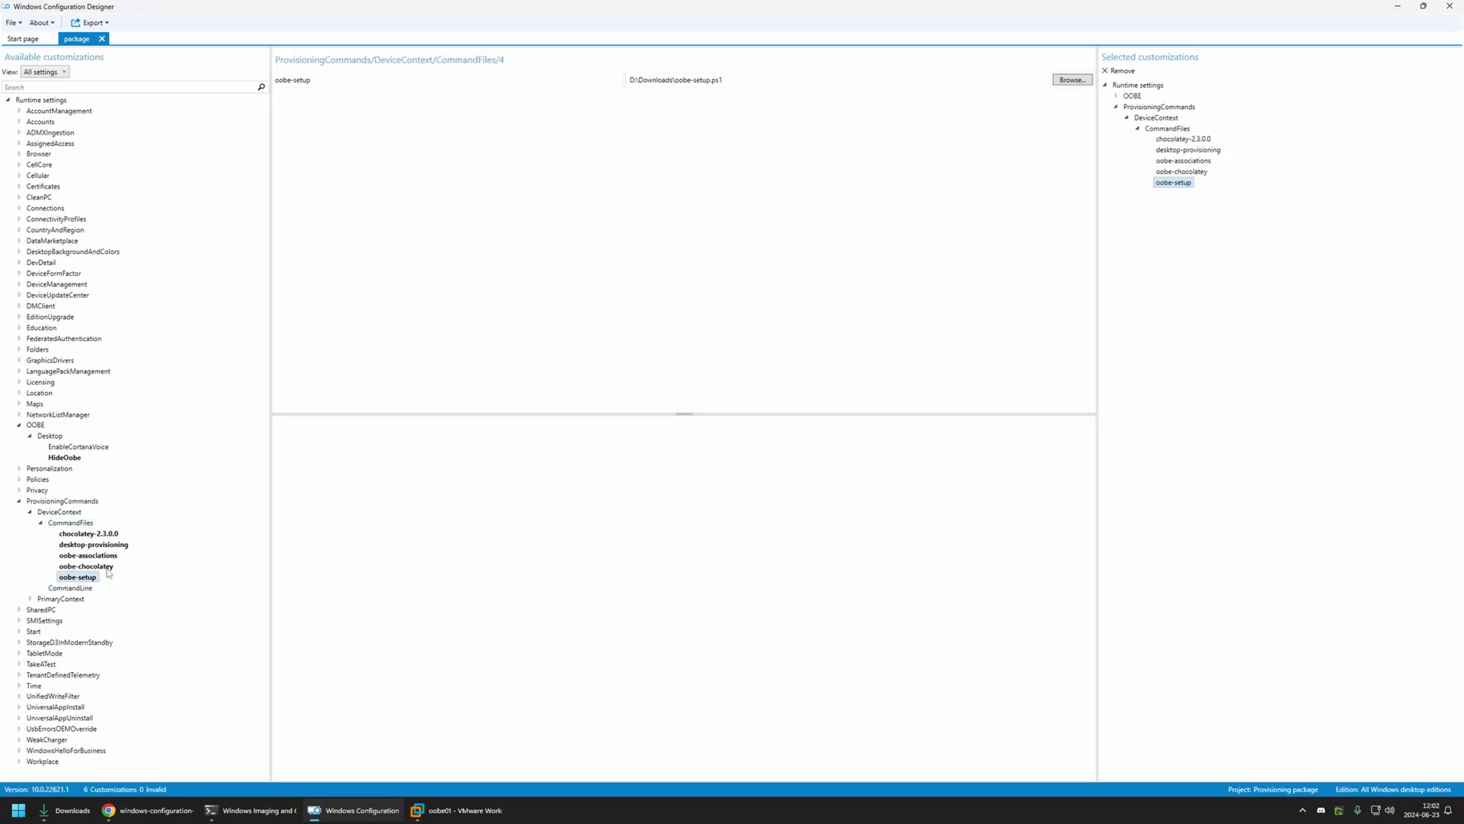
Step: For the DeviceContext CommandLine setting, copy the oobe-setup.ps1 execution command from the GitHub readme of Chocolatey and default applications OPTION 1
click(84, 590)
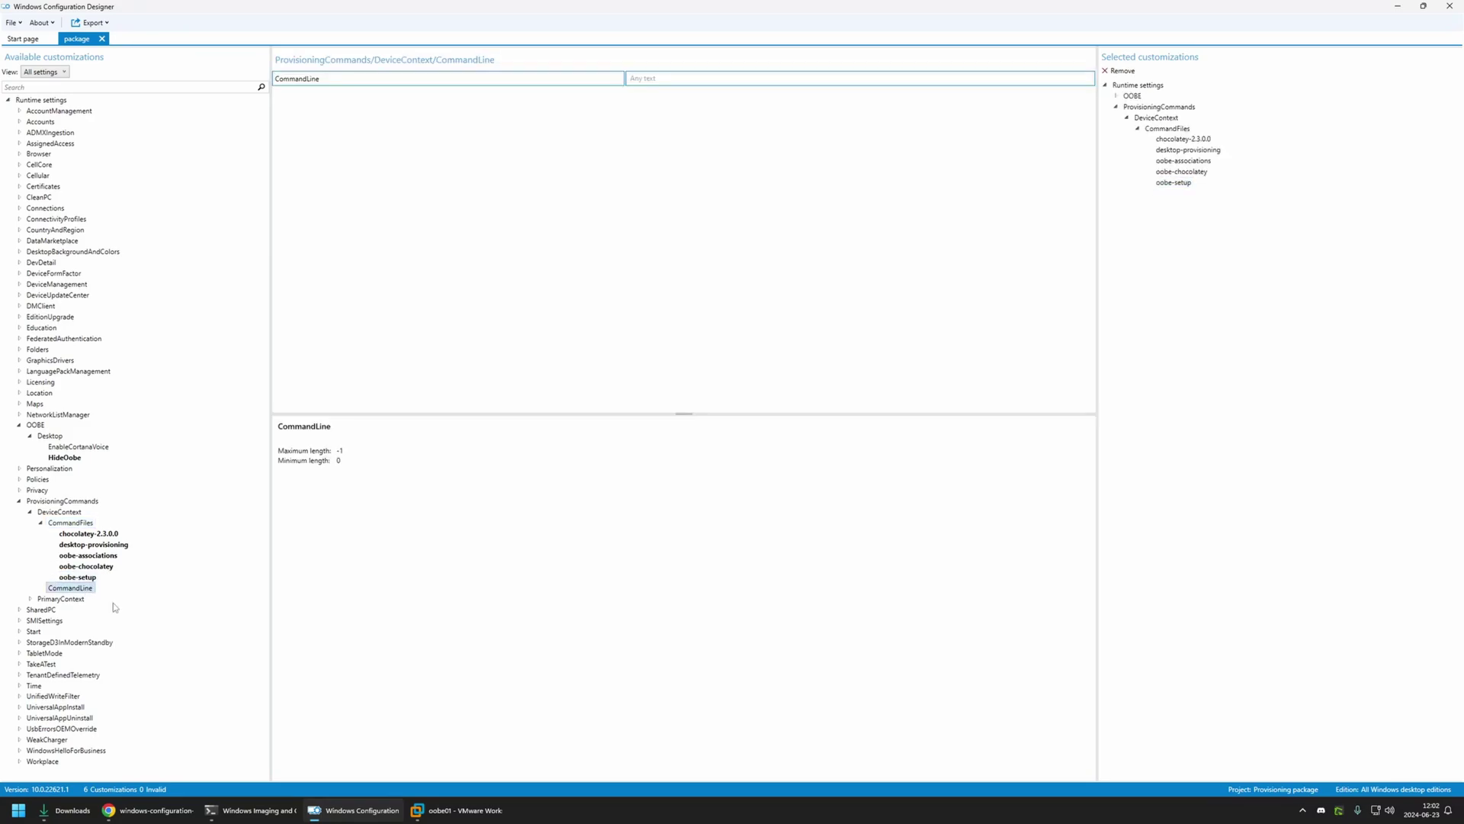
click(149, 810)
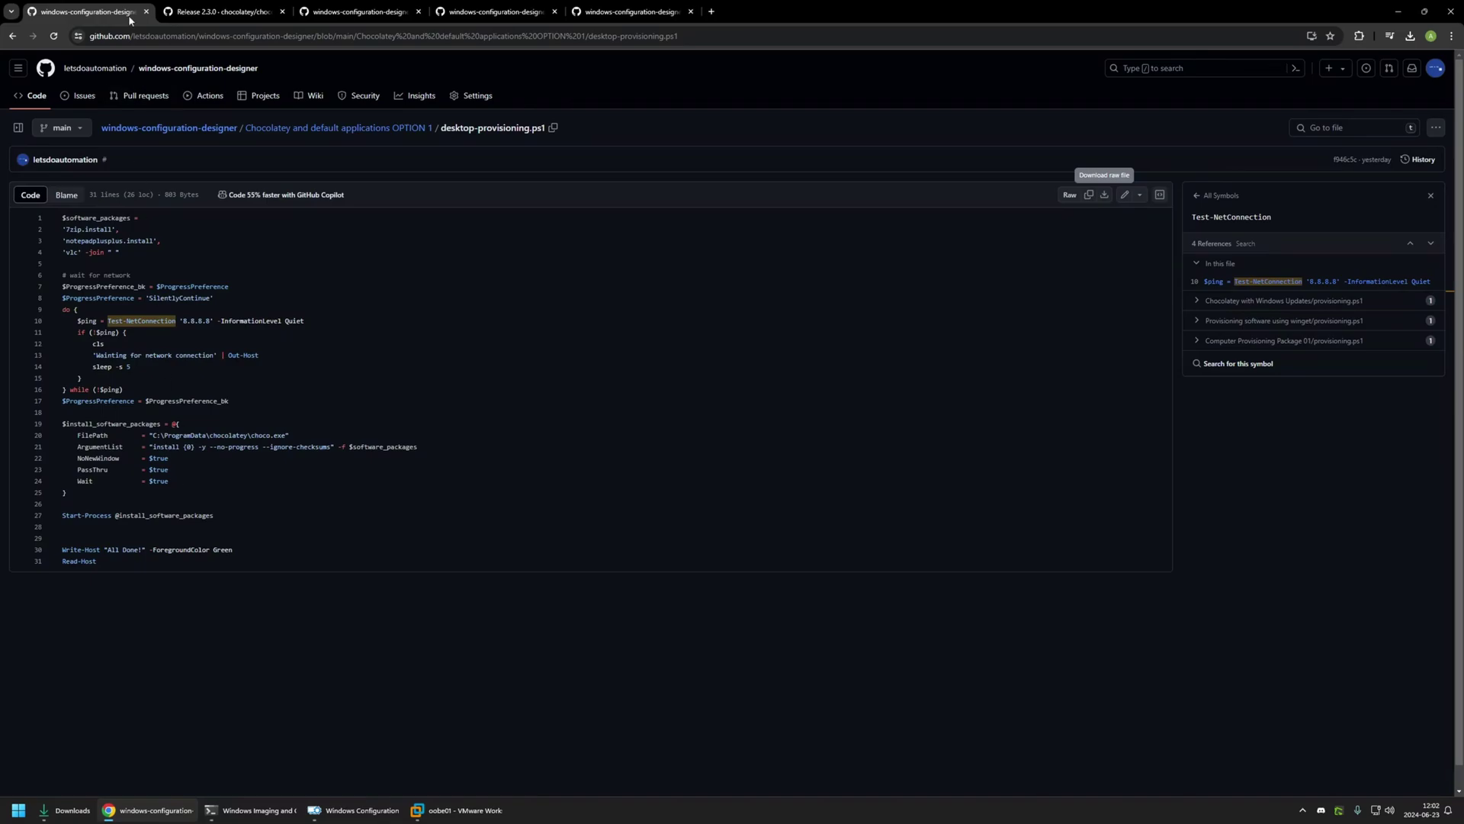
click(337, 127)
scroll(389, 286, down, 7)
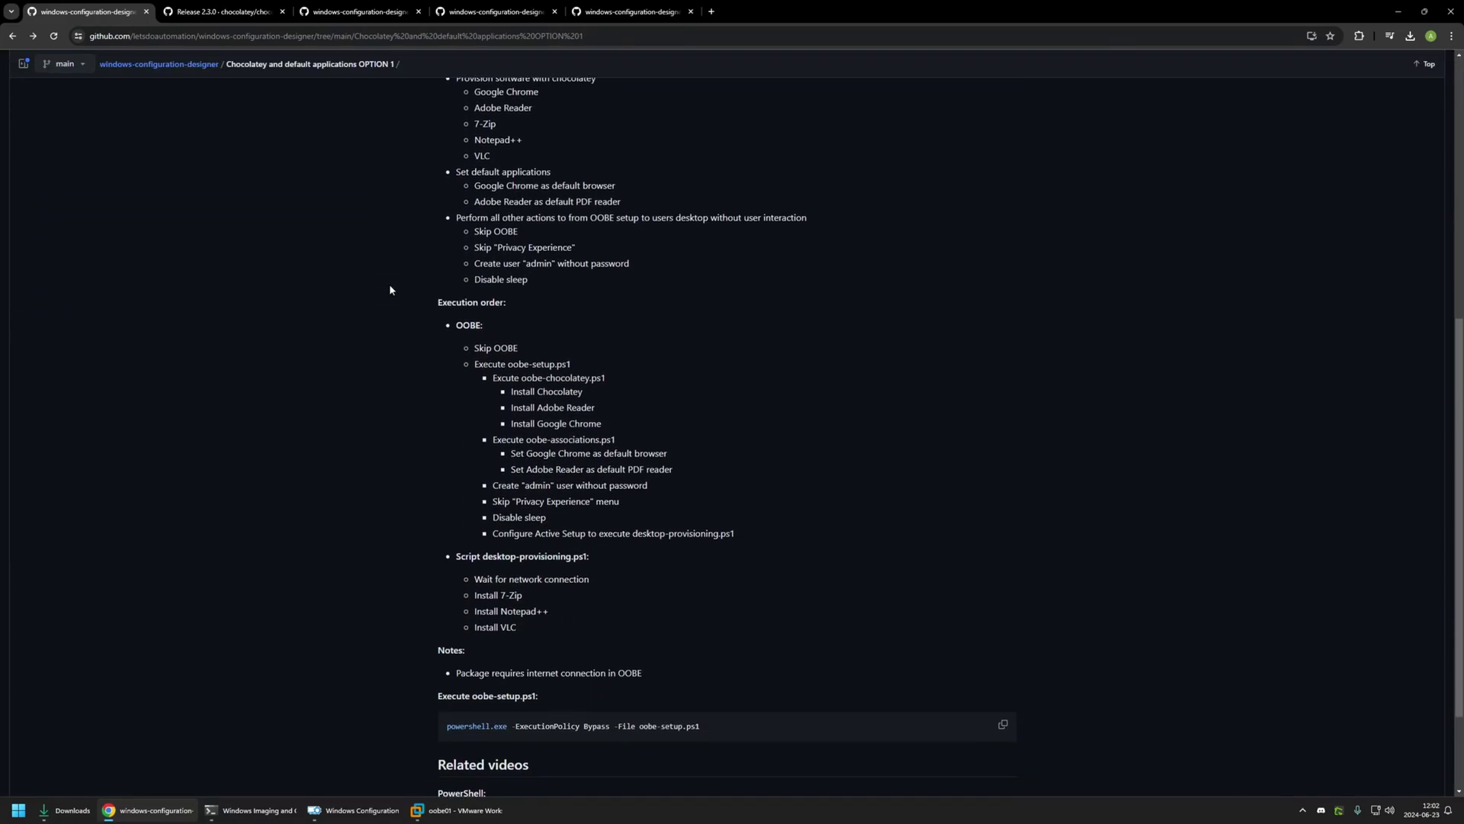
scroll(390, 289, down, 2)
drag(709, 601, 444, 597)
click(678, 616)
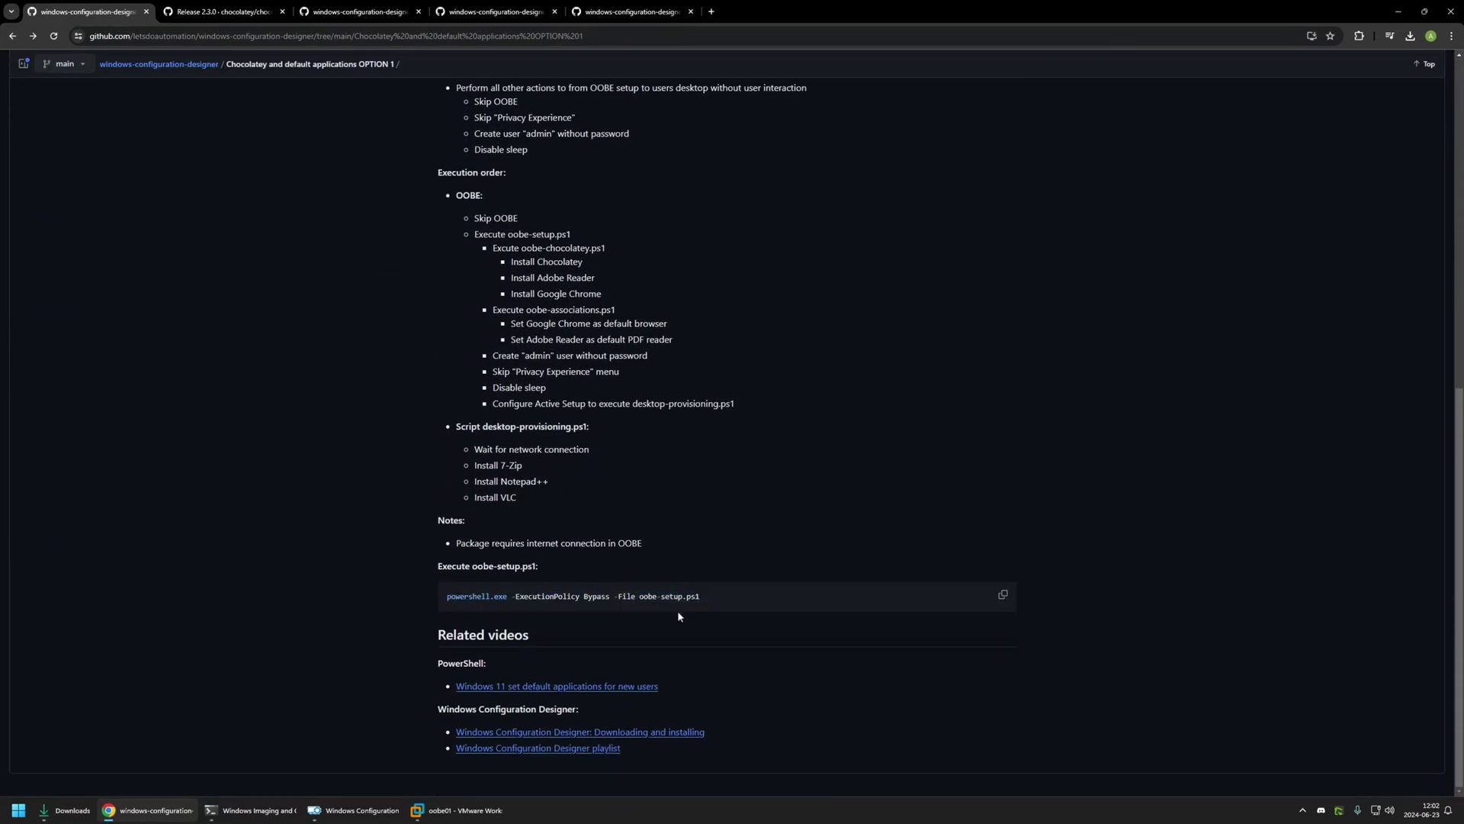
drag(700, 598, 632, 597)
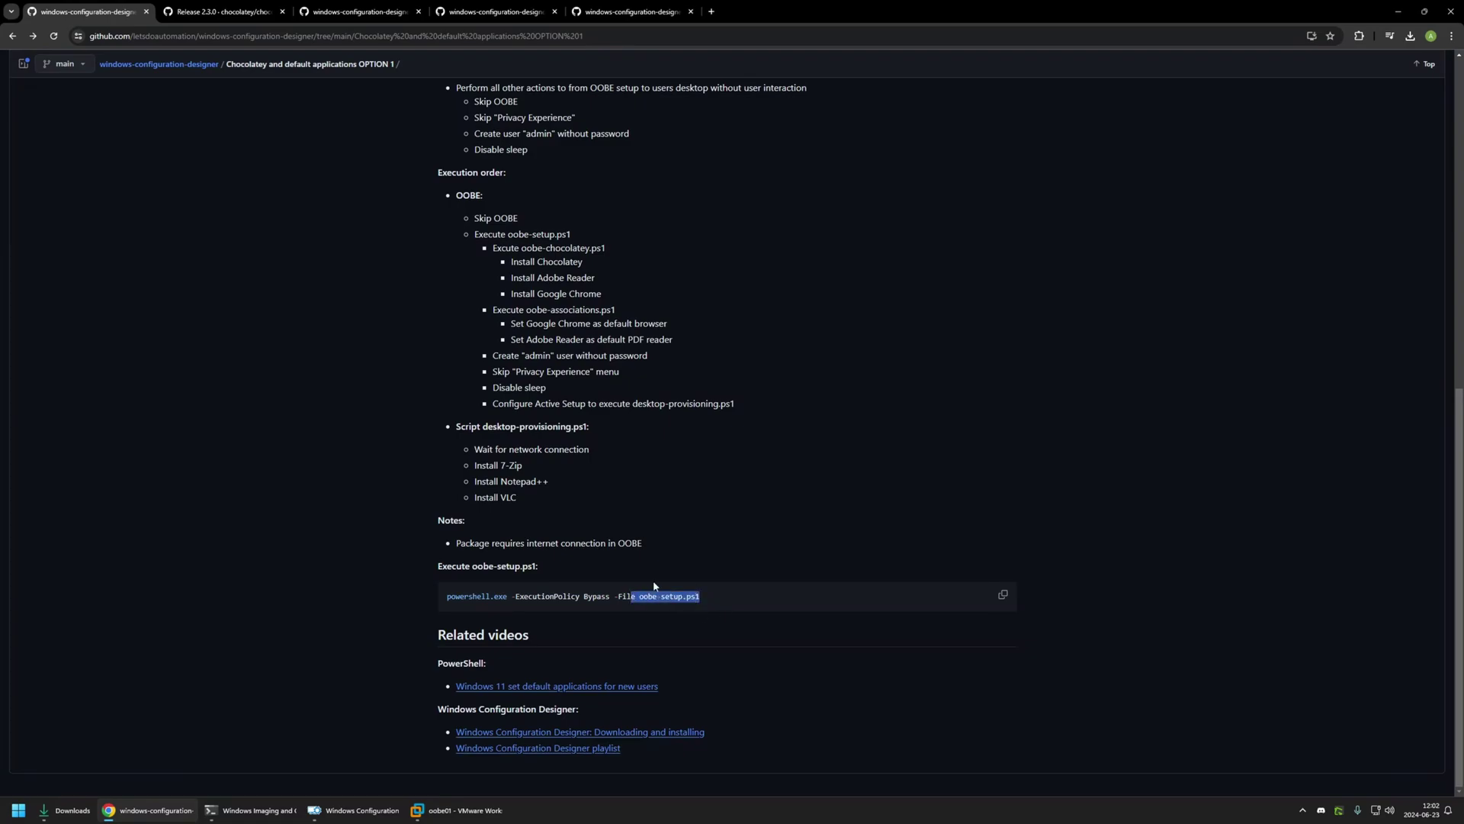
click(702, 601)
click(1003, 594)
Step: Back in Windows Configuration Designer, set the DeviceContext CommandLine to "powershell.exe -ExecutionPolicy Bypass -File oobe-setup.ps1"
click(354, 810)
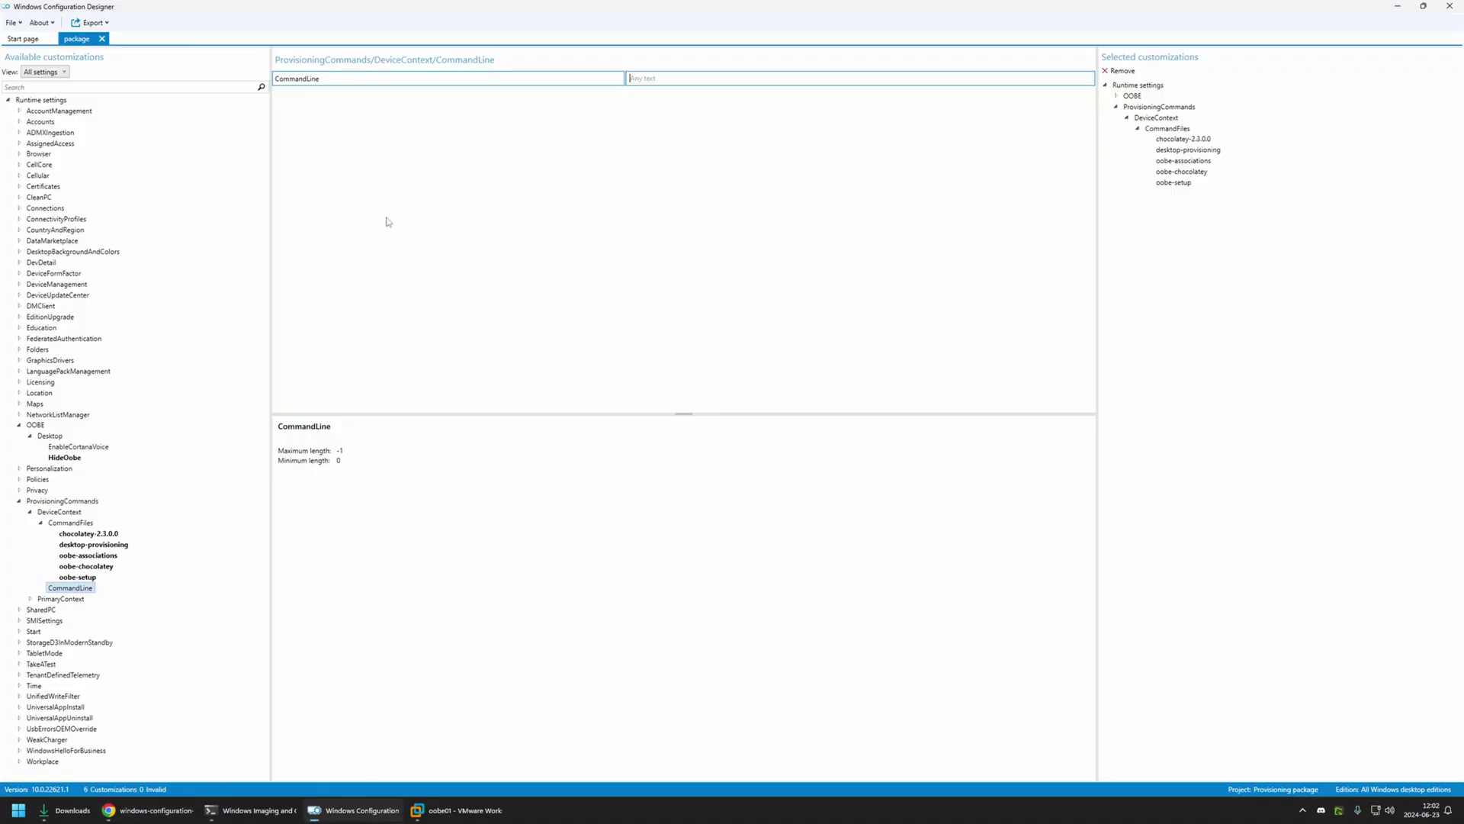
click(673, 79)
key(ctrl+v)
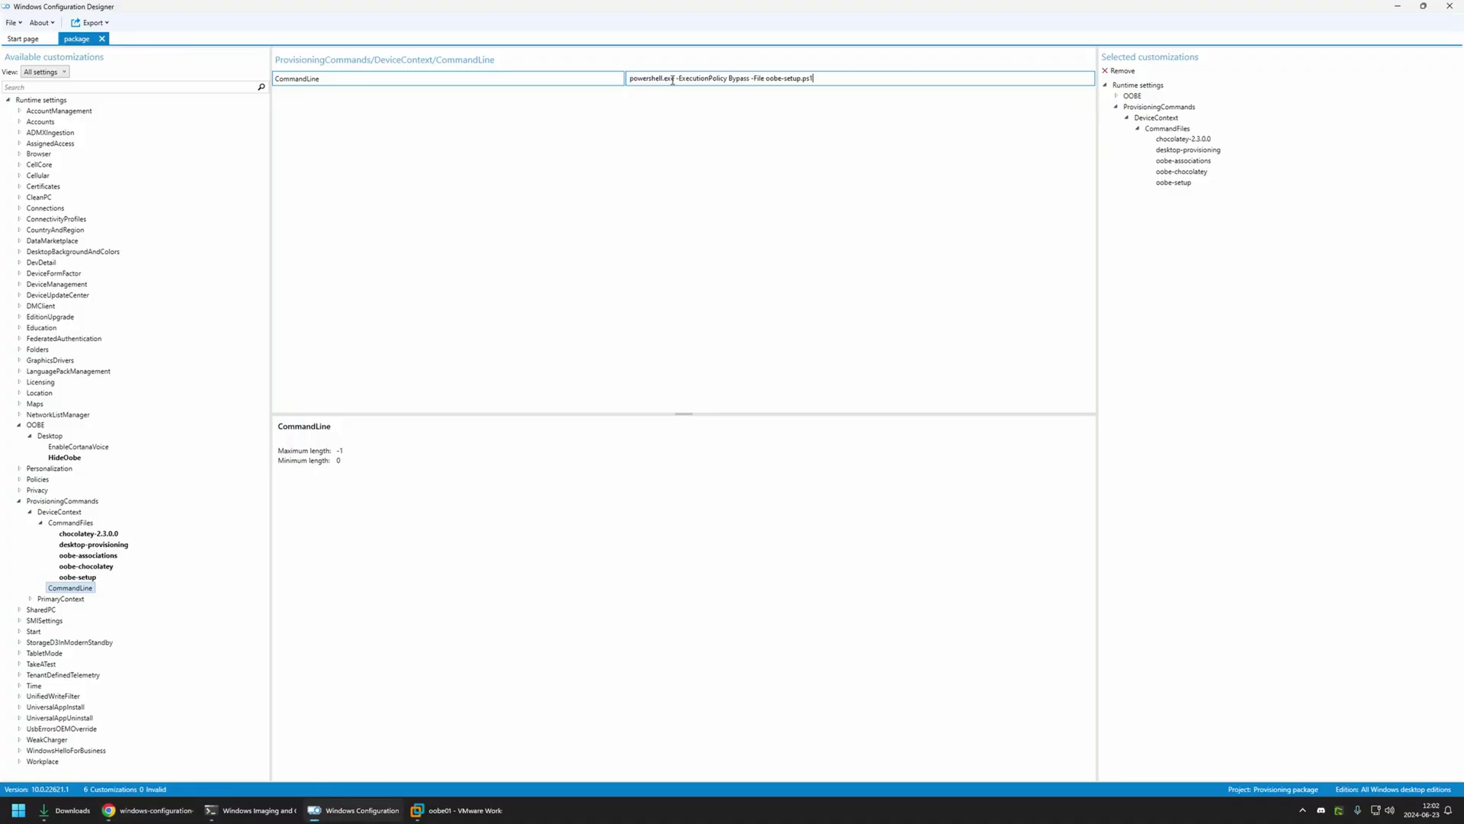
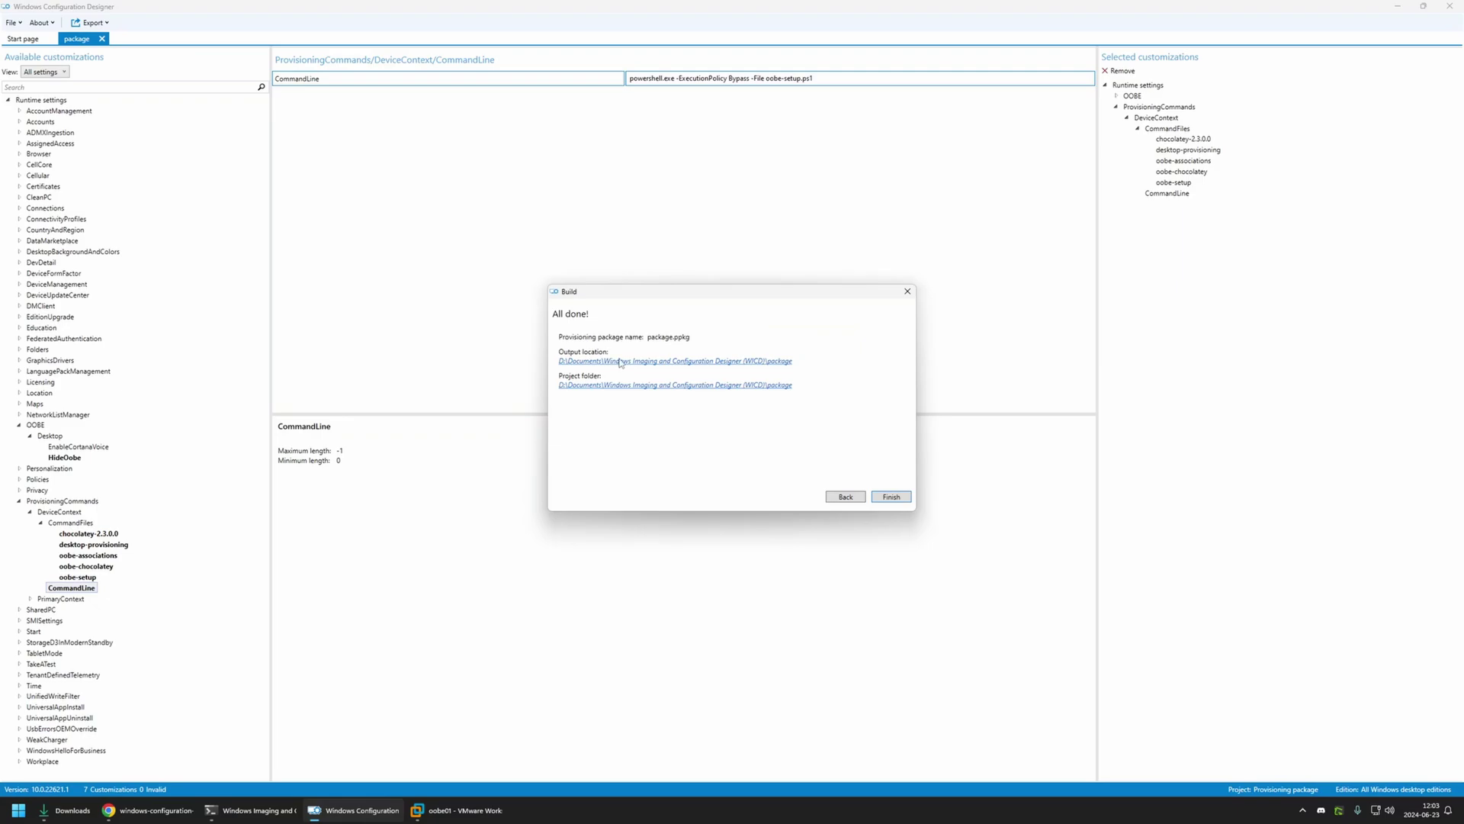
Step: Open the build's output location and copy package.ppkg to the USB-256 (E:) drive
click(620, 361)
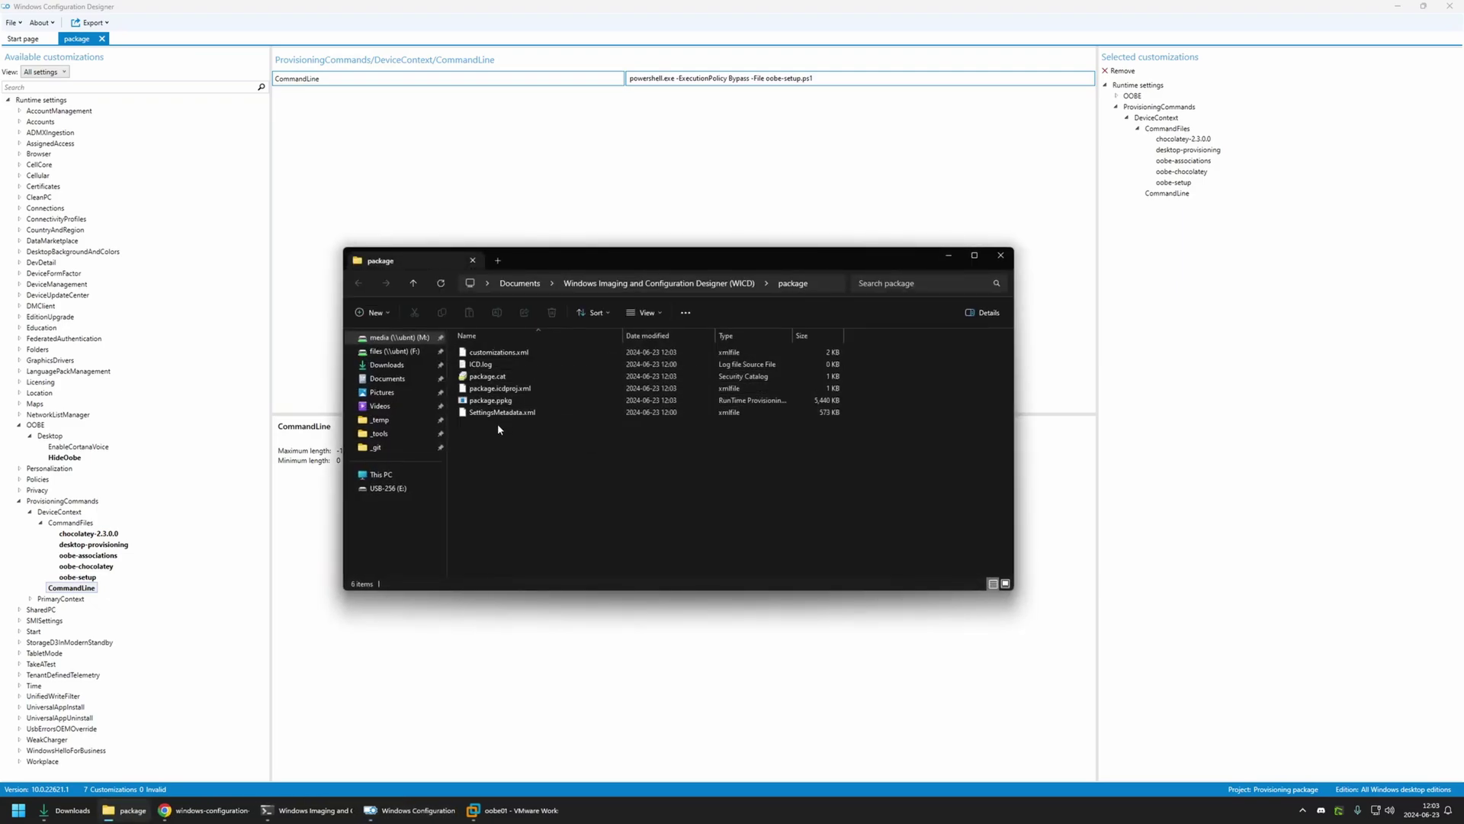
click(478, 401)
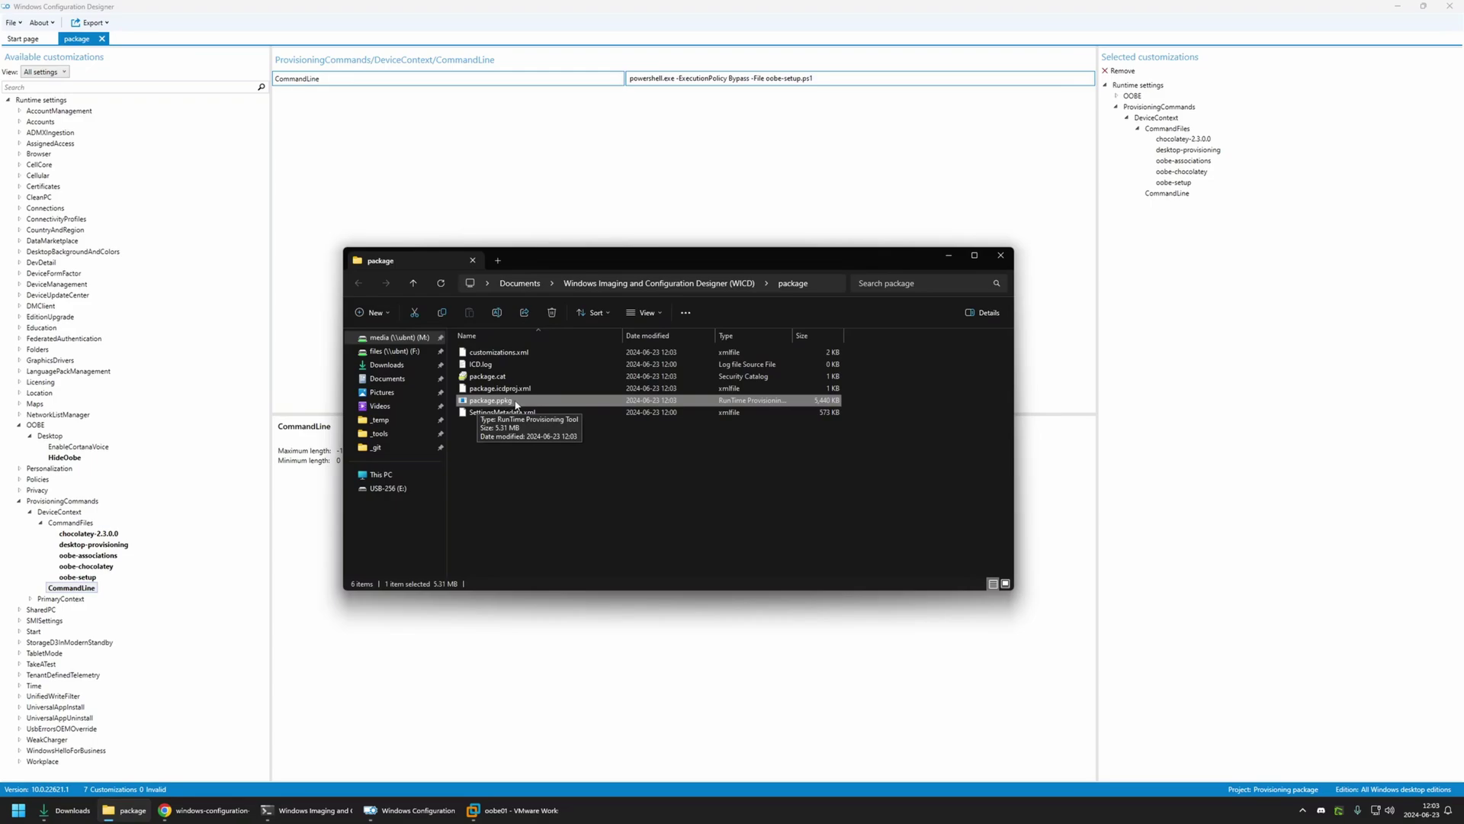
right_click(507, 402)
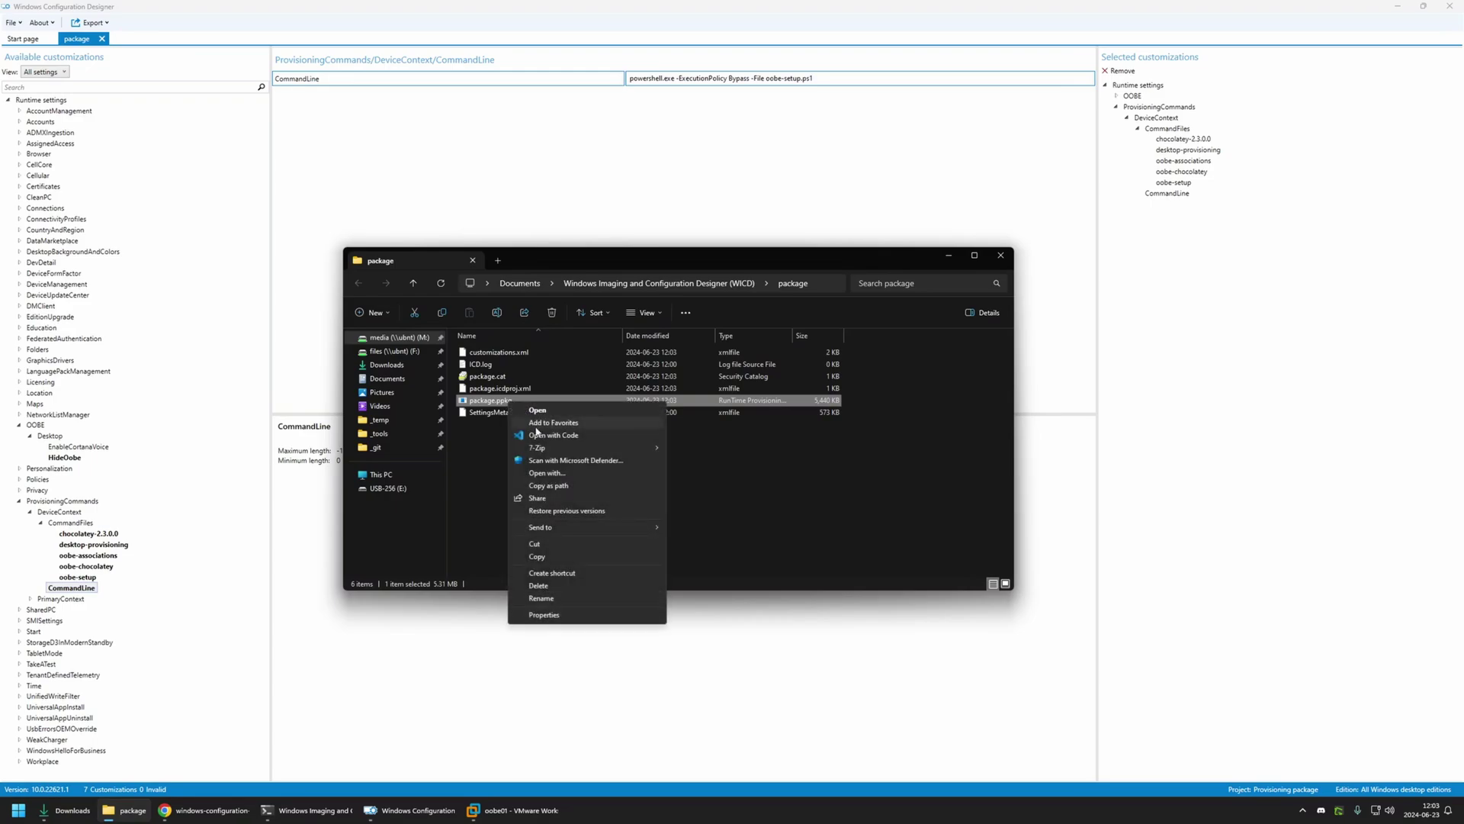
click(533, 557)
click(390, 489)
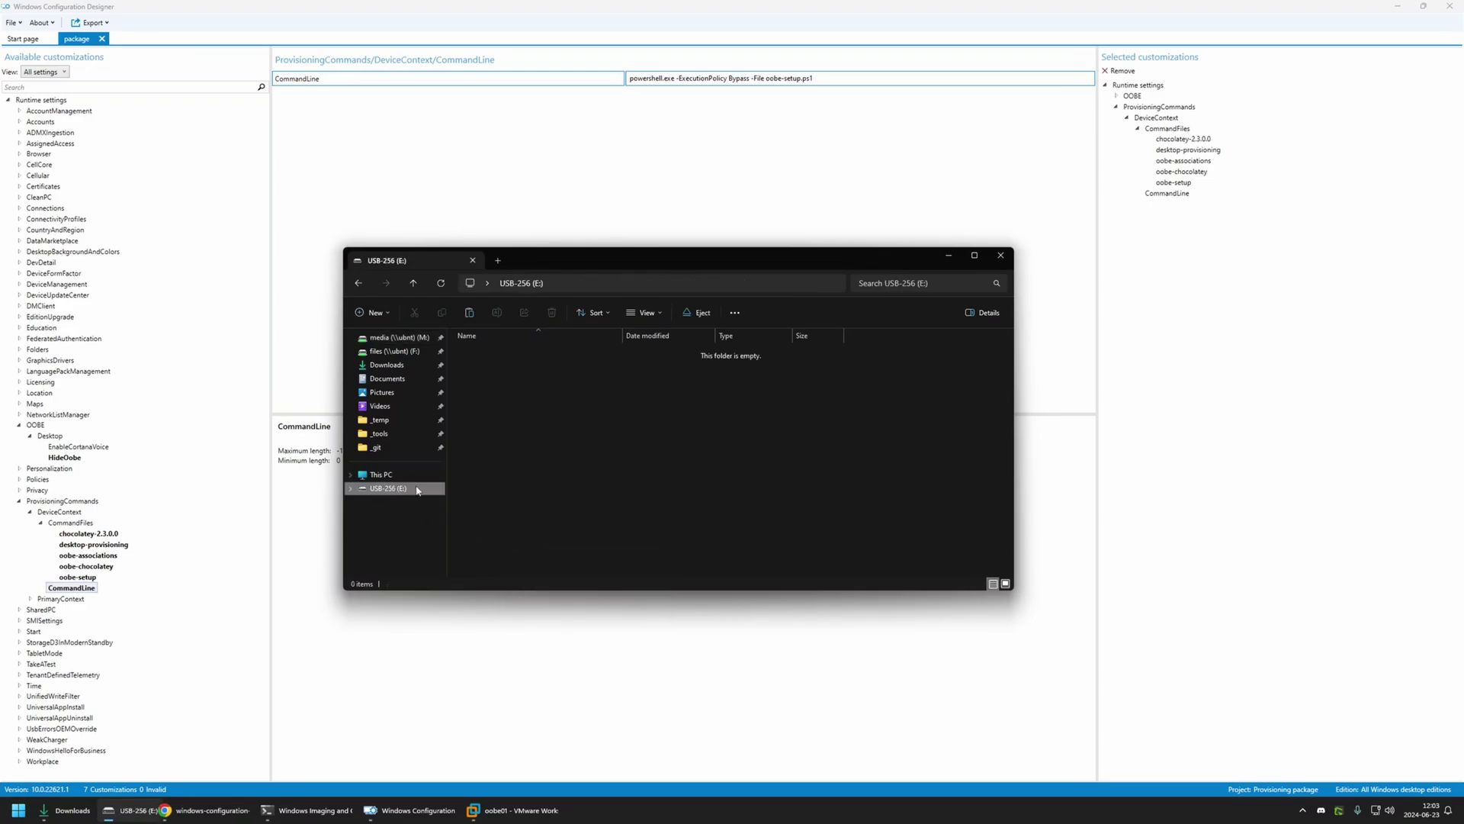
right_click(483, 355)
click(538, 433)
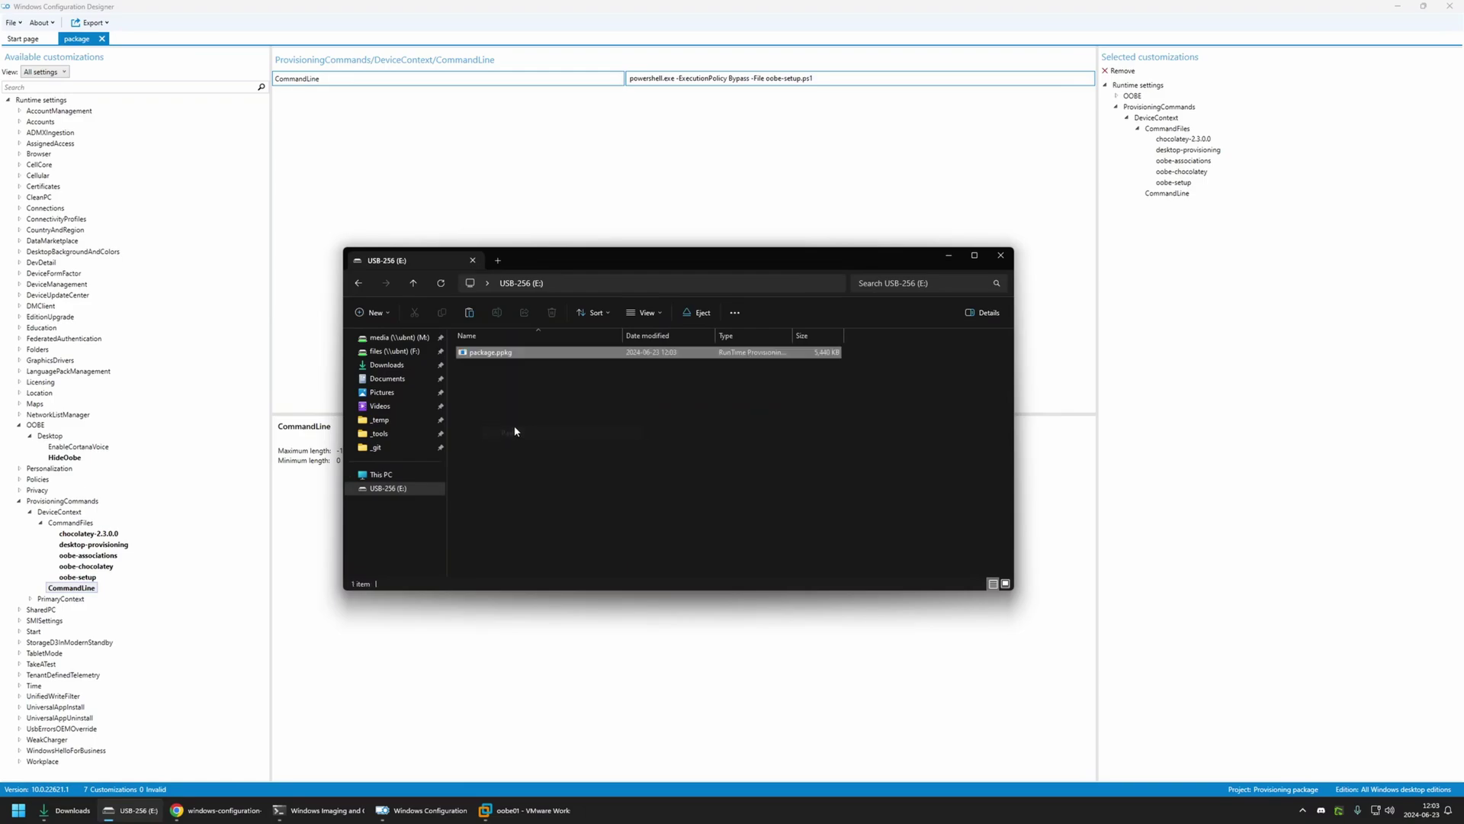
click(492, 378)
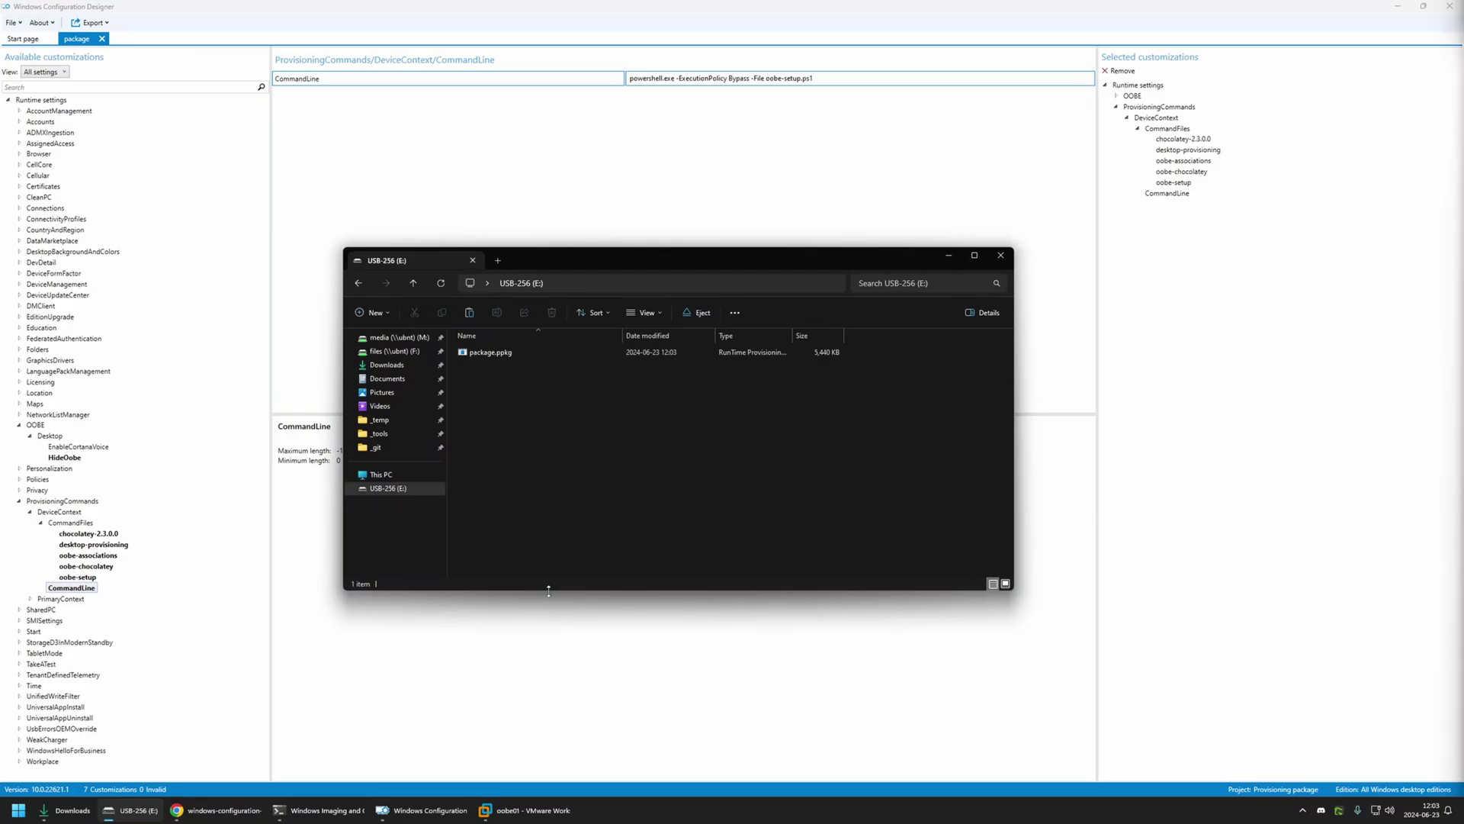
Step: Switch to VMware Workstation and connect the Silicon Motion Type-C USB device from the host to the oobe01 virtual machine
click(526, 810)
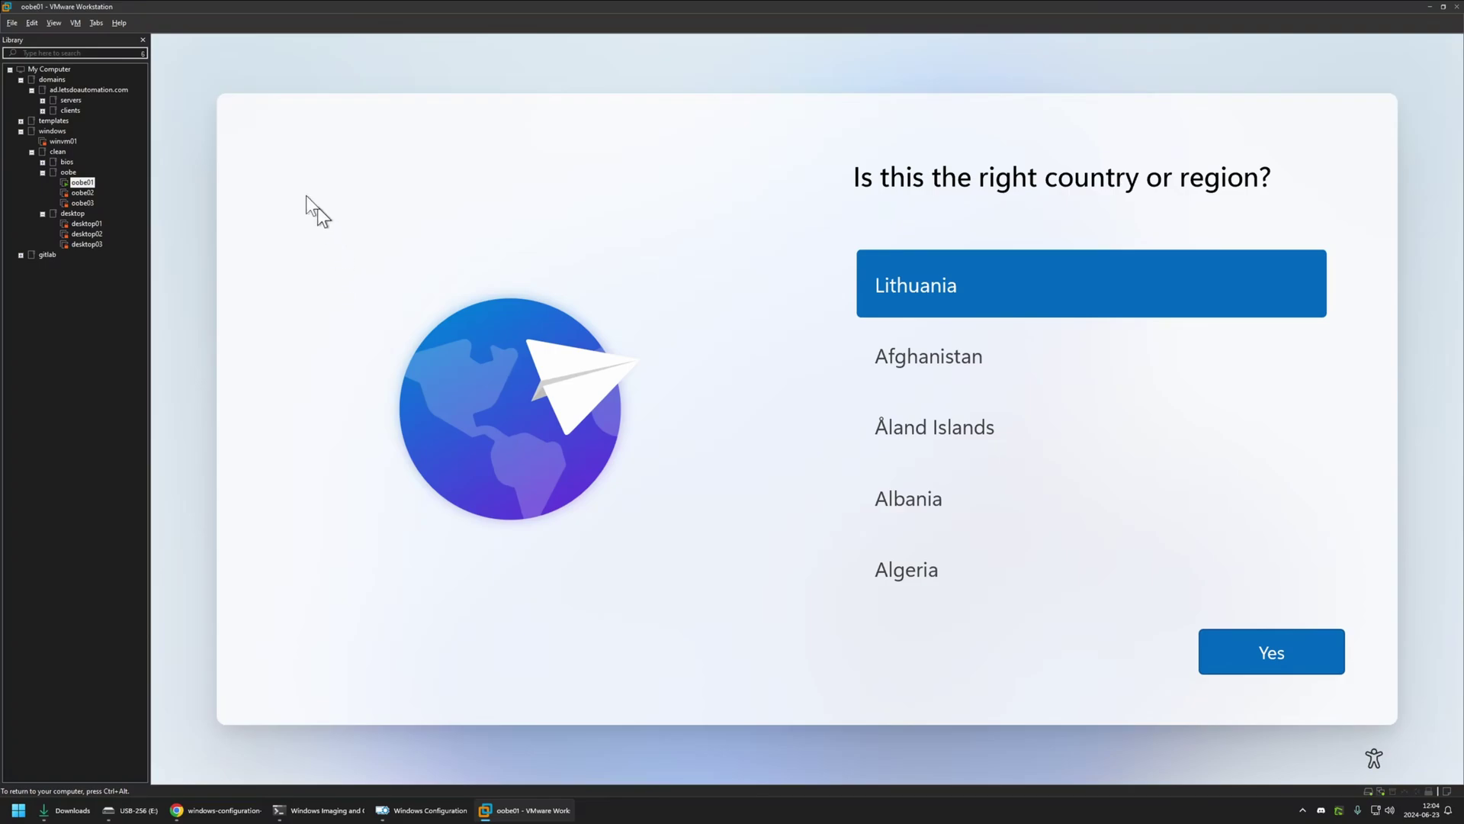
key(ctrl+alt)
click(75, 23)
mouse_move(109, 53)
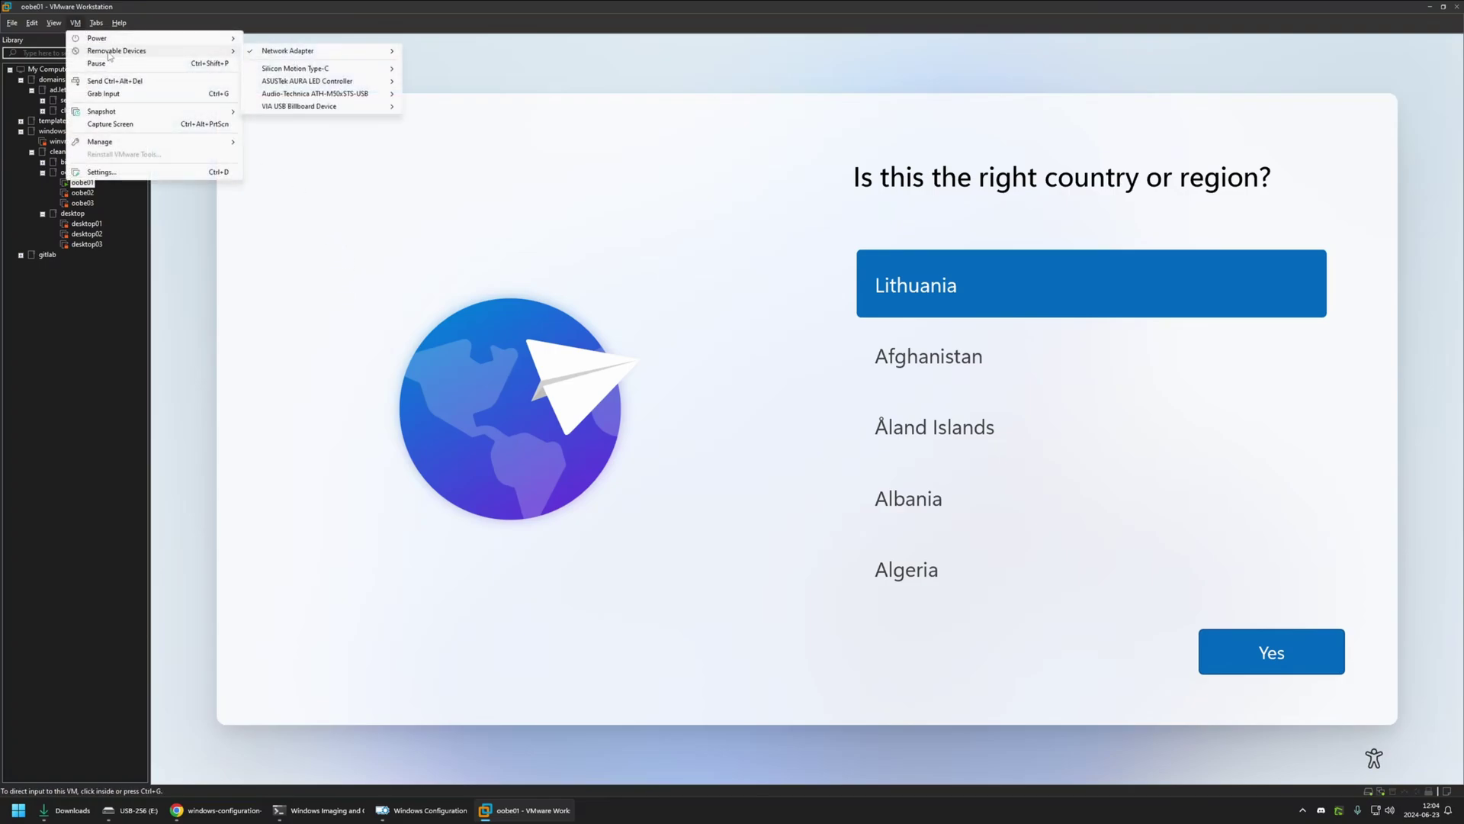
mouse_move(375, 72)
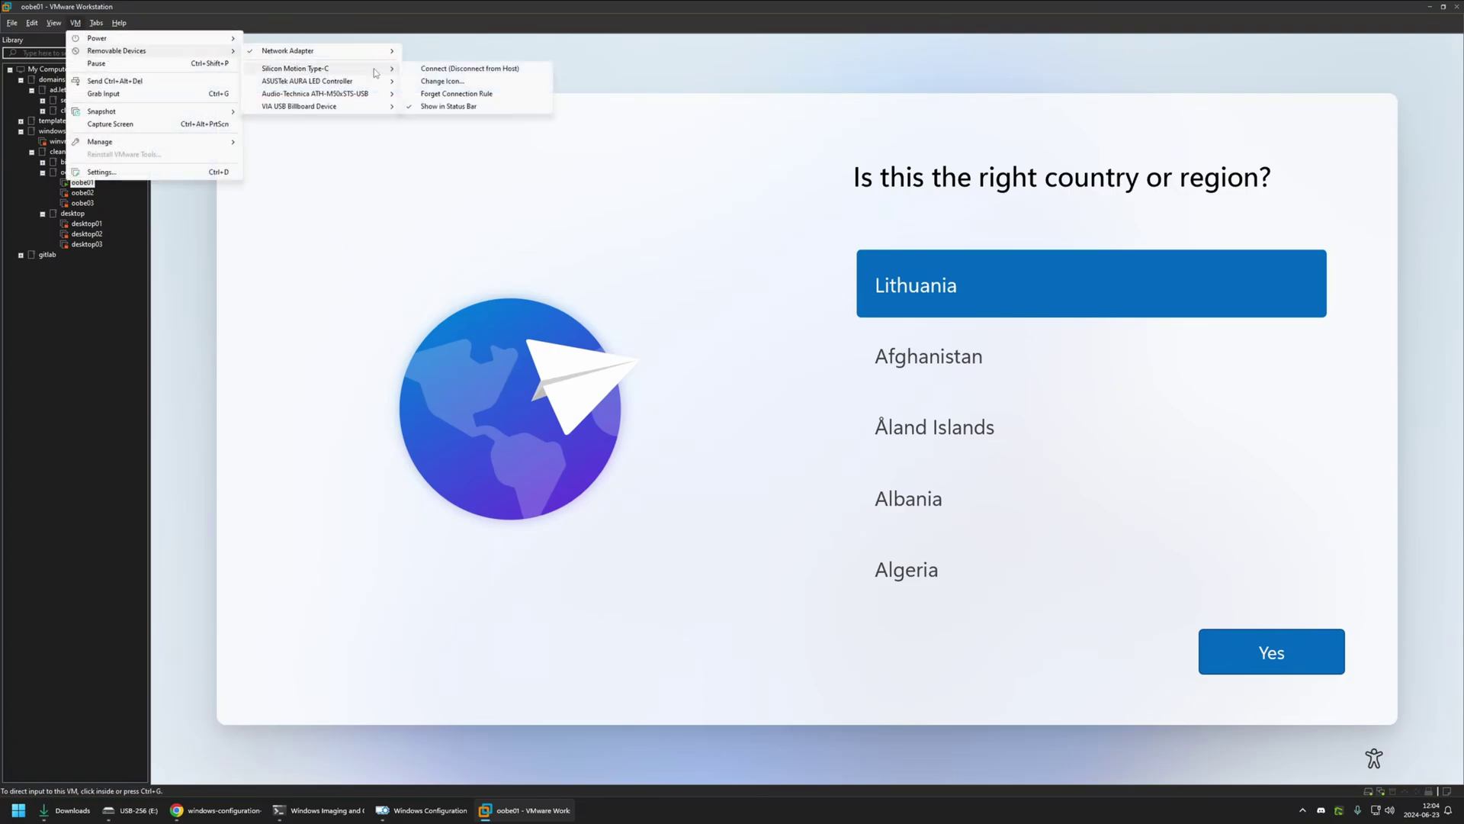
click(450, 69)
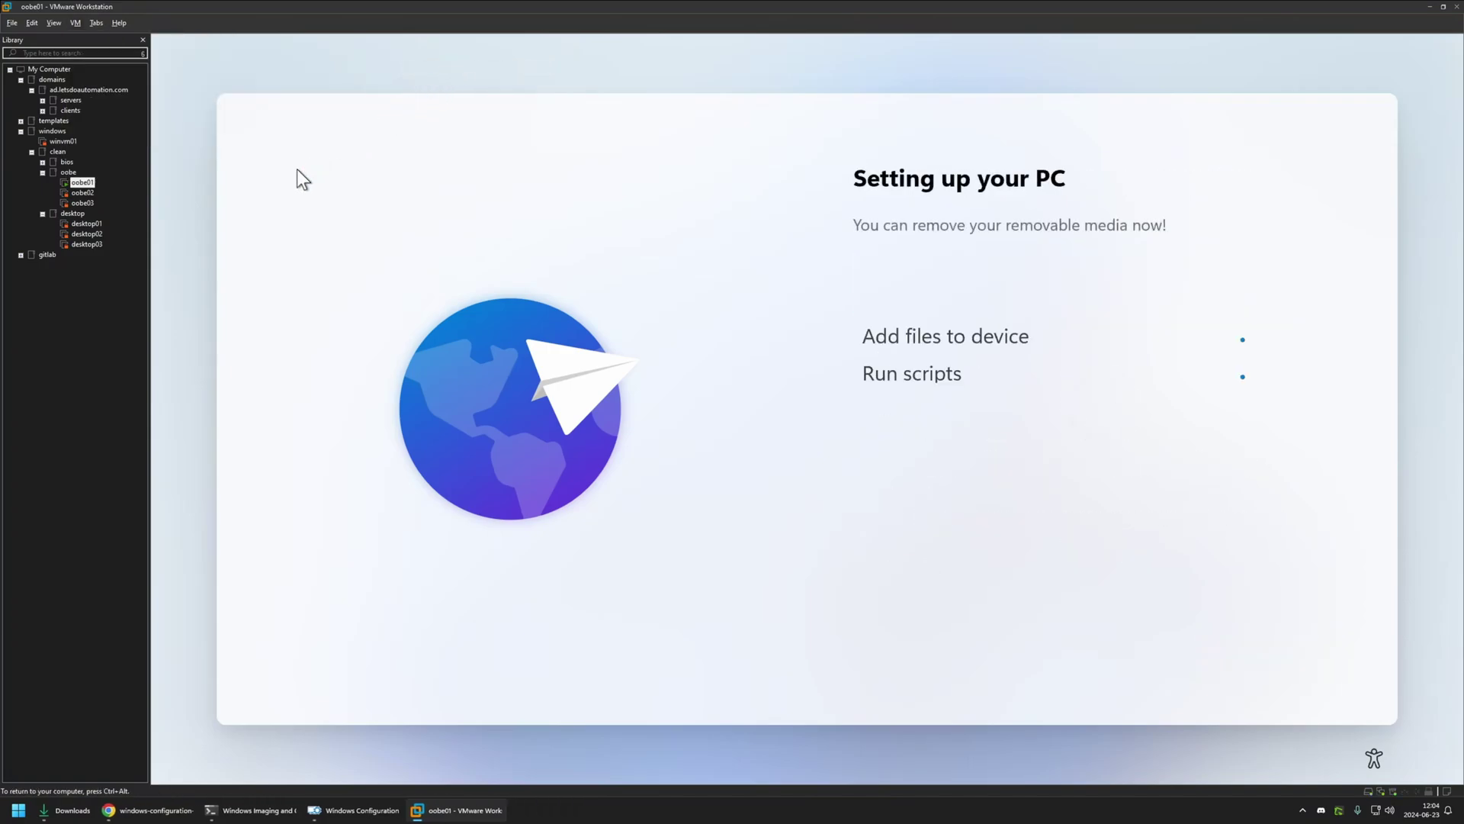
key(ctrl+alt)
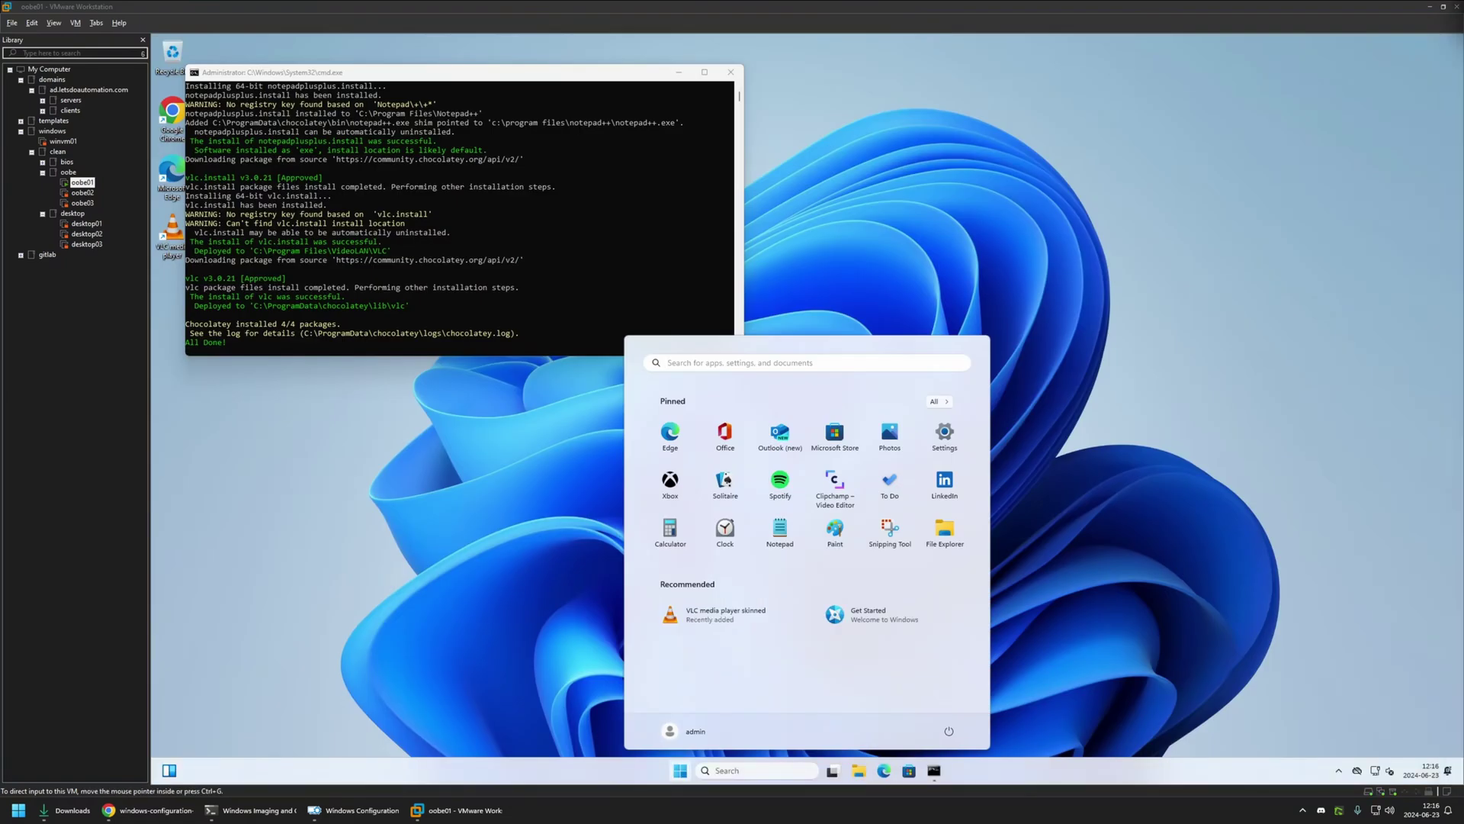
Step: Review the Chocolatey installation output for 7-Zip, Notepad++ and VLC in the virtual machine's command window
click(369, 198)
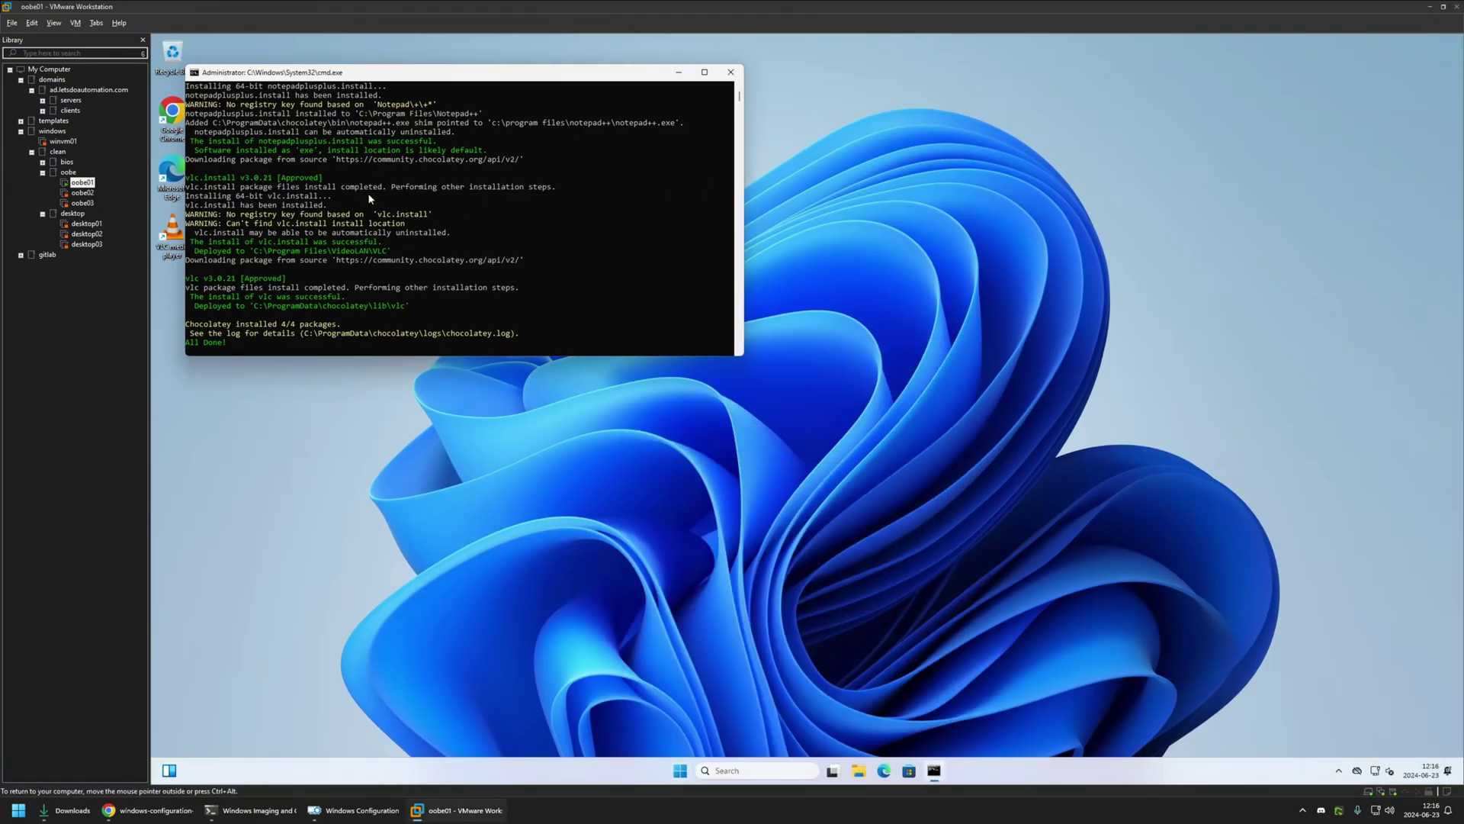
scroll(360, 191, up, 6)
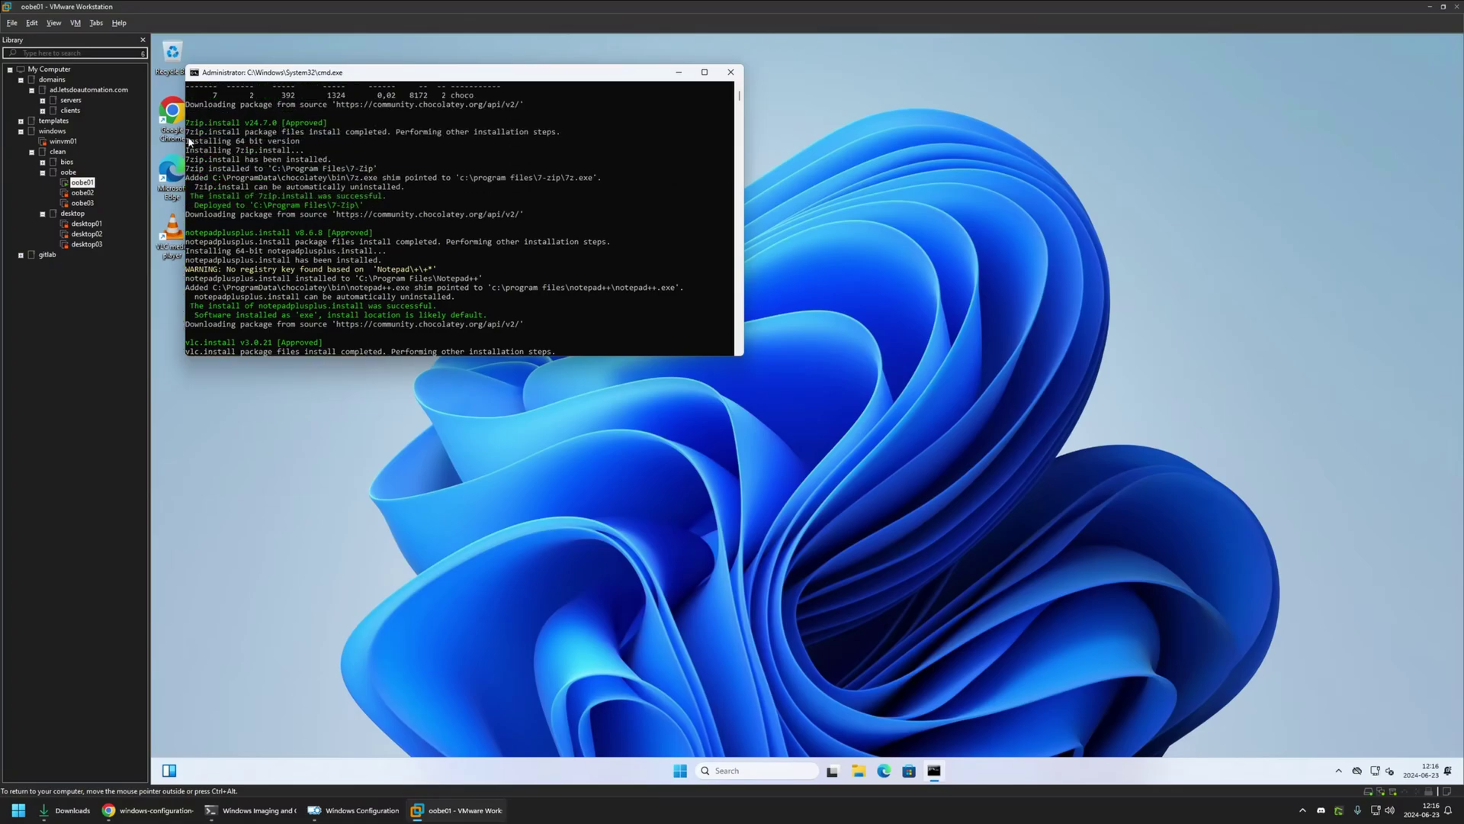
scroll(251, 211, down, 1)
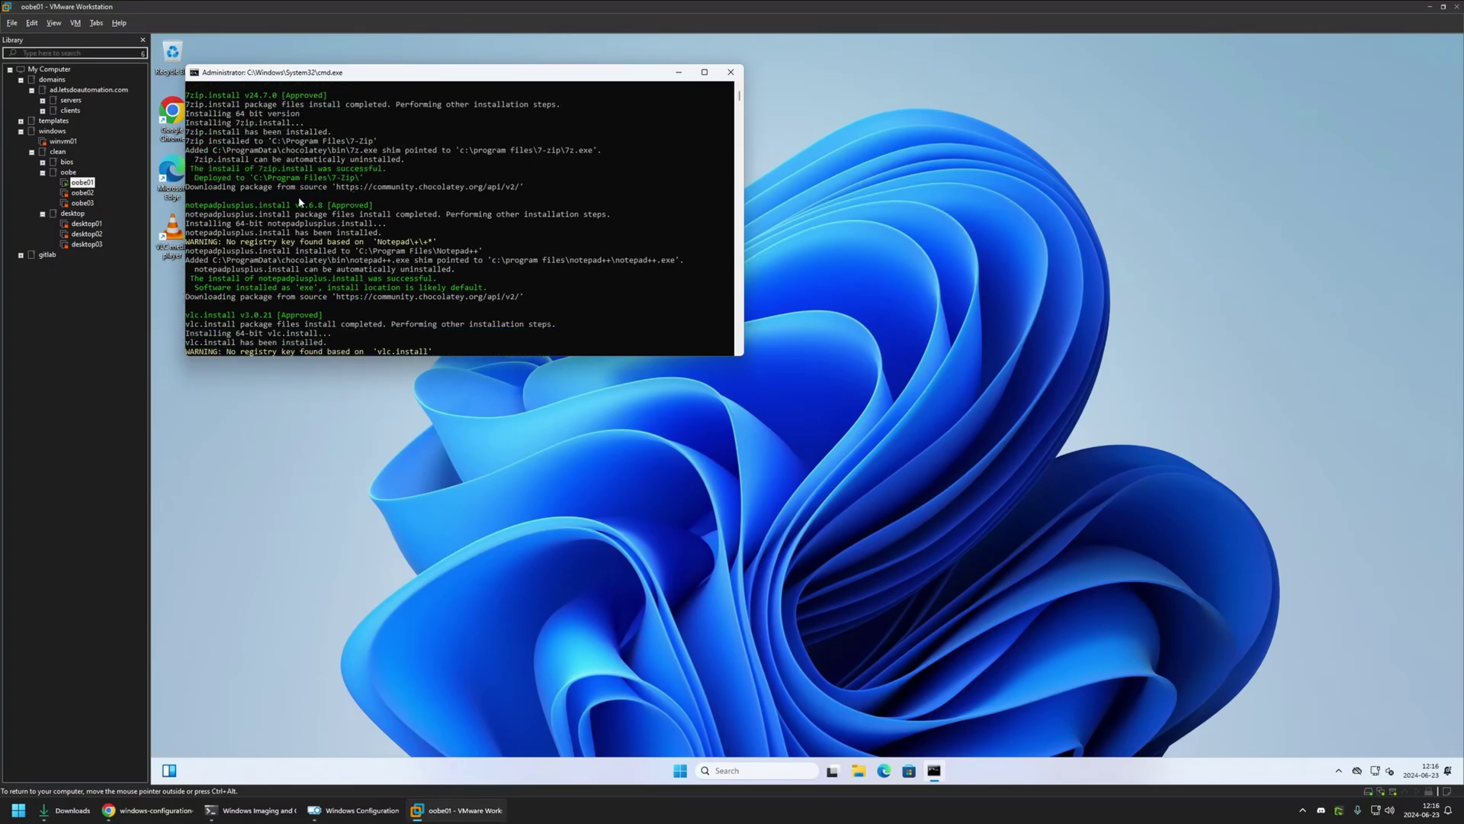
scroll(268, 215, down, 5)
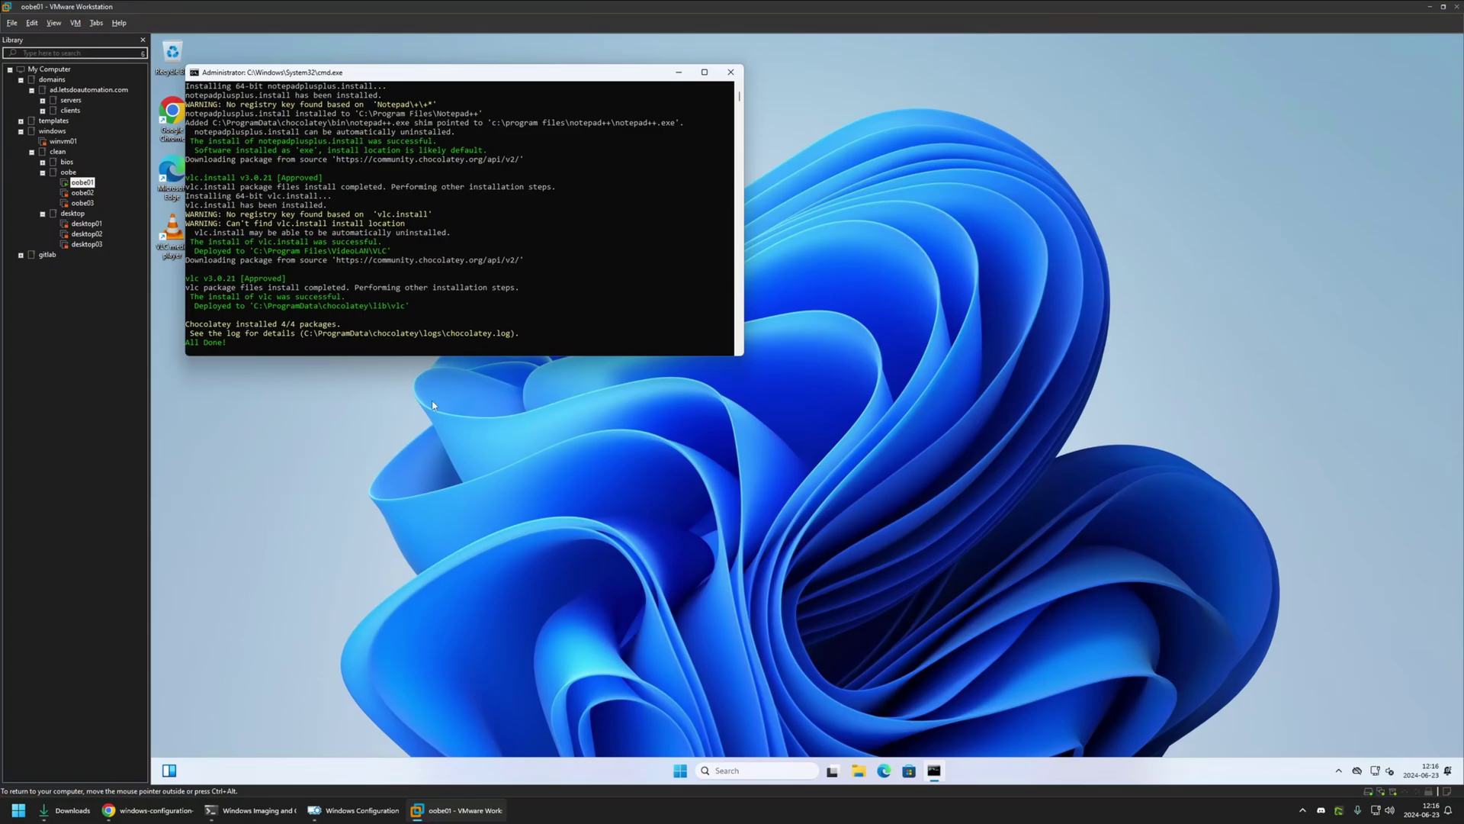
Step: Open the virtual machine's Default apps settings and check the file types assigned to Adobe Acrobat
click(676, 773)
text(defau)
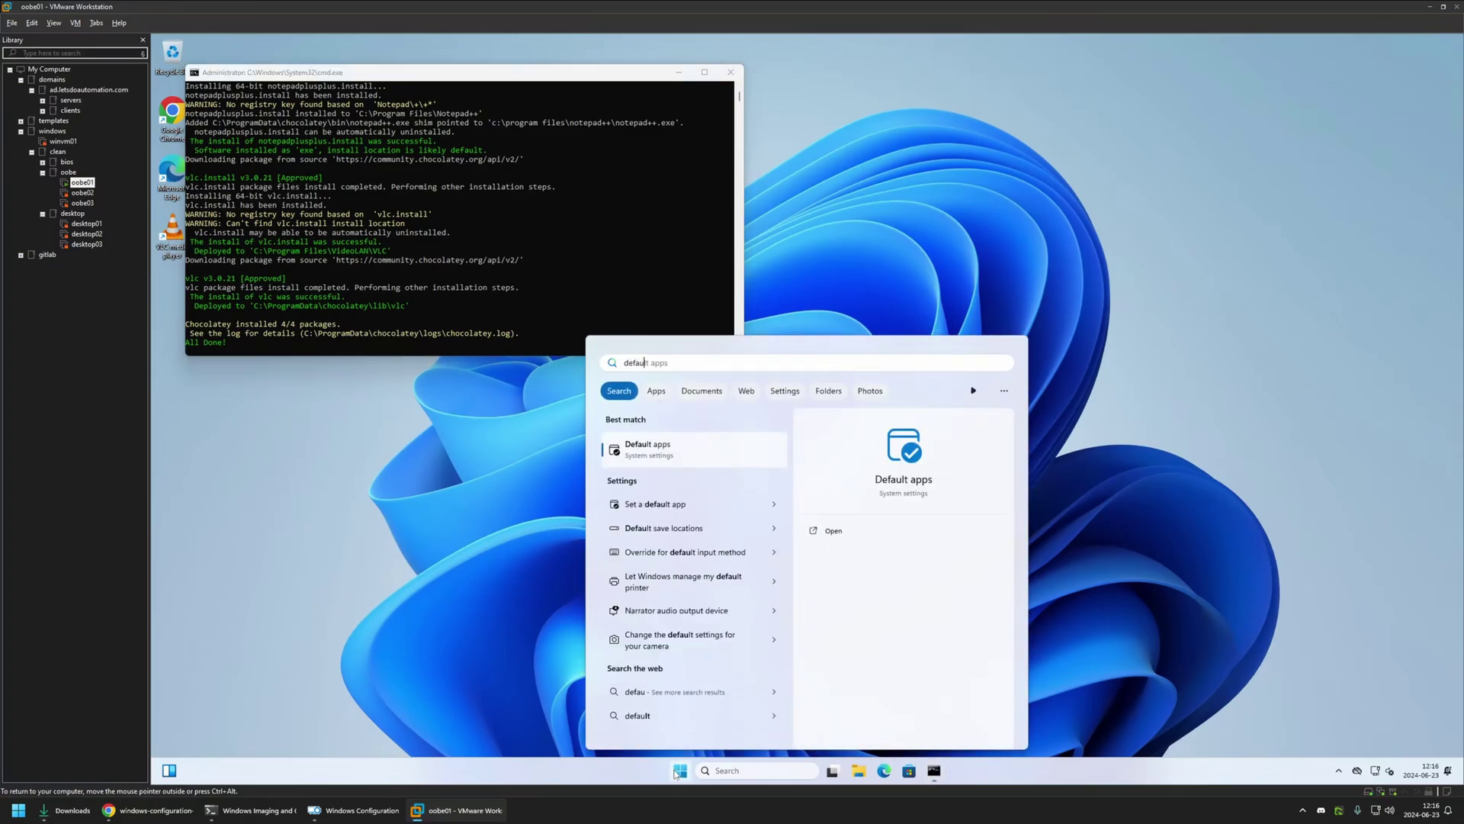
key(Return)
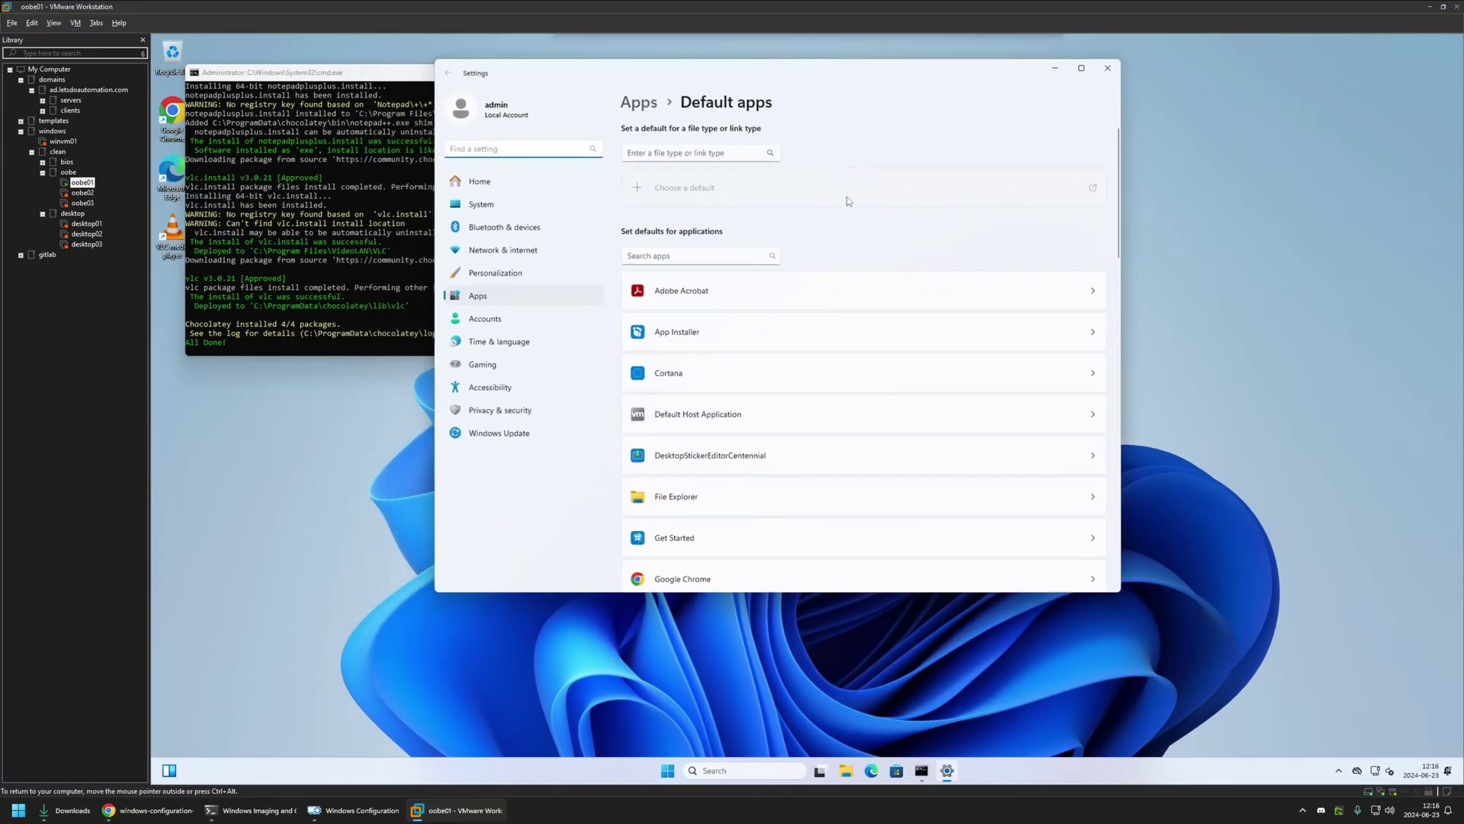
click(741, 300)
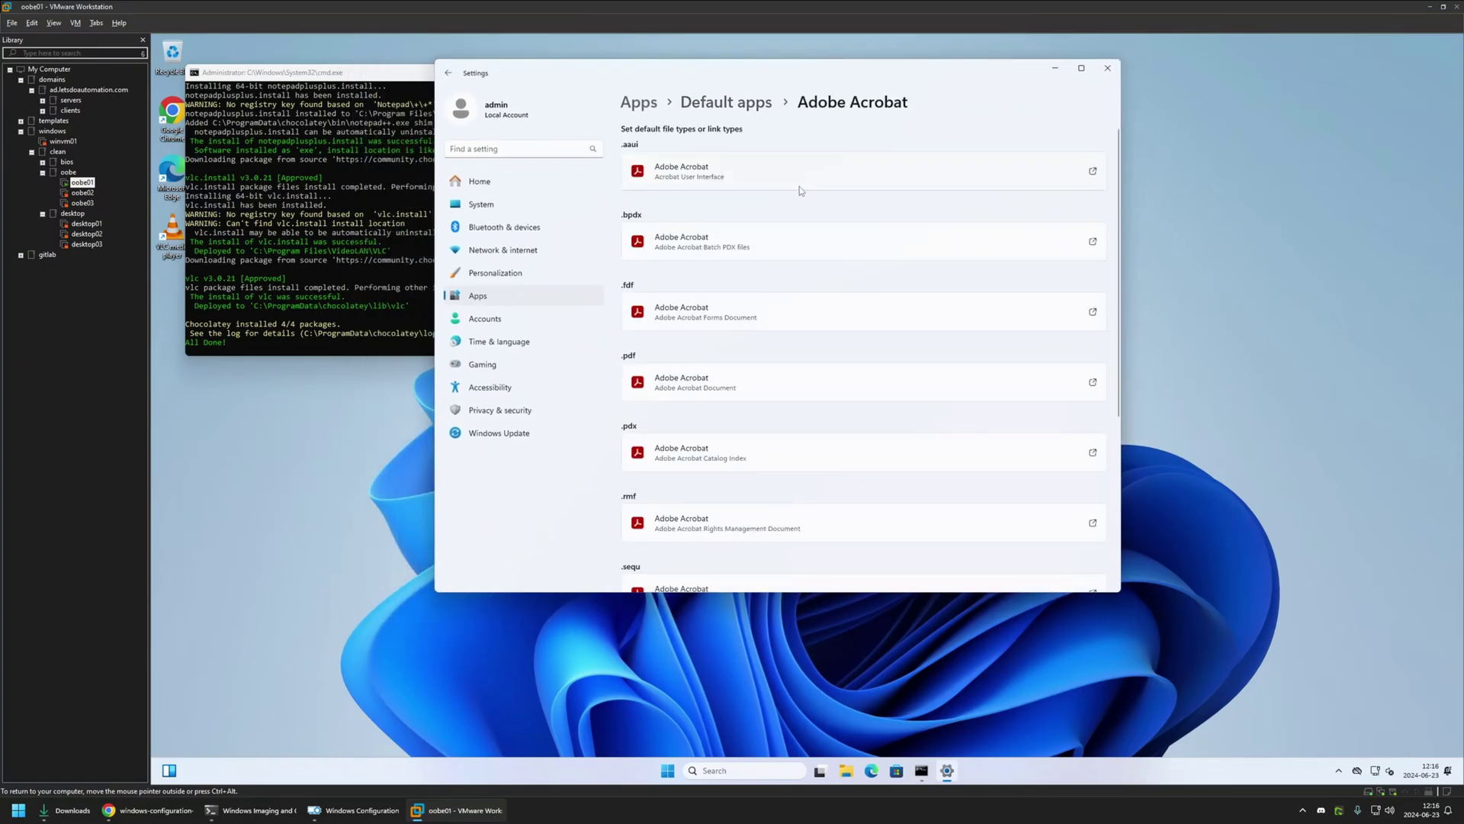
scroll(832, 233, down, 2)
scroll(833, 232, up, 3)
Step: Return to the Default apps list and check the file and link types assigned to Google Chrome
click(707, 104)
scroll(745, 320, down, 4)
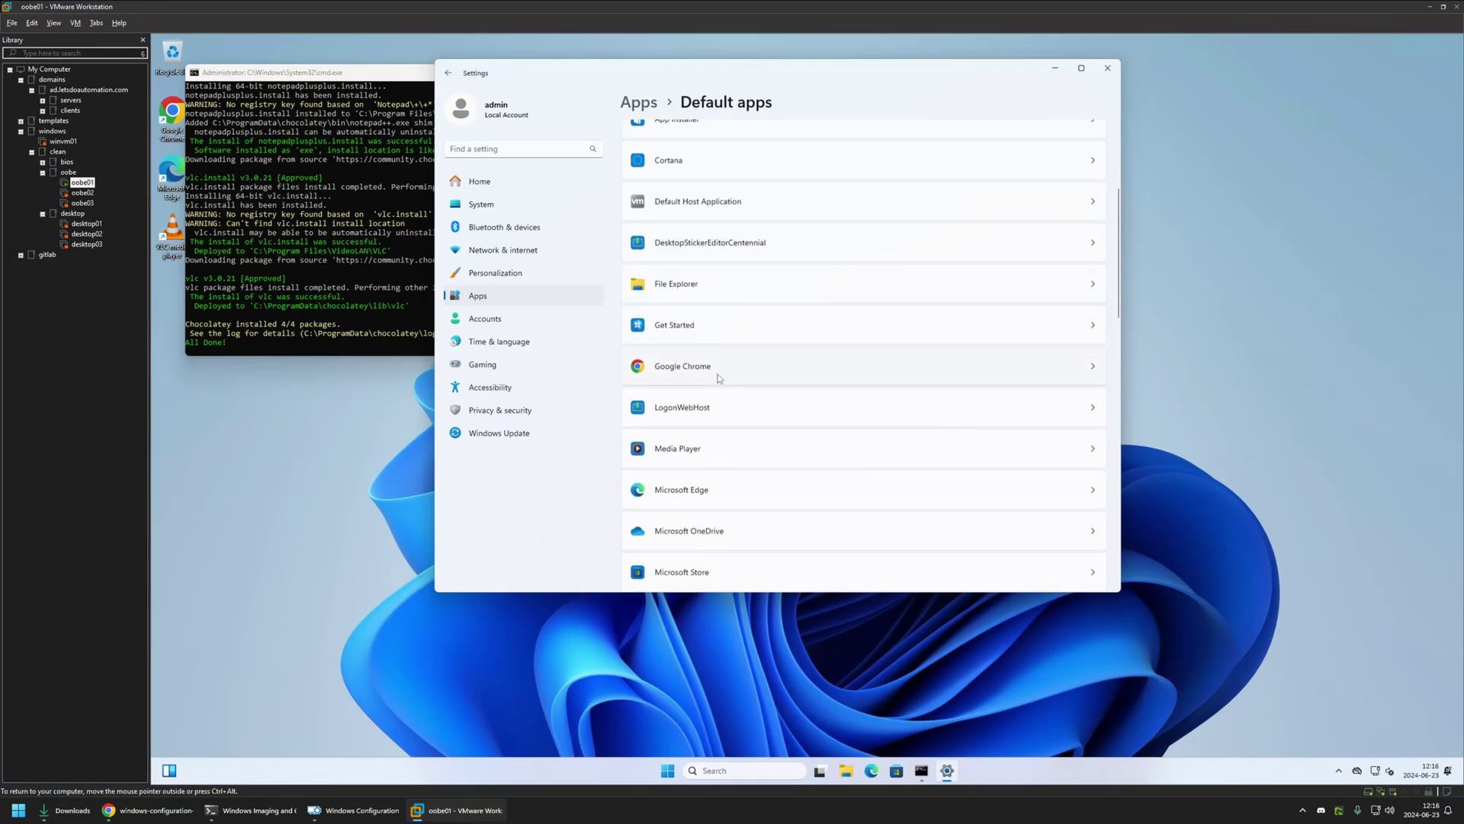
click(793, 374)
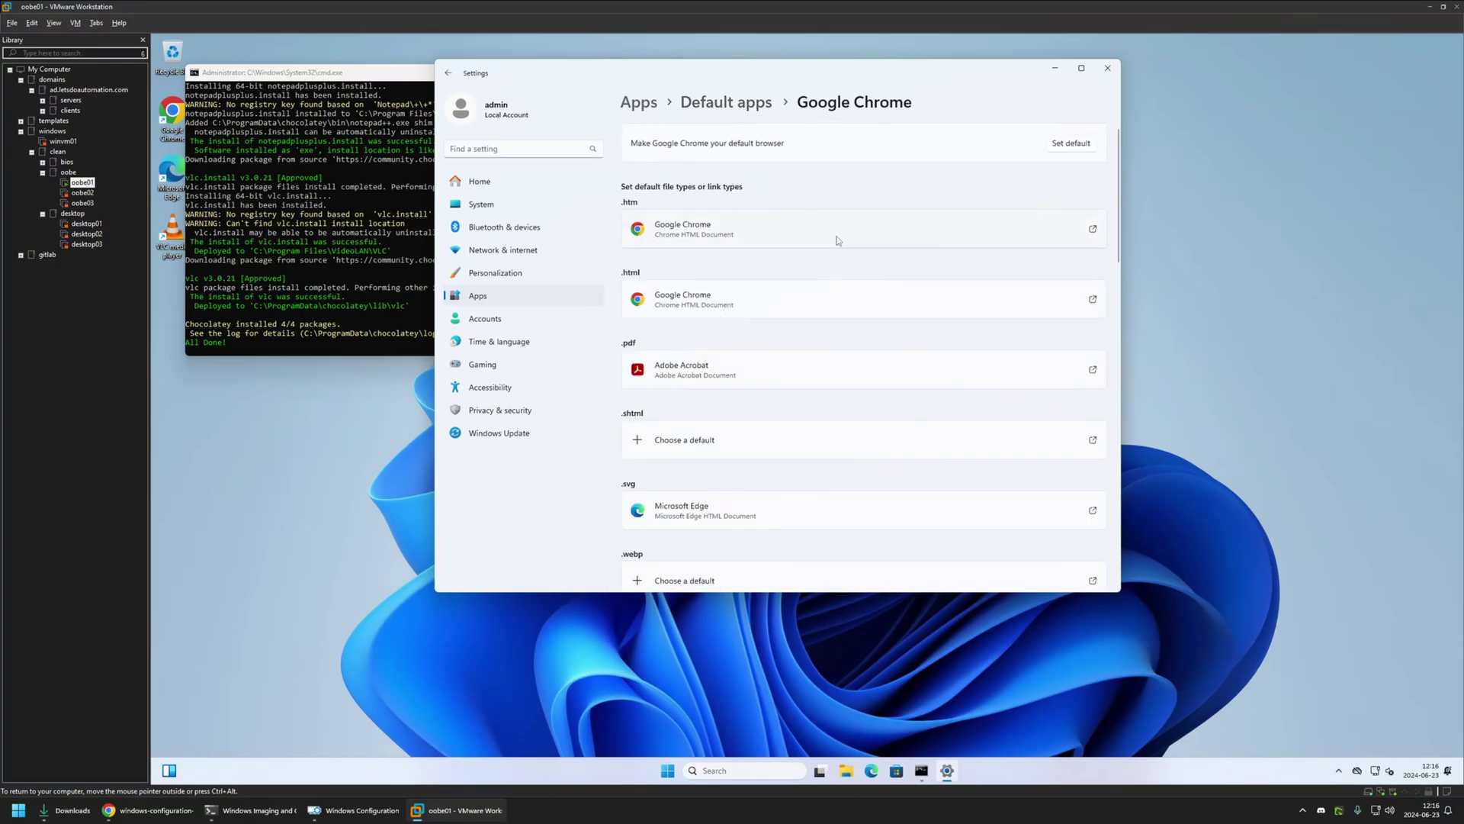